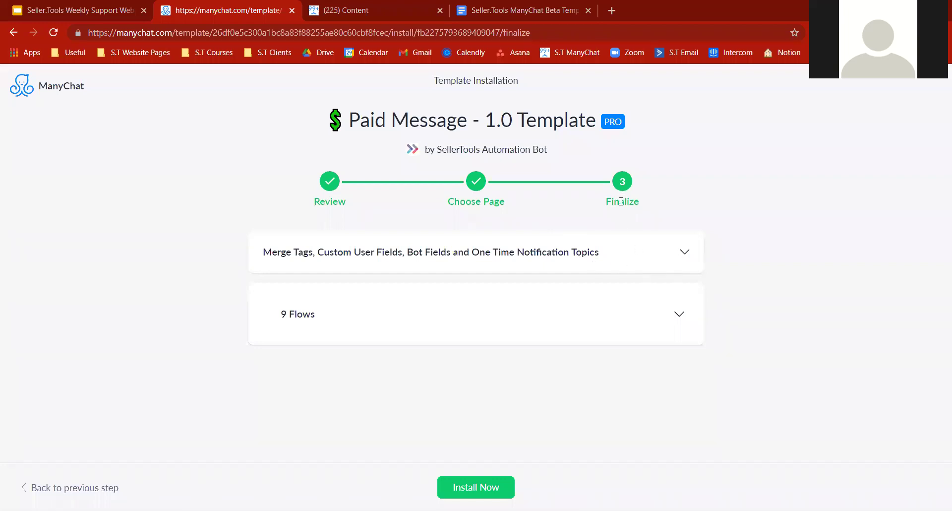
Expand the merge settings and examine how template tags and OTN topics map to the target page, especially the "Product Name" entries.
{"action": "left_click", "coordinate": [685, 251]}
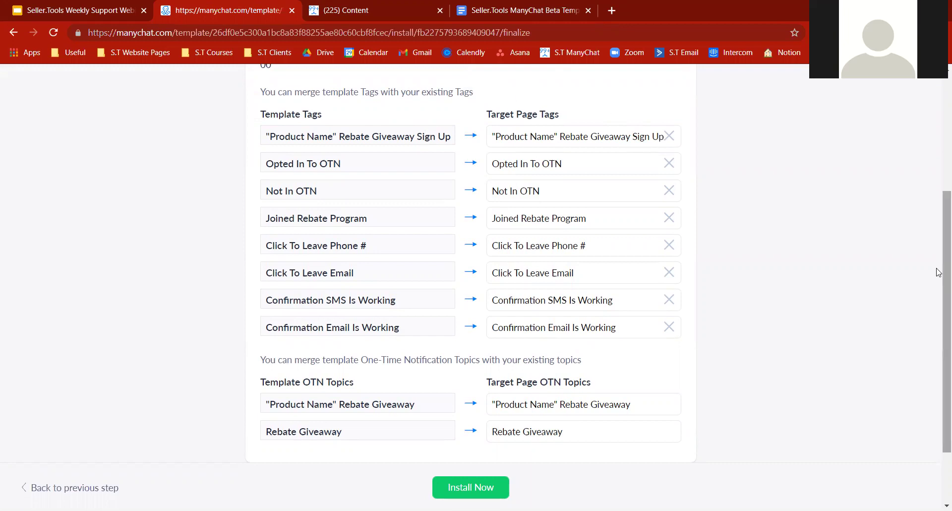
{"action": "scroll", "coordinate": [939, 241], "scroll_direction": "up", "scroll_amount": 4}
{"action": "scroll", "coordinate": [939, 241], "scroll_direction": "down", "scroll_amount": 3}
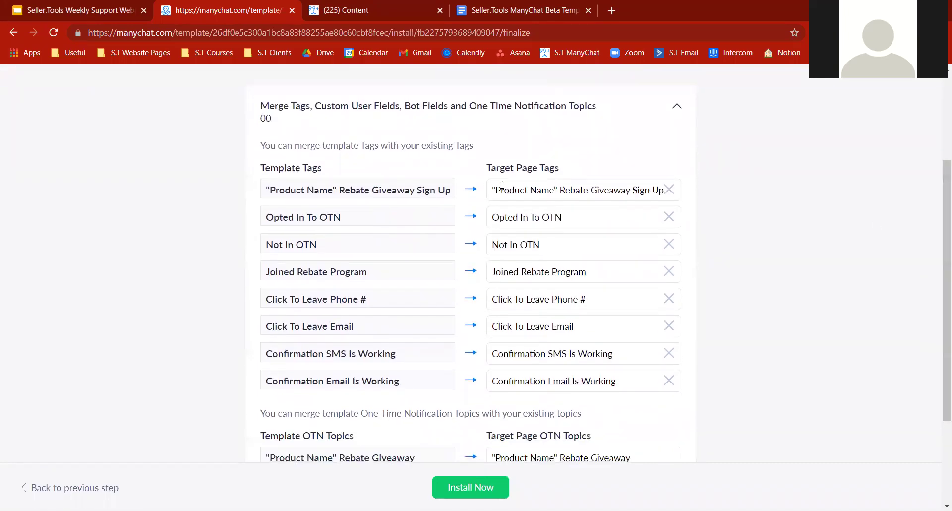
{"action": "left_click_drag", "start_coordinate": [496, 188], "coordinate": [543, 190]}
{"action": "left_click", "coordinate": [569, 145]}
{"action": "scroll", "coordinate": [939, 229], "scroll_direction": "down", "scroll_amount": 2}
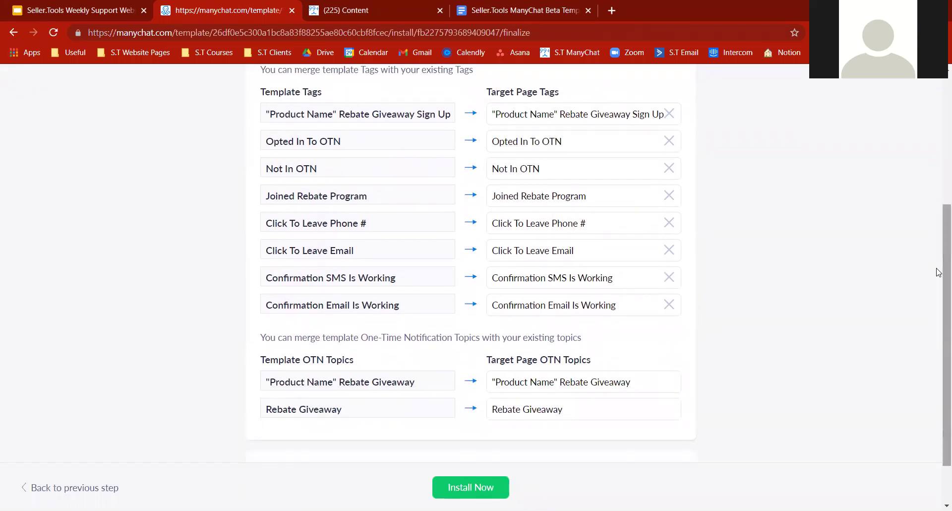
{"action": "left_click_drag", "start_coordinate": [557, 382], "coordinate": [457, 377]}
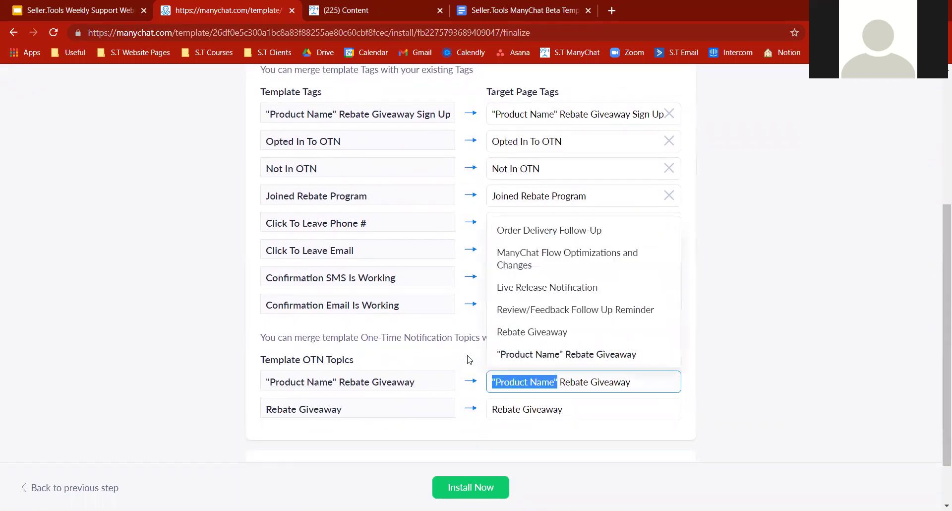
{"action": "left_click", "coordinate": [469, 359]}
{"action": "left_click_drag", "start_coordinate": [557, 380], "coordinate": [491, 383]}
{"action": "left_click", "coordinate": [468, 365]}
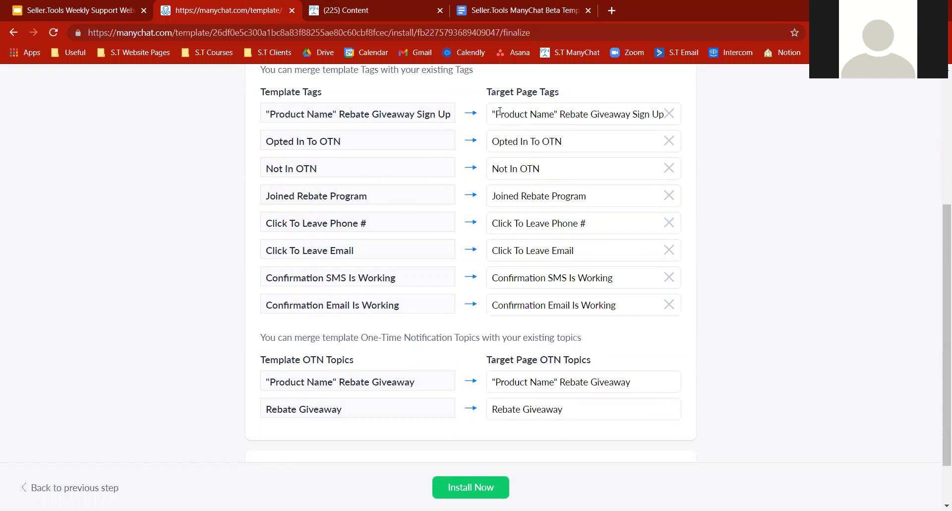
{"action": "left_click_drag", "start_coordinate": [556, 111], "coordinate": [488, 112]}
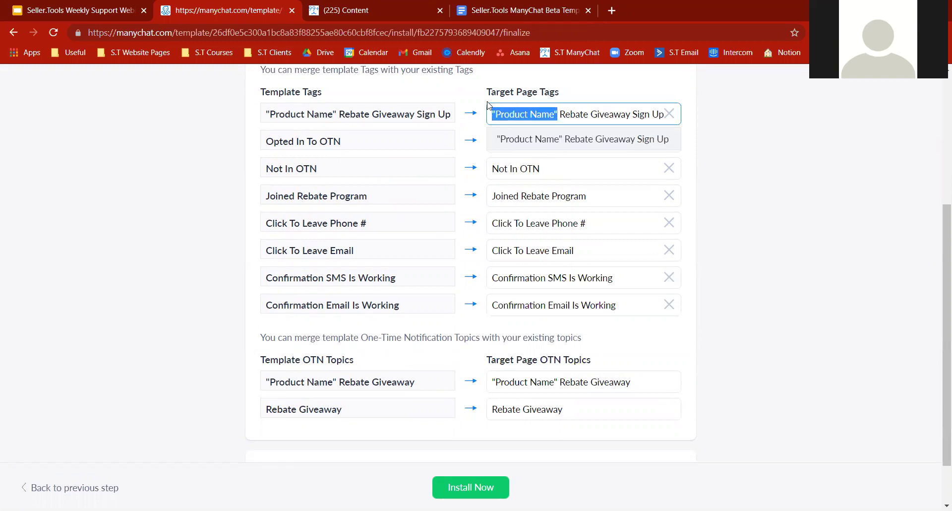
{"action": "left_click", "coordinate": [487, 99]}
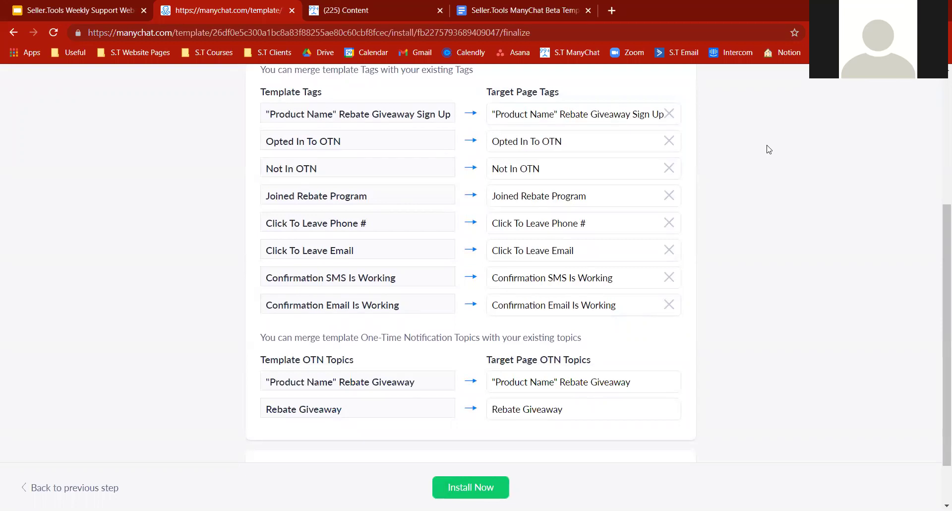
{"action": "scroll", "coordinate": [939, 221], "scroll_direction": "up", "scroll_amount": 2}
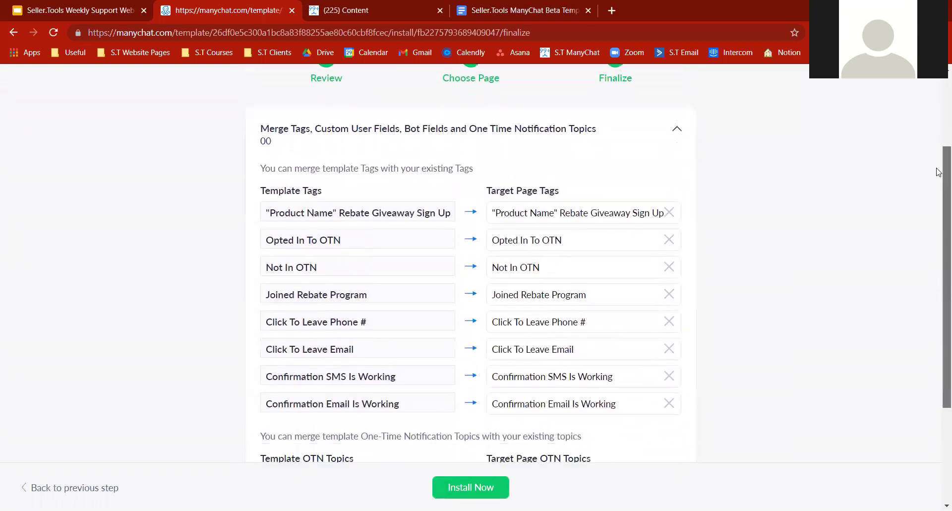
{"action": "scroll", "coordinate": [650, 135], "scroll_direction": "down", "scroll_amount": 1}
{"action": "left_click", "coordinate": [668, 133]}
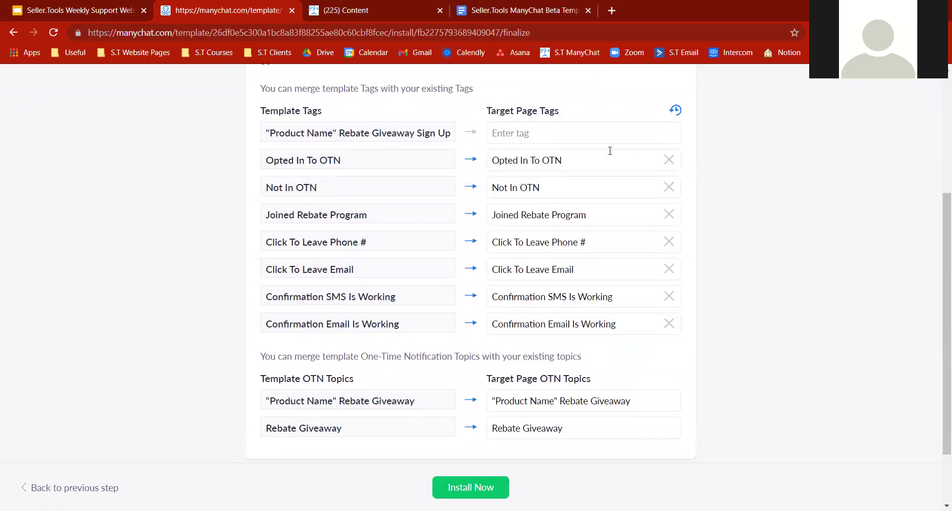
{"action": "left_click", "coordinate": [597, 404]}
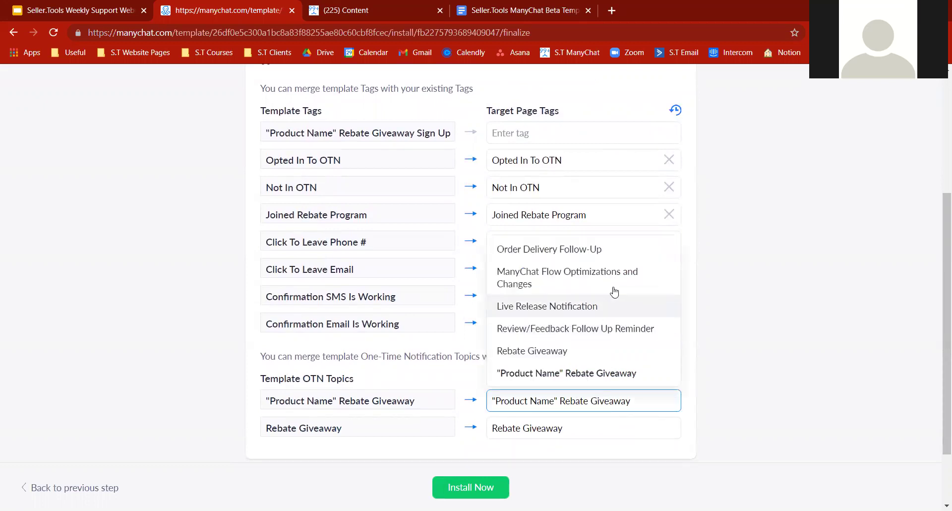
{"action": "left_click", "coordinate": [676, 112]}
{"action": "left_click", "coordinate": [676, 110]}
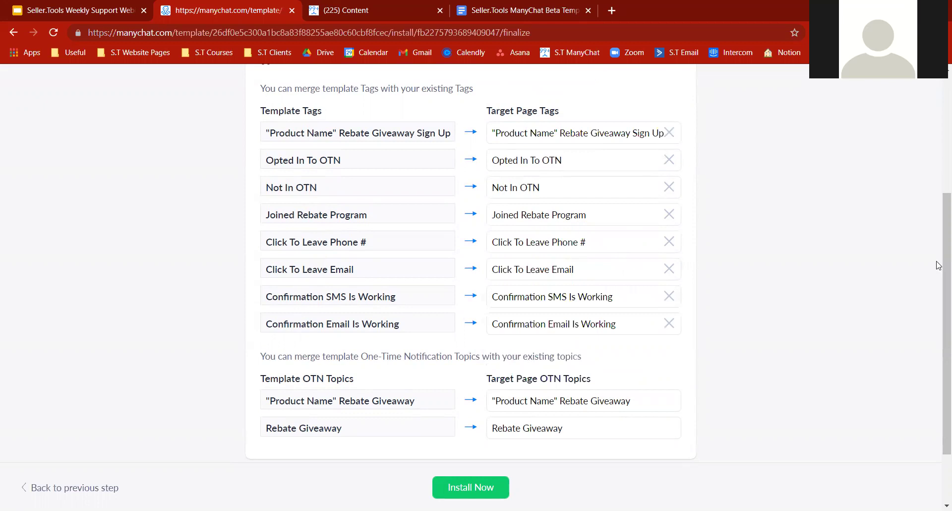
Install the Paid Message - 1.0 Template with the default mappings and expand the list of its installed flows.
{"action": "scroll", "coordinate": [938, 265], "scroll_direction": "down", "scroll_amount": 2}
{"action": "left_click", "coordinate": [457, 487]}
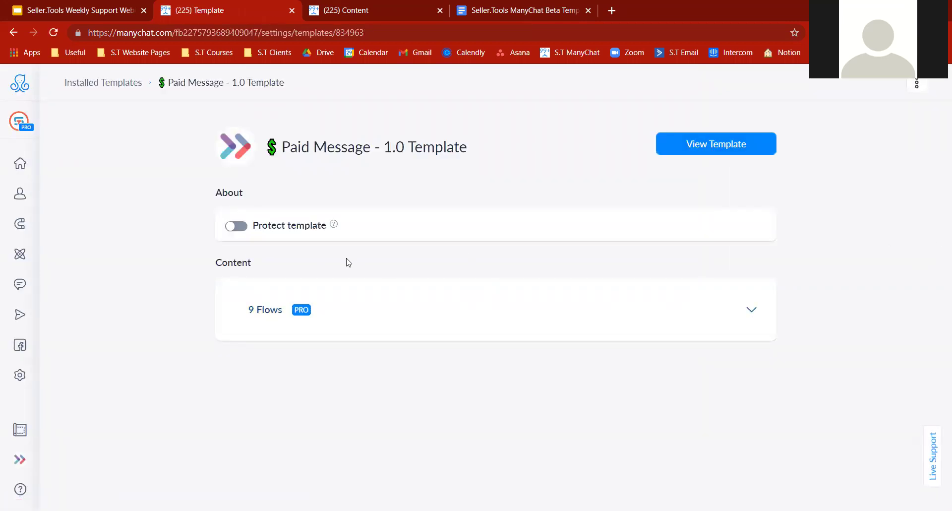
{"action": "left_click", "coordinate": [337, 309]}
{"action": "left_click_drag", "start_coordinate": [937, 195], "coordinate": [938, 230]}
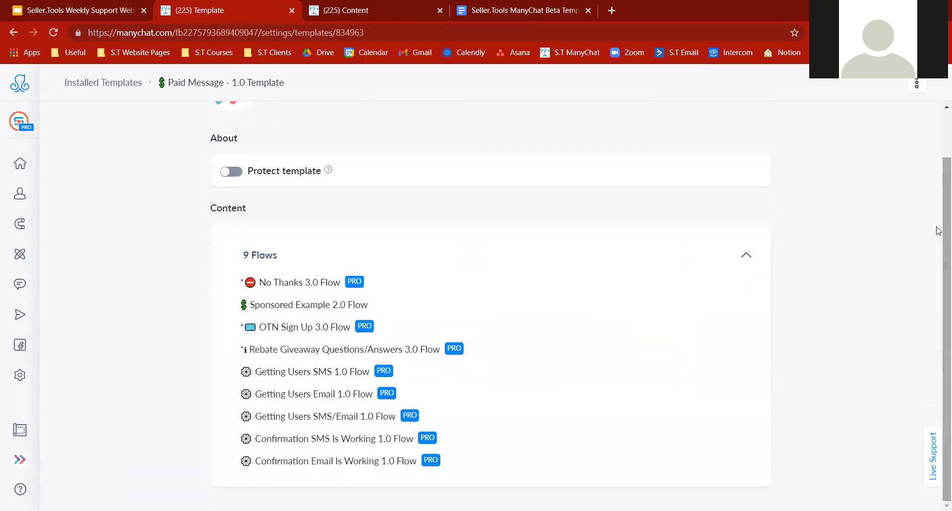
{"action": "left_click_drag", "start_coordinate": [291, 324], "coordinate": [262, 348]}
{"action": "left_click", "coordinate": [298, 390]}
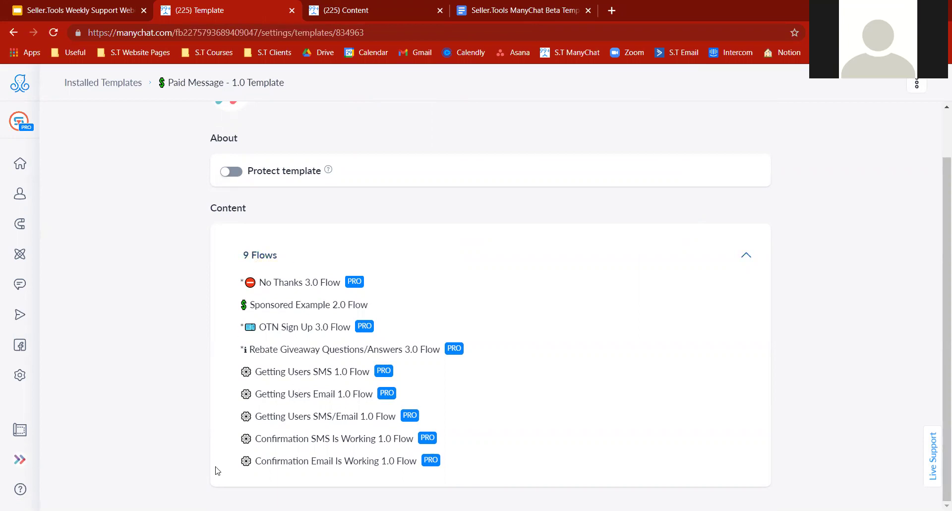
{"action": "left_click_drag", "start_coordinate": [256, 376], "coordinate": [415, 457]}
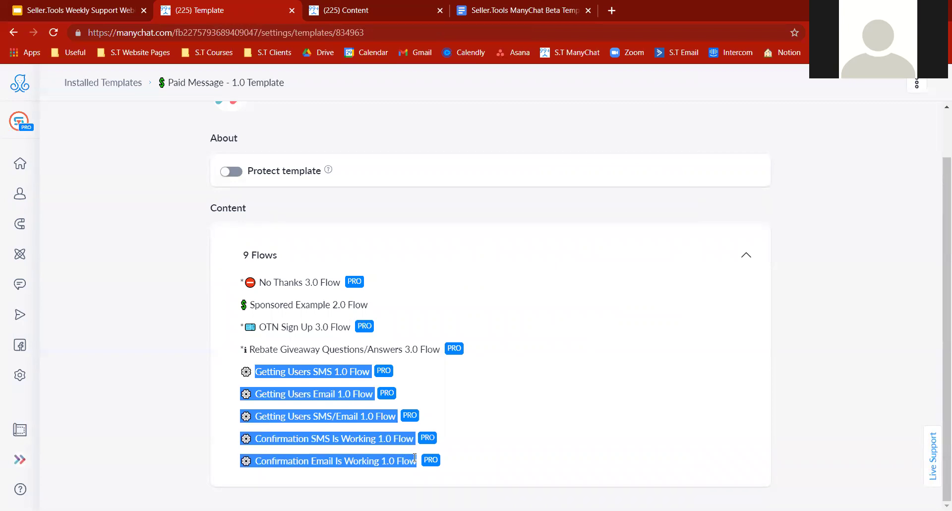
{"action": "left_click", "coordinate": [414, 457]}
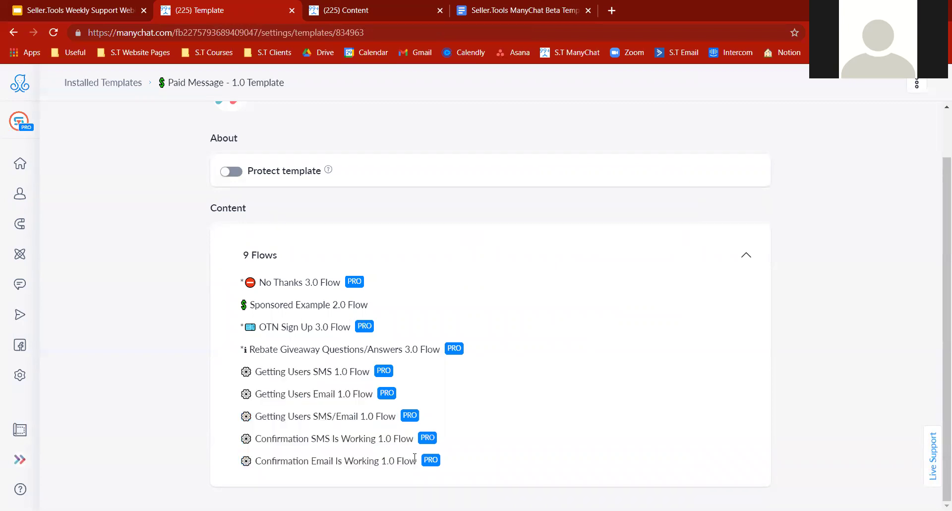
Open the Sponsored Example 2.0 Flow in the Paid Message - 1.0 Template folder and view its full diagram without the statistics.
{"action": "left_click", "coordinate": [21, 268]}
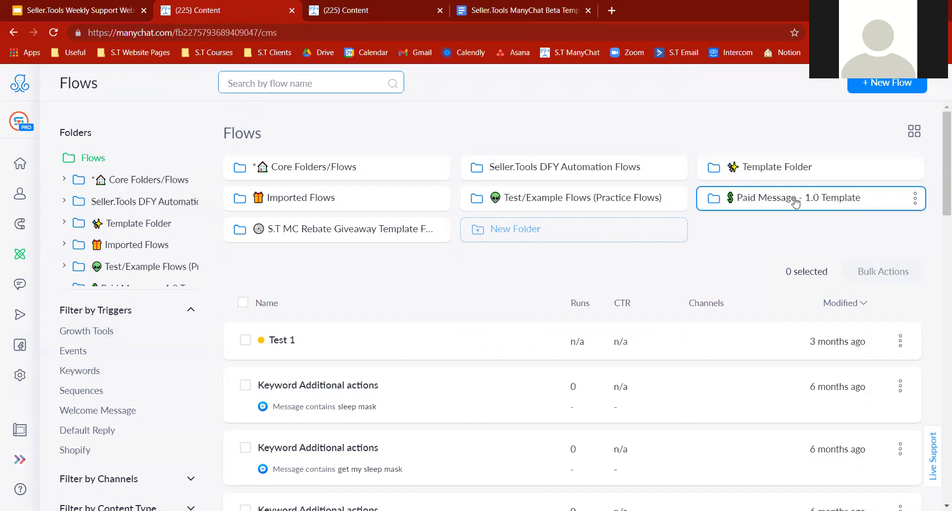
{"action": "left_click", "coordinate": [842, 202]}
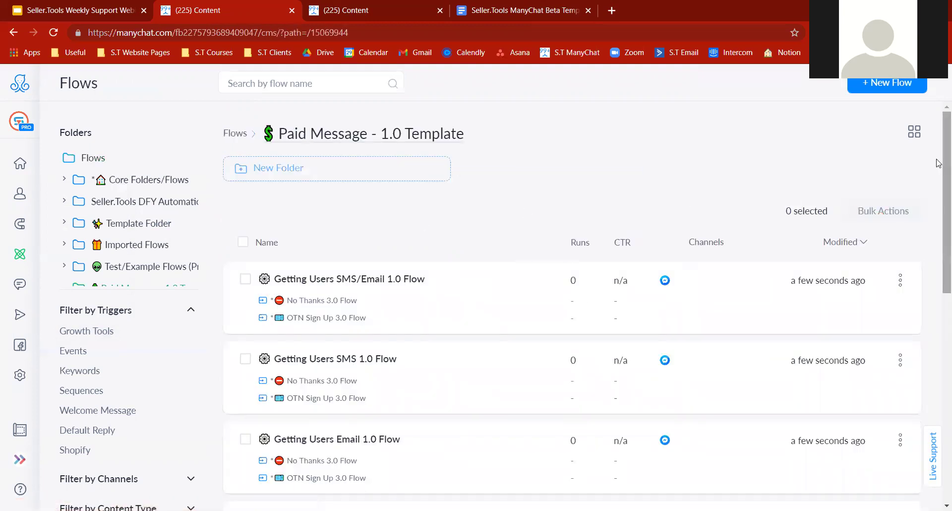
{"action": "left_click_drag", "start_coordinate": [939, 129], "coordinate": [939, 310]}
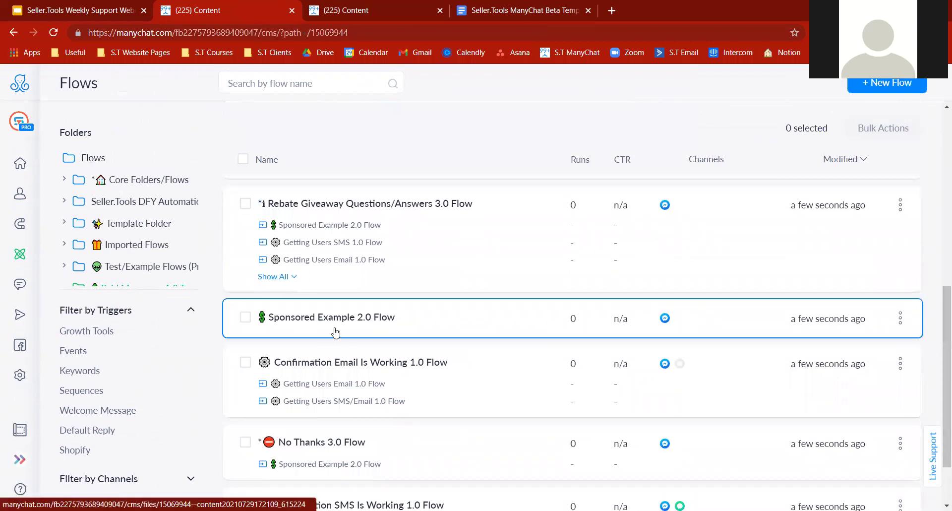
{"action": "left_click", "coordinate": [299, 322]}
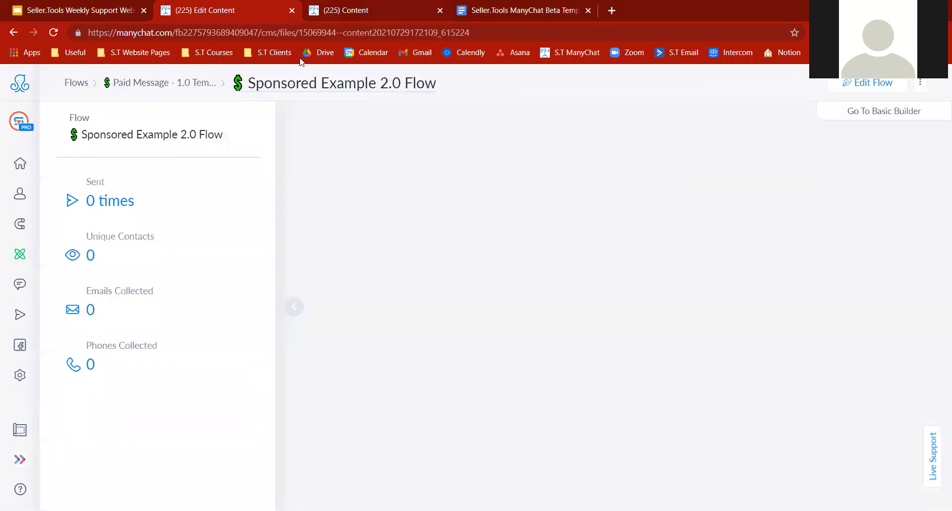
{"action": "left_click", "coordinate": [296, 321]}
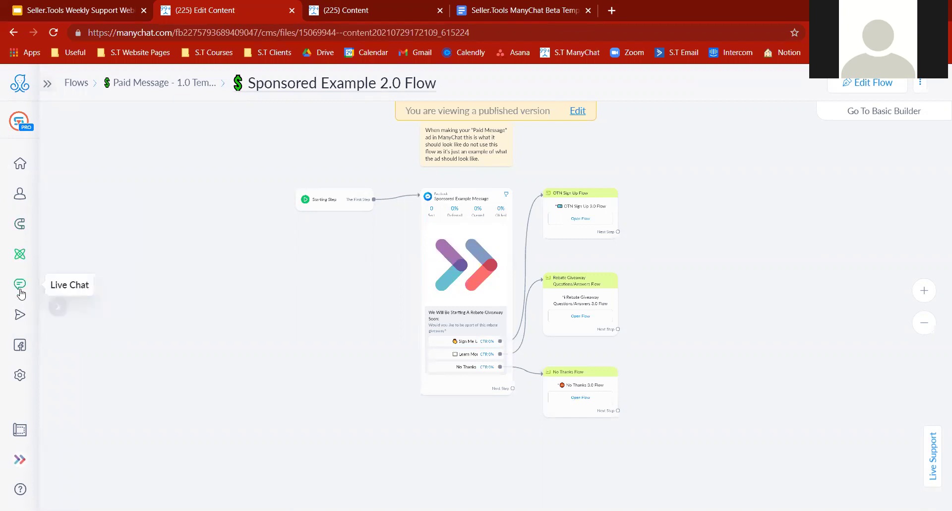
{"action": "mouse_move", "coordinate": [20, 313]}
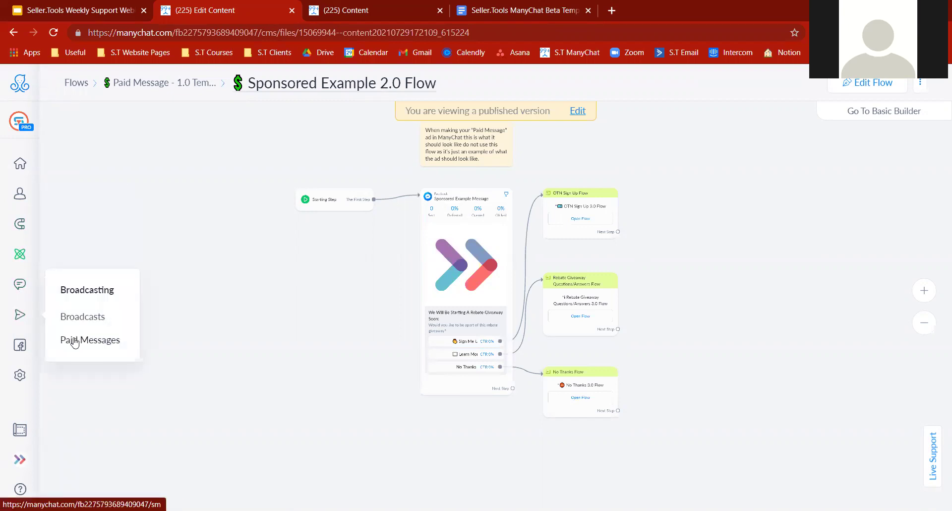
{"action": "mouse_move", "coordinate": [14, 265]}
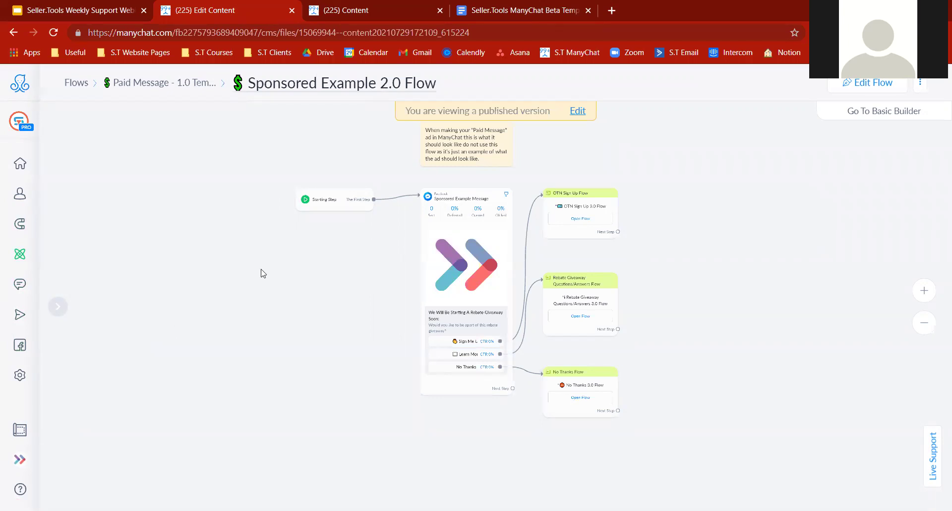
Return to the Paid Message - 1.0 Template folder and open the OTN Sign Up 3.0 Flow for editing.
{"action": "left_click", "coordinate": [167, 87]}
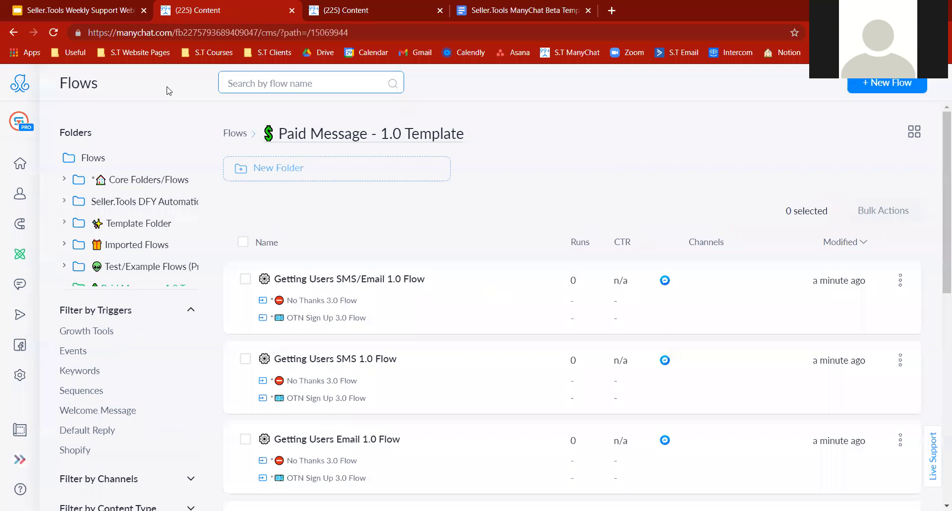
{"action": "left_click_drag", "start_coordinate": [939, 149], "coordinate": [938, 251]}
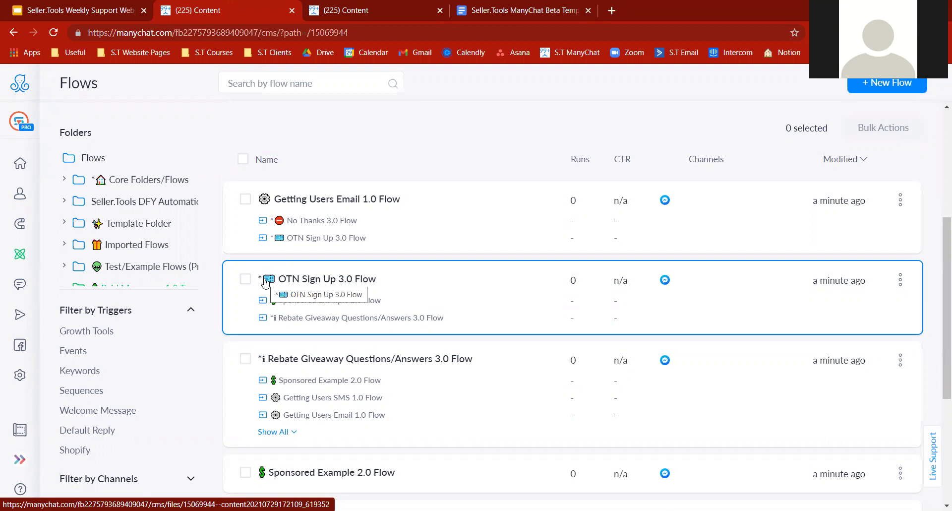
{"action": "scroll", "coordinate": [938, 290], "scroll_direction": "down", "scroll_amount": 1}
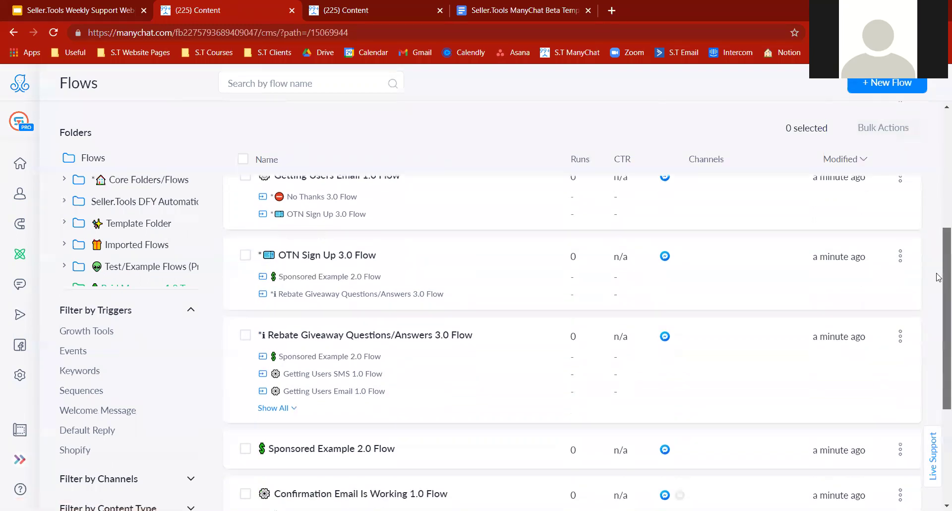
{"action": "scroll", "coordinate": [938, 290], "scroll_direction": "down", "scroll_amount": 3}
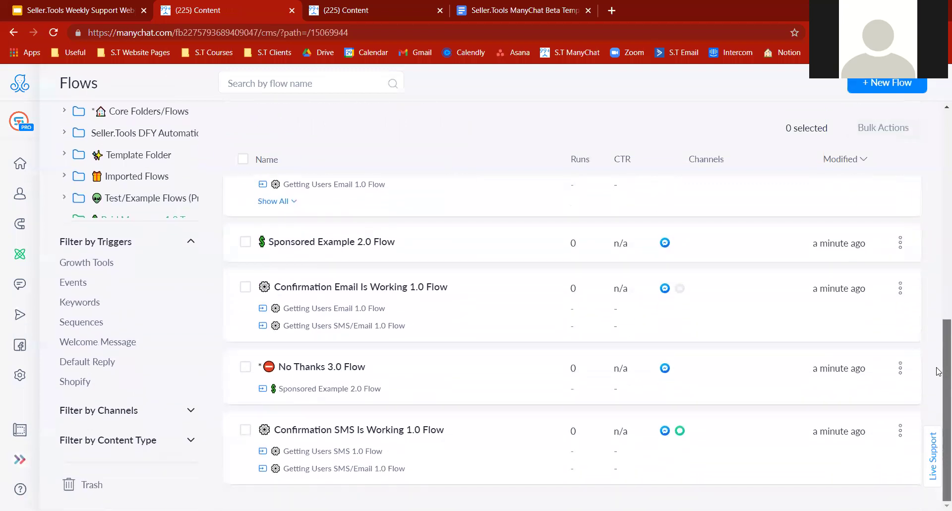
{"action": "scroll", "coordinate": [938, 301], "scroll_direction": "up", "scroll_amount": 2}
{"action": "scroll", "coordinate": [938, 300], "scroll_direction": "up", "scroll_amount": 2}
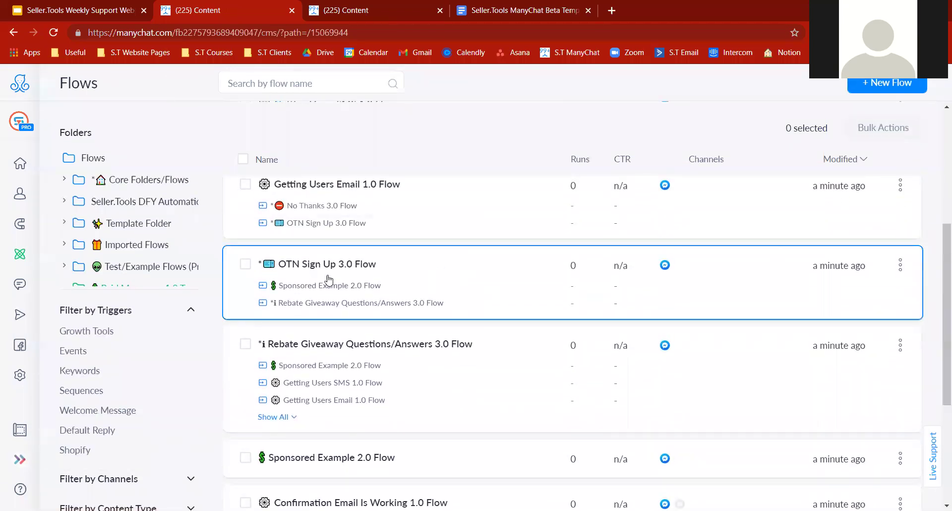
{"action": "left_click", "coordinate": [327, 278]}
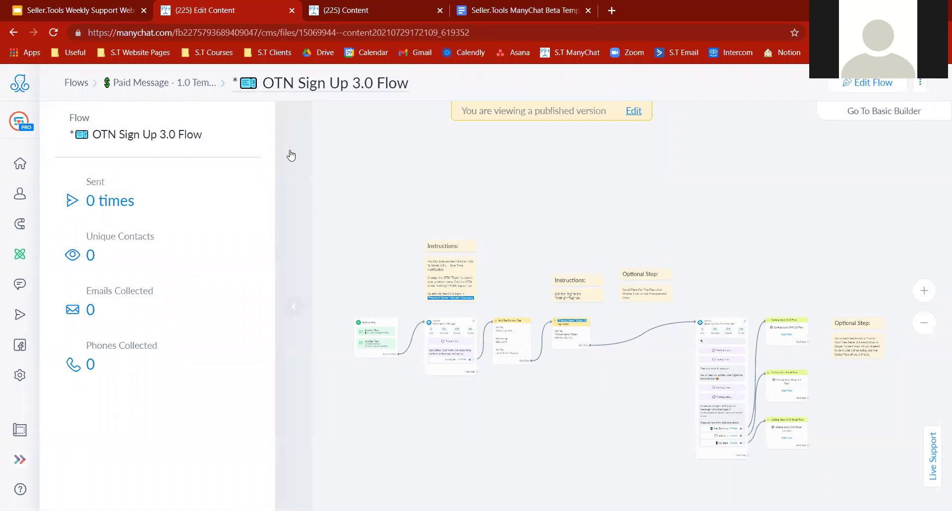
{"action": "left_click", "coordinate": [865, 87]}
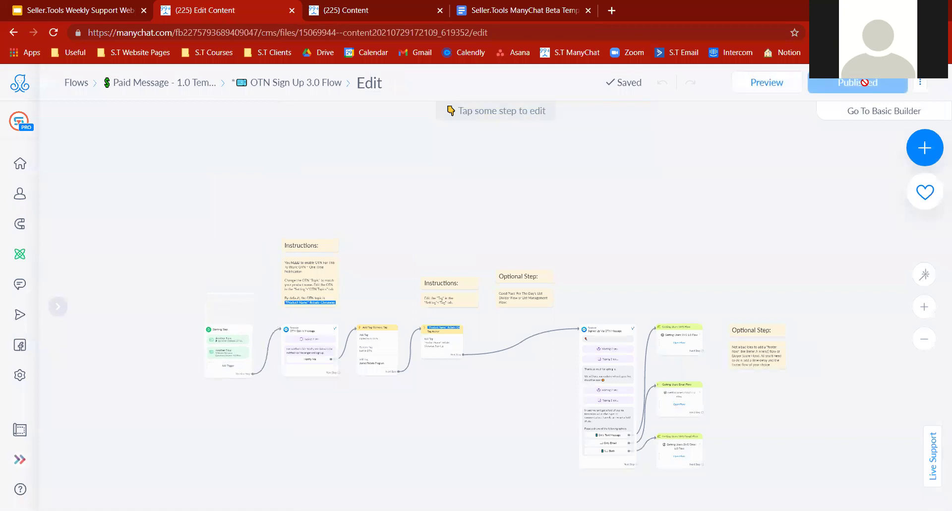
Examine the instruction notes about the OTN topic and the tag above the flow's opt-in and tag steps.
{"action": "left_click_drag", "start_coordinate": [400, 419], "coordinate": [483, 397]}
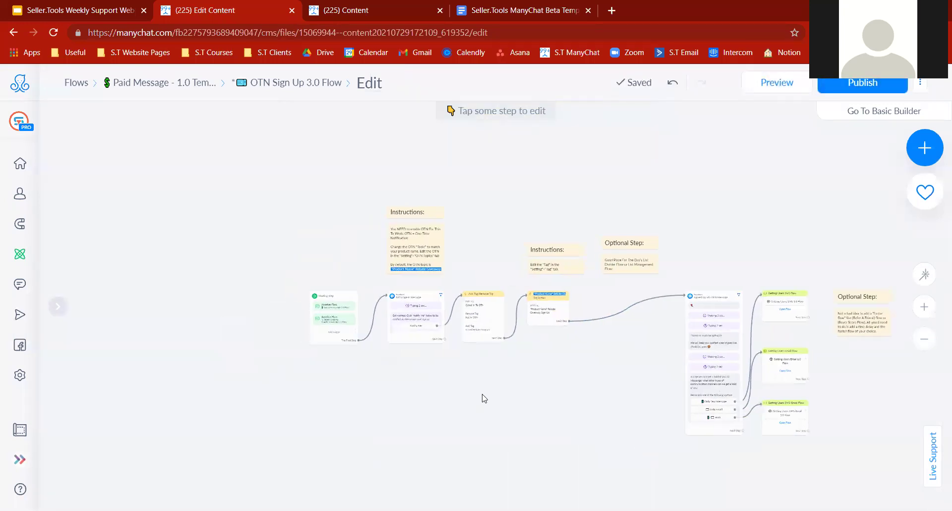
{"action": "scroll", "coordinate": [429, 214], "scroll_direction": "up", "scroll_amount": 5}
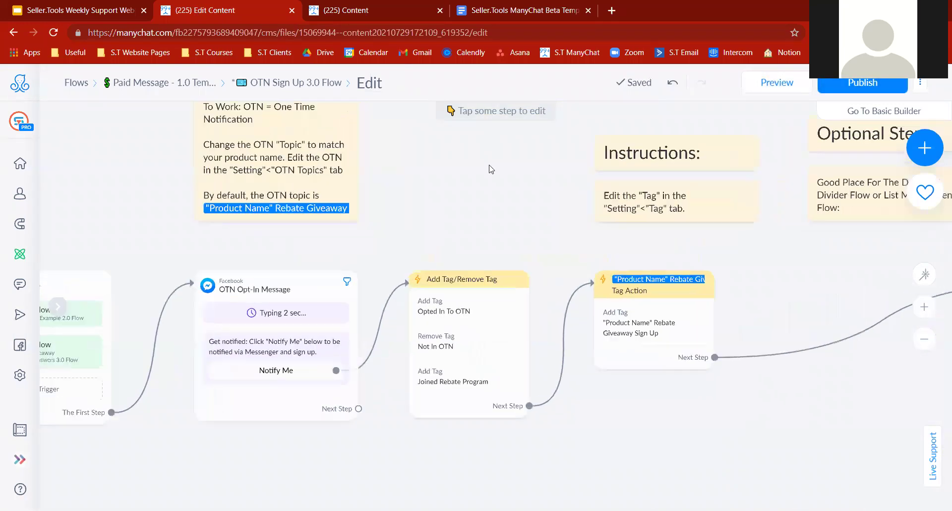
{"action": "left_click", "coordinate": [362, 226]}
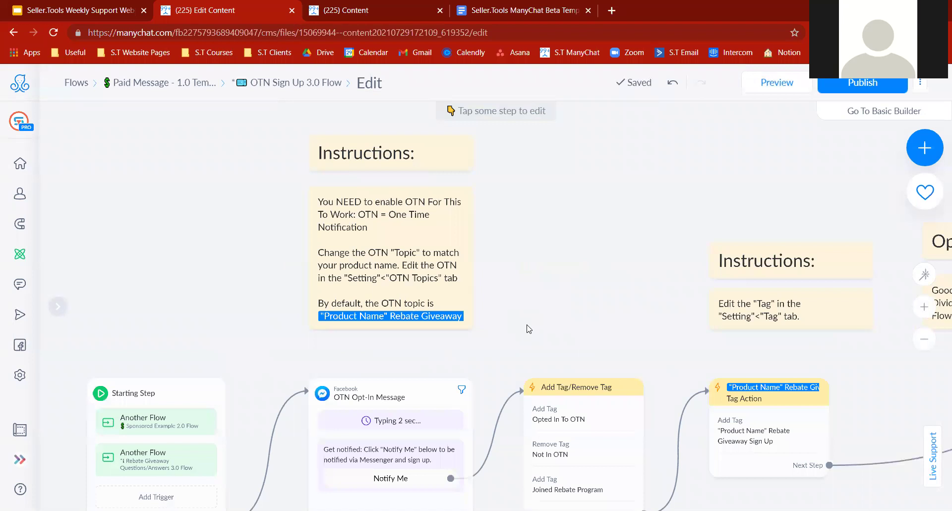
{"action": "left_click_drag", "start_coordinate": [580, 316], "coordinate": [512, 268]}
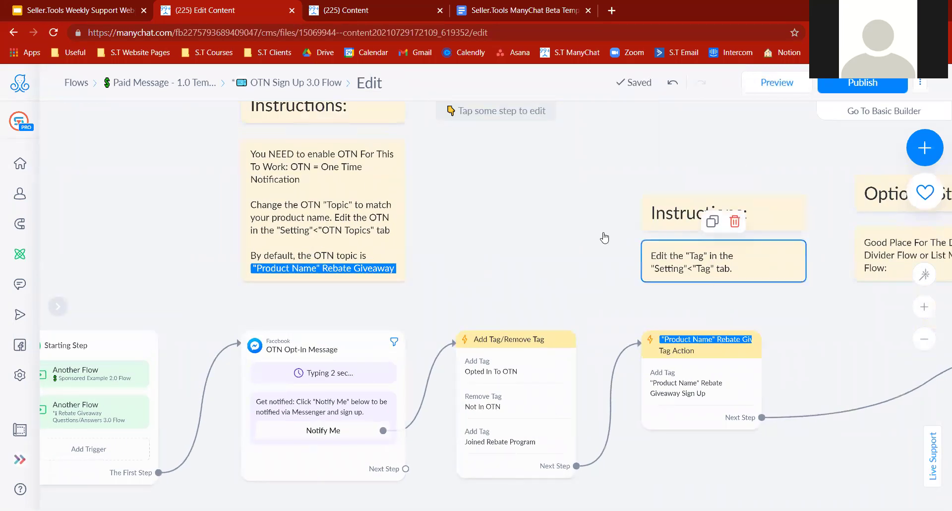
{"action": "left_click", "coordinate": [285, 229]}
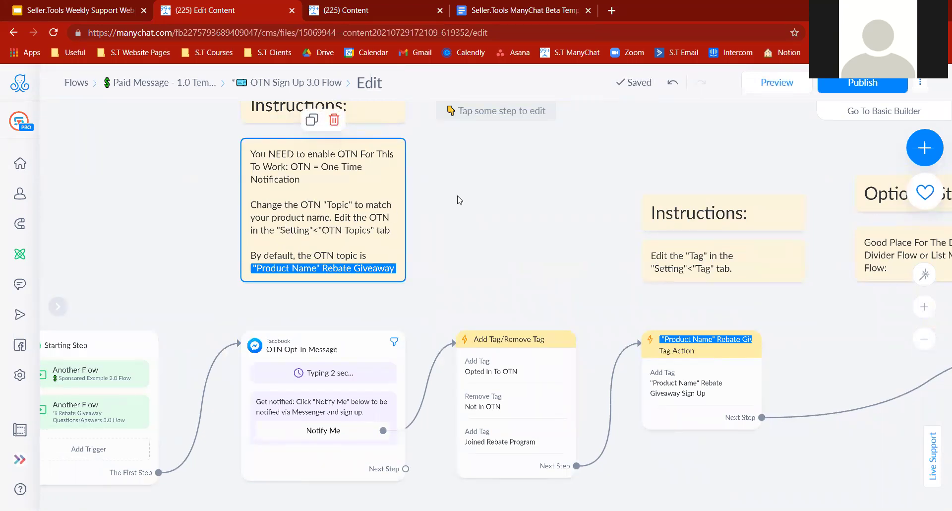
Add a Start Flow step after the "Product Name" Rebate Giveaway tag action, below the List Management optional-step note.
{"action": "scroll", "coordinate": [505, 216], "scroll_direction": "up", "scroll_amount": 2}
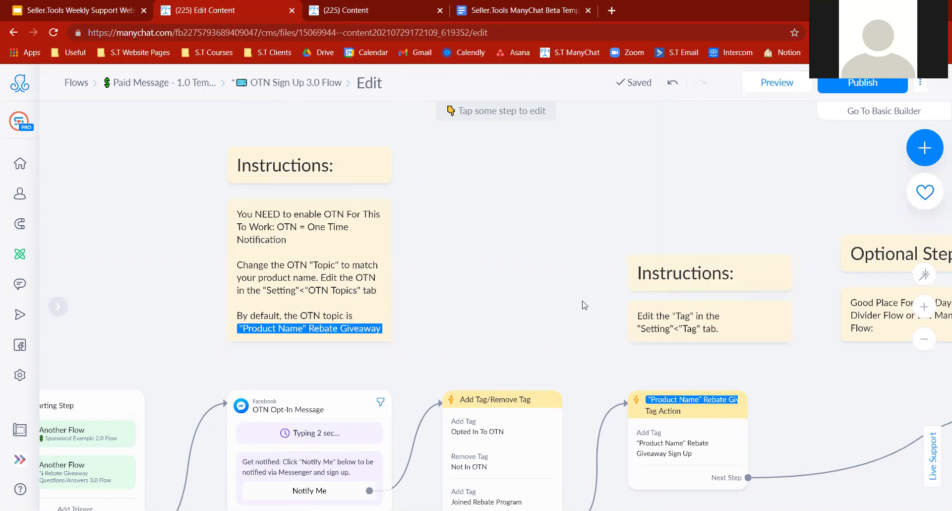
{"action": "scroll", "coordinate": [575, 327], "scroll_direction": "right", "scroll_amount": 6}
{"action": "scroll", "coordinate": [576, 328], "scroll_direction": "down", "scroll_amount": 1}
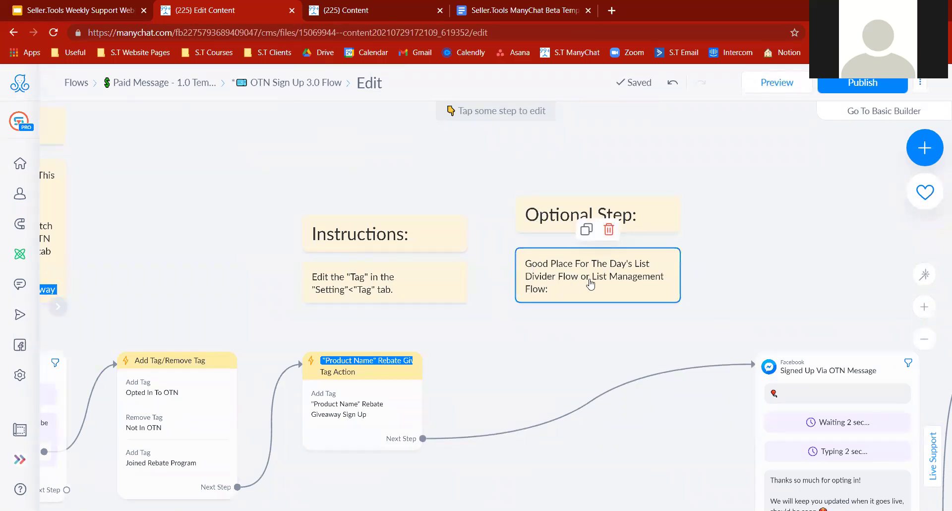
{"action": "left_click", "coordinate": [422, 439]}
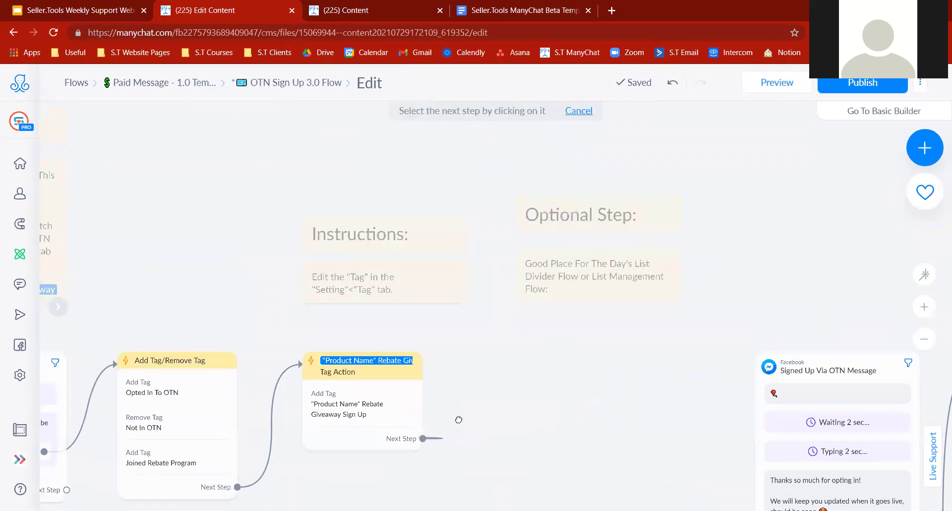
{"action": "left_click", "coordinate": [526, 357]}
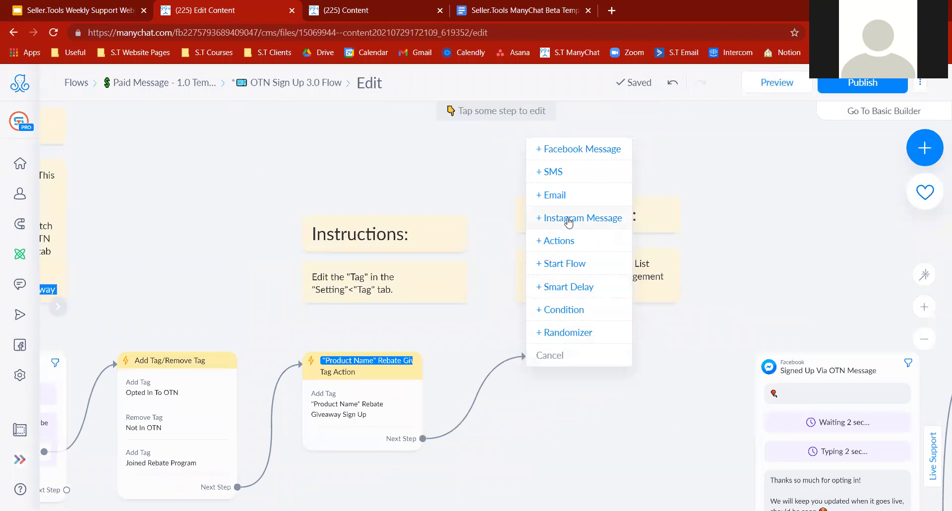
{"action": "left_click", "coordinate": [570, 263]}
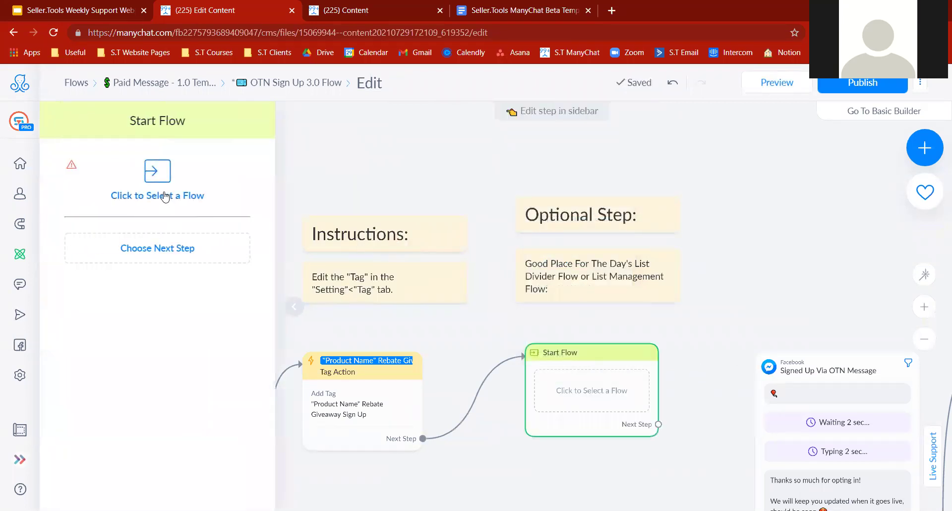
Choose List Management 1.0 Flow from Core Folders/Flows for the Start Flow step, and link its next step to the Signed Up Via OTN Message.
{"action": "left_click", "coordinate": [165, 194]}
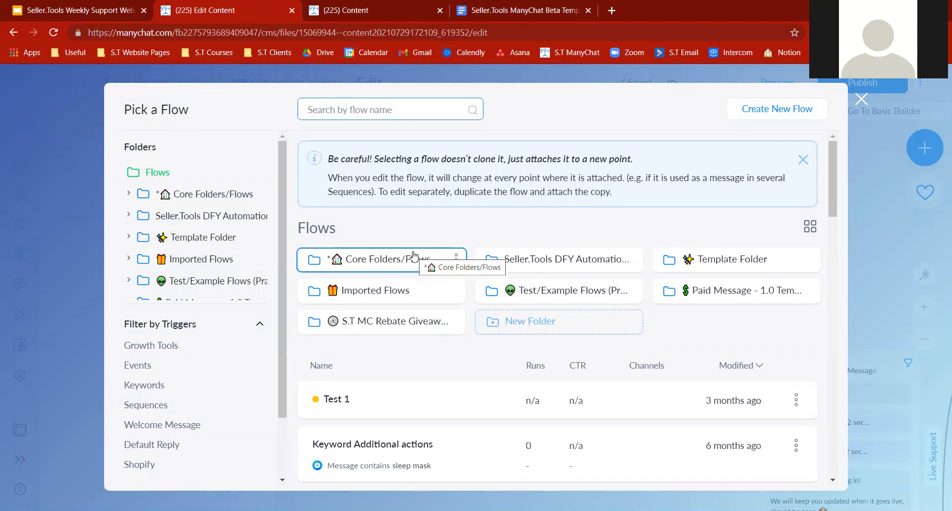
{"action": "left_click", "coordinate": [413, 255]}
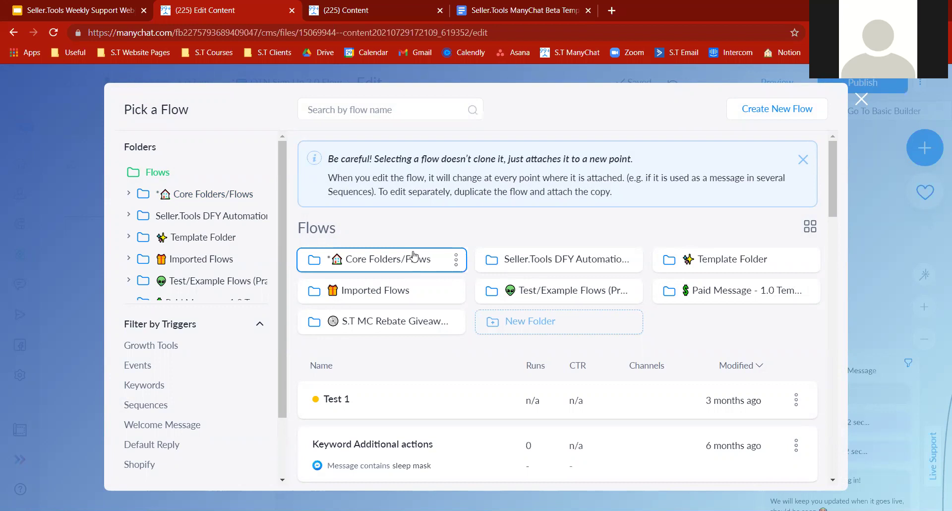
{"action": "left_click", "coordinate": [528, 260]}
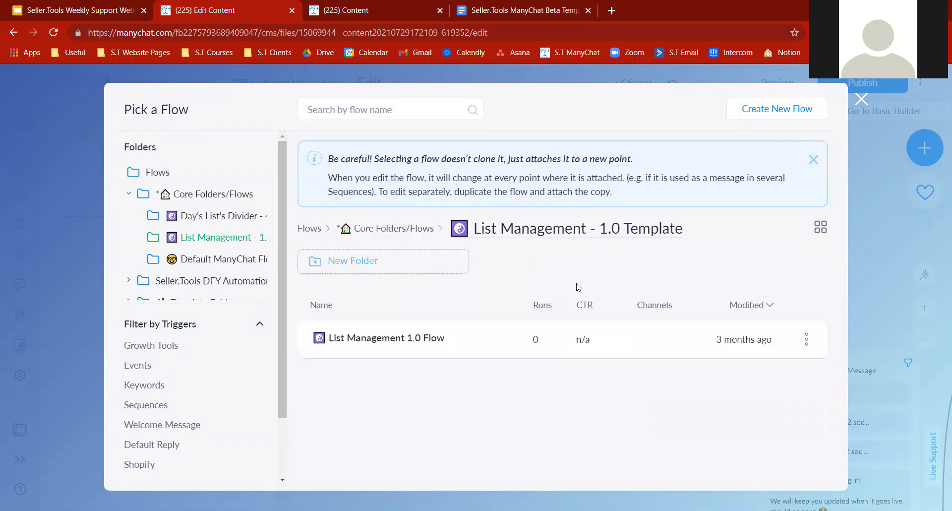
{"action": "left_click", "coordinate": [442, 342]}
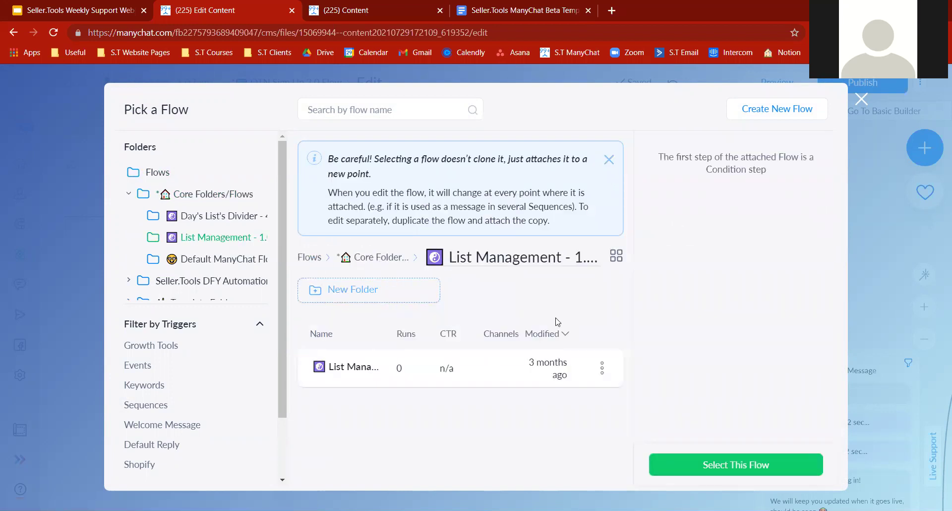
{"action": "left_click", "coordinate": [697, 463]}
{"action": "left_click_drag", "start_coordinate": [660, 423], "coordinate": [809, 413]}
{"action": "left_click_drag", "start_coordinate": [602, 372], "coordinate": [593, 373]}
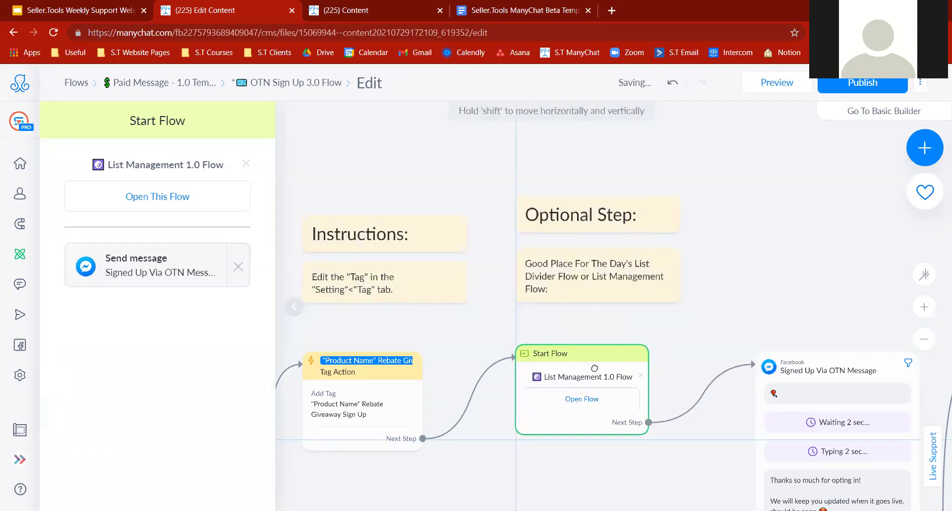
{"action": "left_click", "coordinate": [294, 306]}
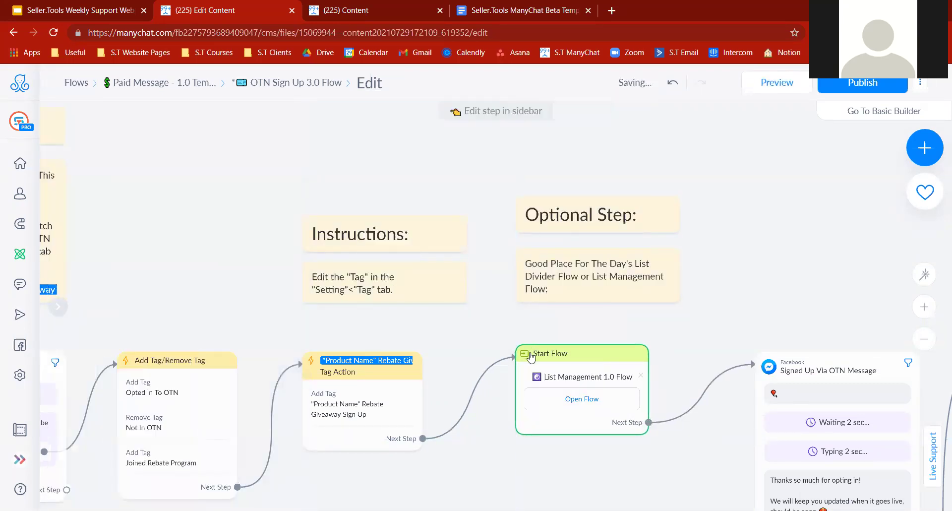
Examine the Signed Up Via OTN Message and the optional-step note about adding a footer flow.
{"action": "scroll", "coordinate": [485, 446], "scroll_direction": "down", "scroll_amount": 3}
{"action": "left_click", "coordinate": [518, 151]}
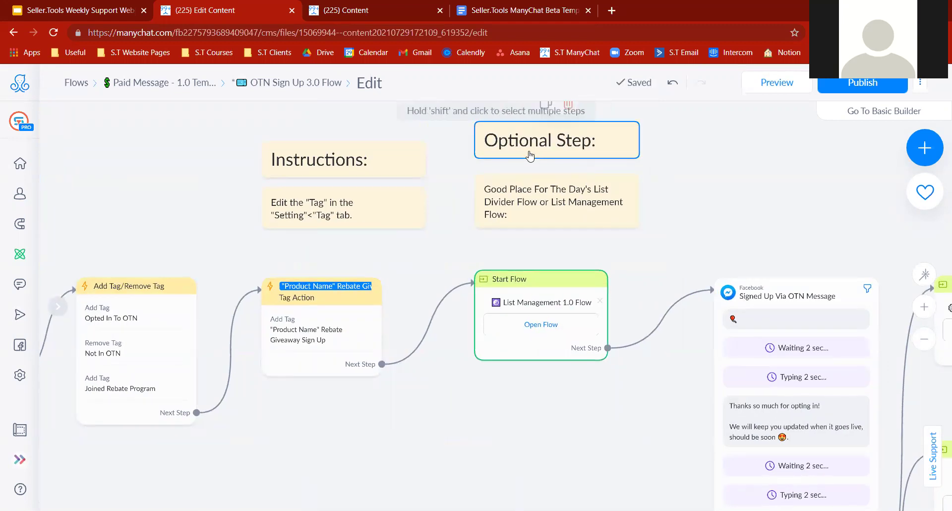
{"action": "left_click", "coordinate": [550, 165]}
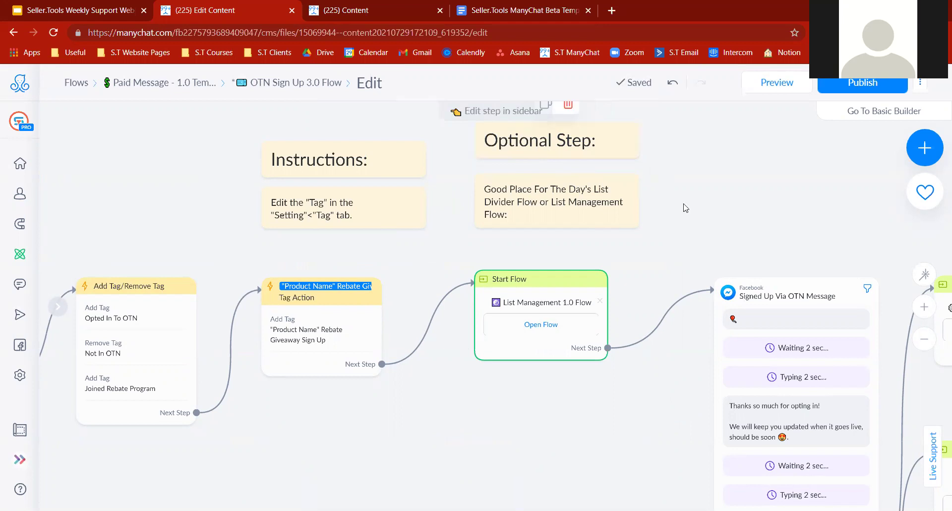
{"action": "scroll", "coordinate": [729, 202], "scroll_direction": "right", "scroll_amount": 10}
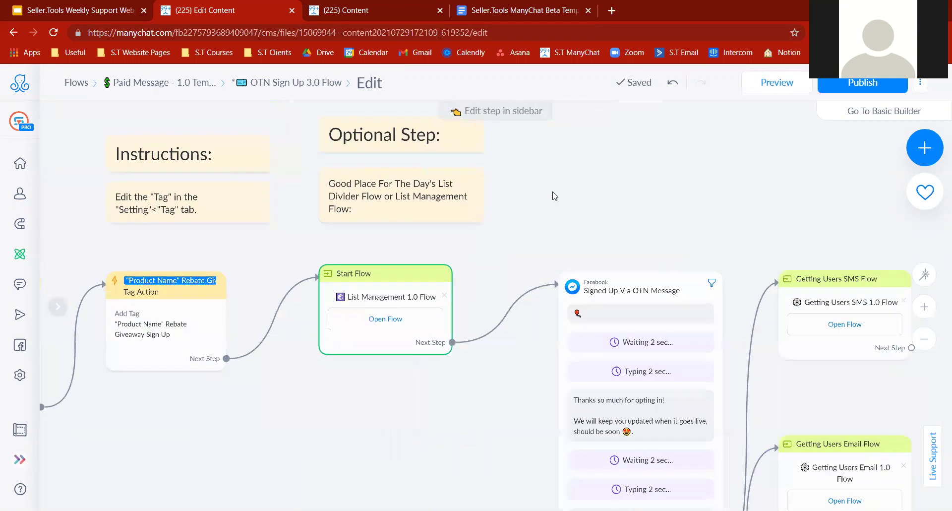
{"action": "scroll", "coordinate": [550, 178], "scroll_direction": "down", "scroll_amount": 4}
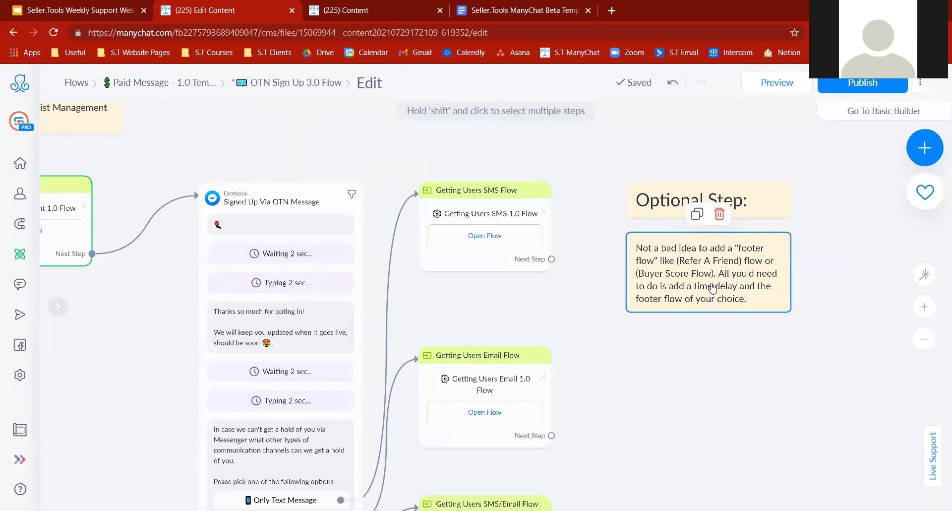
Add a Smart Delay as the next step of the Signed Up Via OTN Message, beyond the footer flow note.
{"action": "left_click", "coordinate": [925, 339]}
{"action": "mouse_move", "coordinate": [588, 284]}
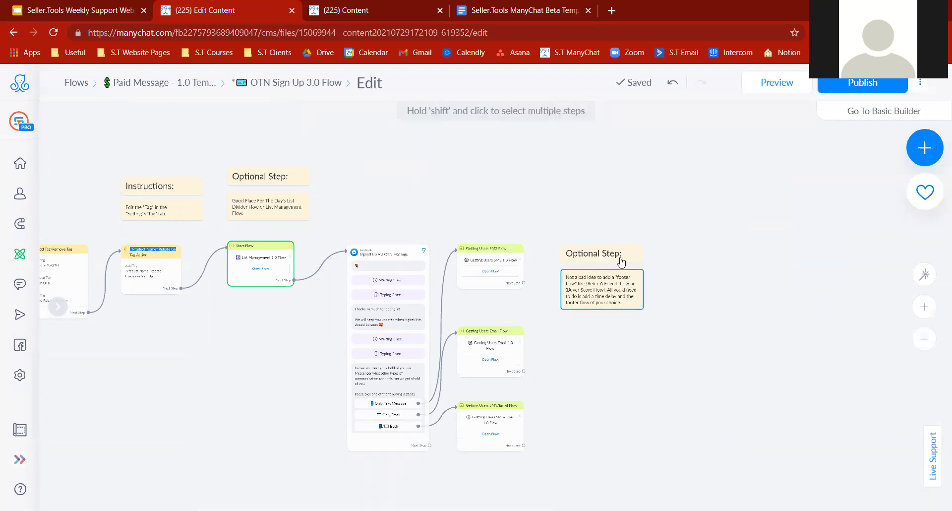
{"action": "left_click", "coordinate": [429, 445]}
{"action": "left_click", "coordinate": [694, 247]}
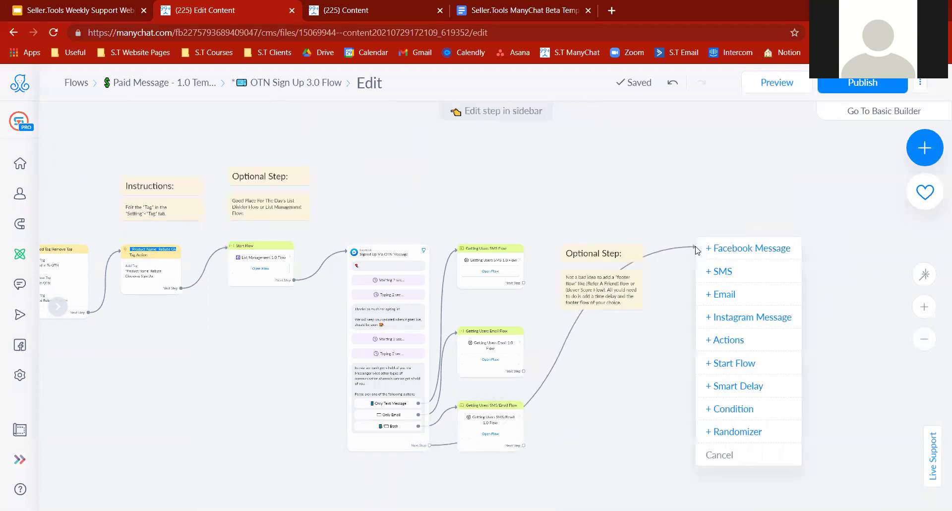
{"action": "right_click", "coordinate": [722, 391]}
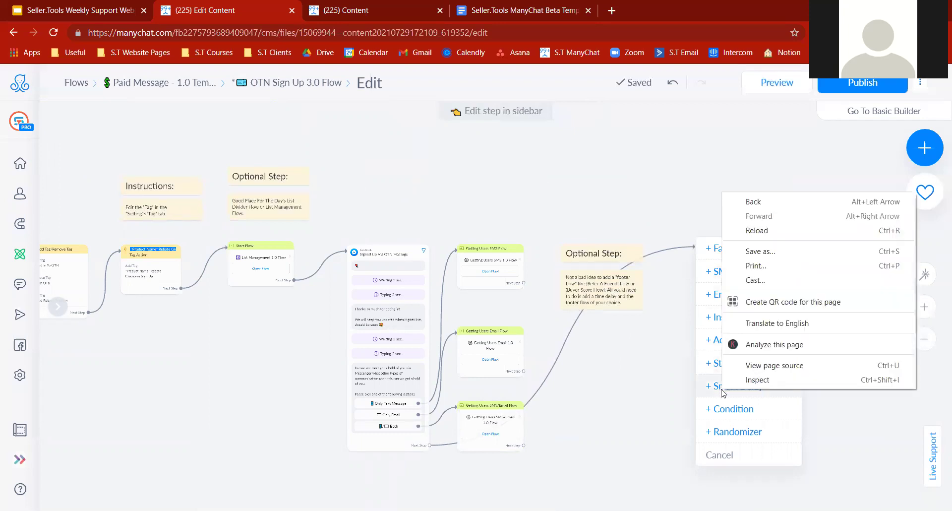
{"action": "left_click", "coordinate": [702, 386]}
{"action": "left_click", "coordinate": [702, 386]}
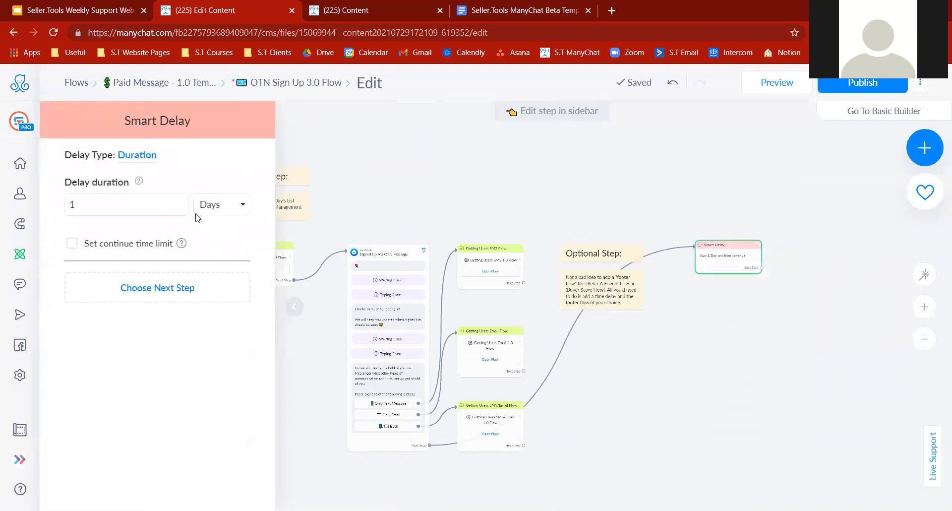
Set the Smart Delay's duration to 1 hour.
{"action": "left_click", "coordinate": [120, 202]}
{"action": "key", "text": "BackSpace"}
{"action": "type", "text": "1"}
{"action": "left_click", "coordinate": [215, 206]}
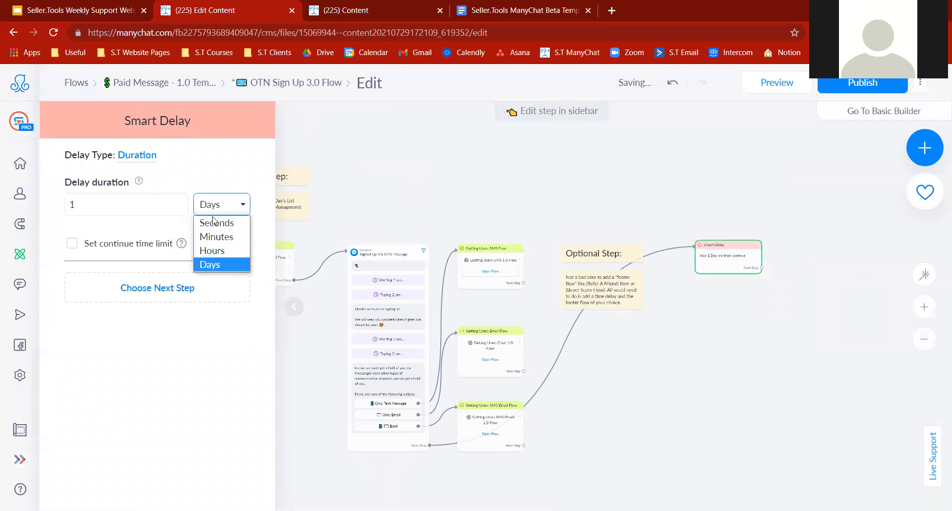
{"action": "left_click", "coordinate": [212, 251]}
{"action": "left_click", "coordinate": [743, 371]}
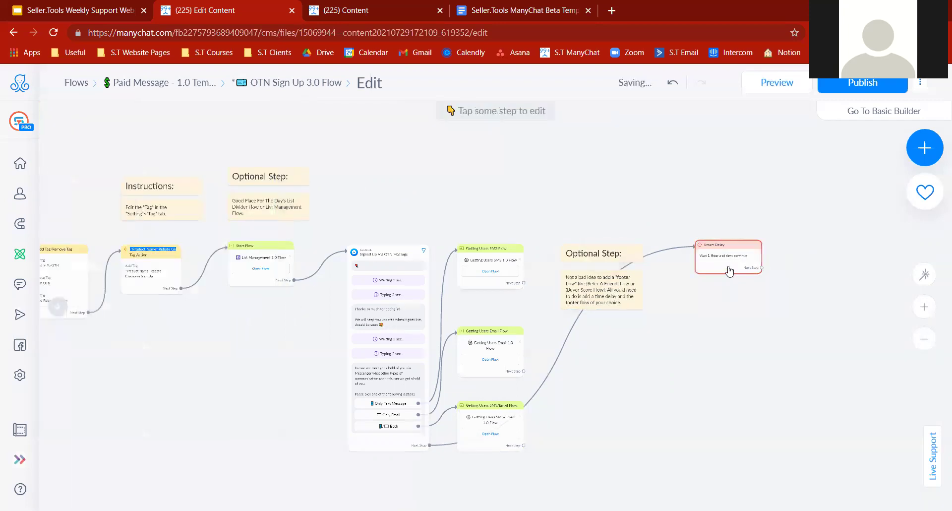
Add a Start Flow step after the Smart Delay and browse Core Folders/Flows without choosing a flow.
{"action": "left_click", "coordinate": [762, 268]}
{"action": "left_click", "coordinate": [800, 240]}
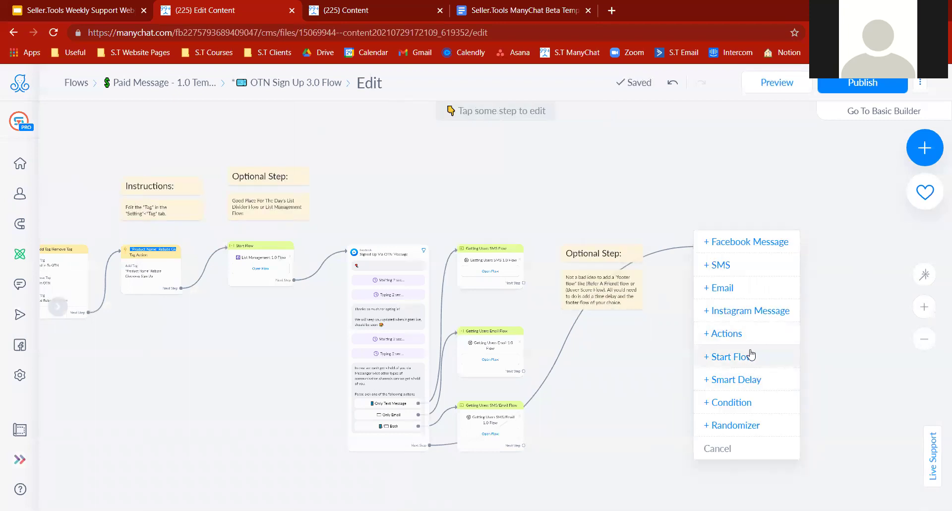
{"action": "left_click", "coordinate": [728, 356]}
{"action": "left_click", "coordinate": [161, 192]}
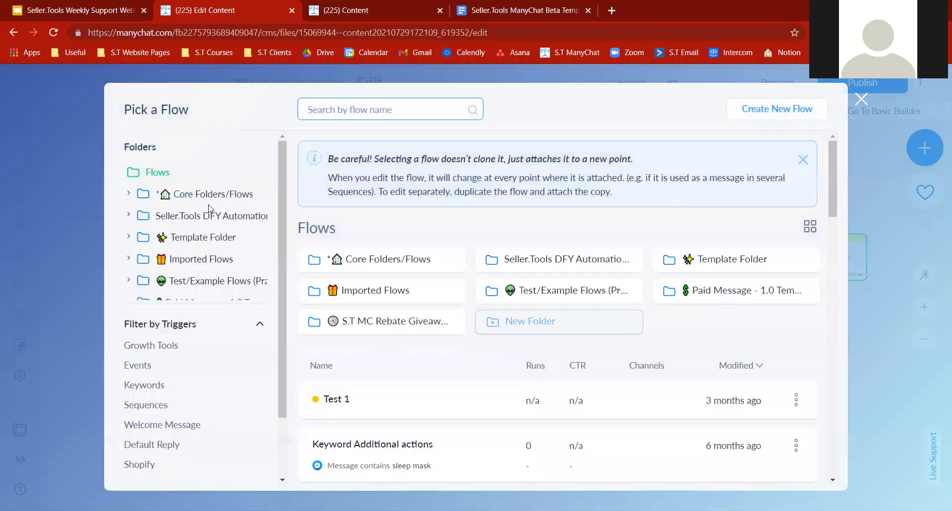
{"action": "left_click", "coordinate": [387, 259]}
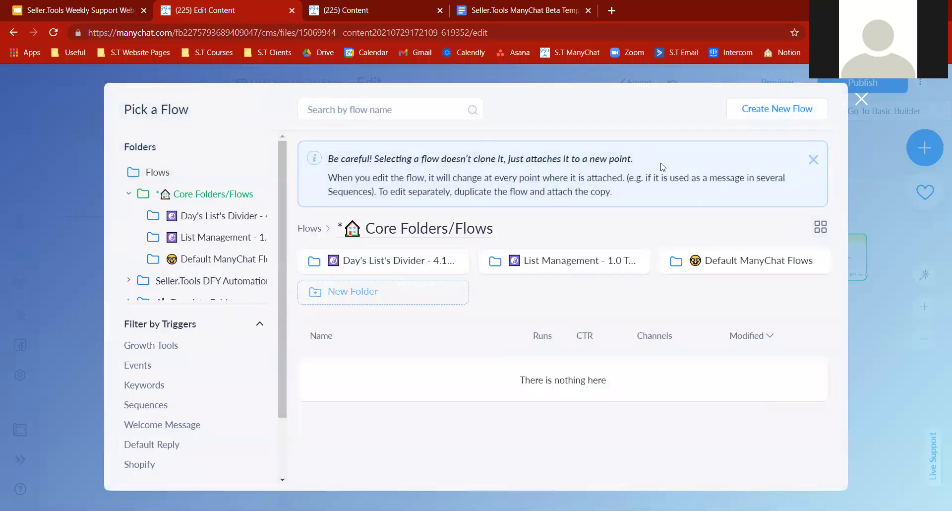
{"action": "left_click", "coordinate": [859, 101]}
Delete the empty Start Flow step and the Smart Delay step from the footer flow example.
{"action": "mouse_move", "coordinate": [821, 253]}
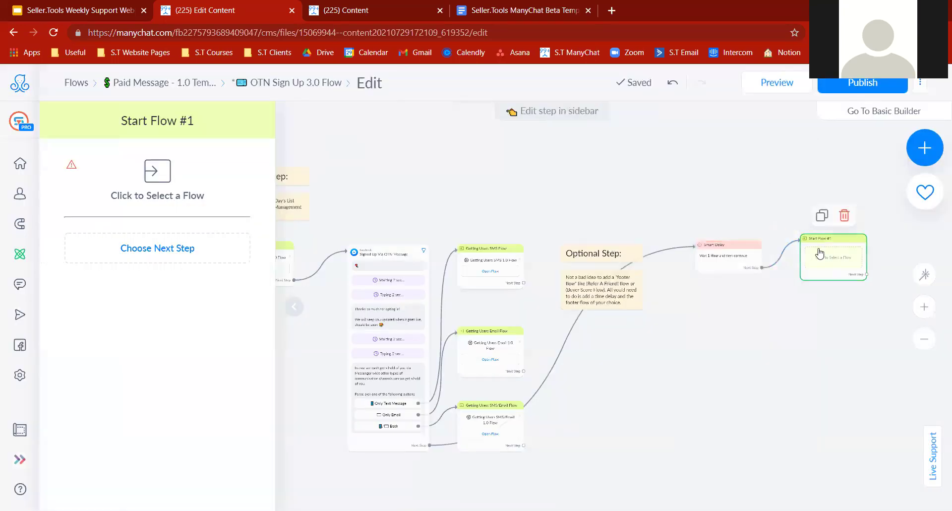
{"action": "left_click", "coordinate": [848, 219]}
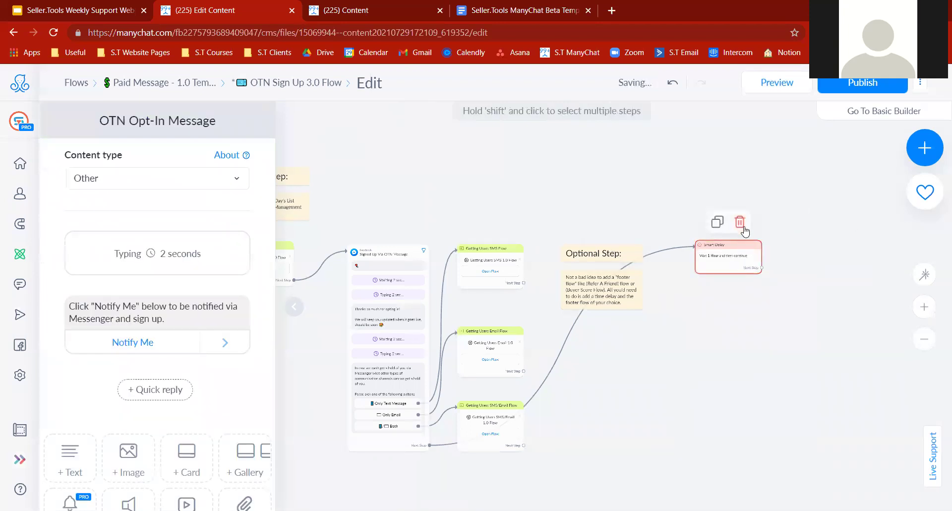
{"action": "left_click", "coordinate": [740, 222]}
{"action": "left_click", "coordinate": [571, 148]}
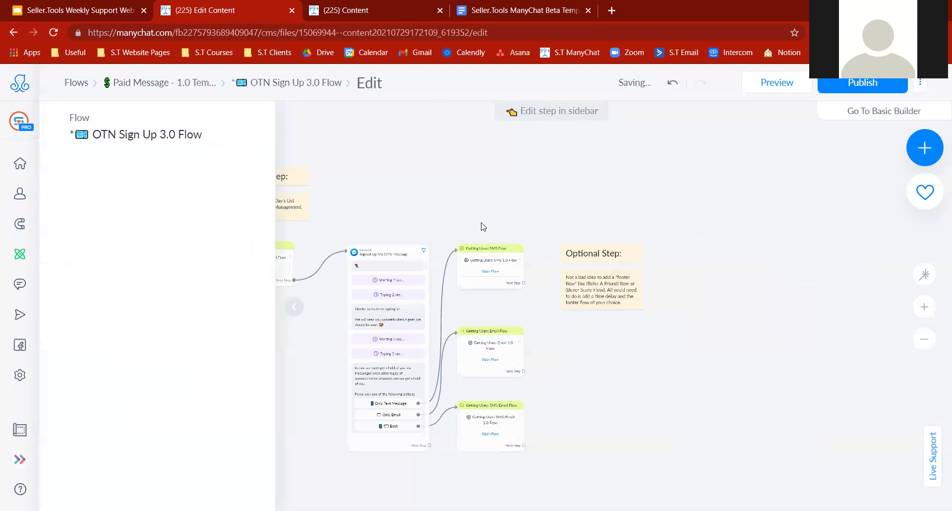
{"action": "left_click", "coordinate": [294, 305]}
Look back over the whole OTN Sign Up 3.0 Flow from its end to the Starting Step, and publish it.
{"action": "left_click_drag", "start_coordinate": [606, 410], "coordinate": [641, 365]}
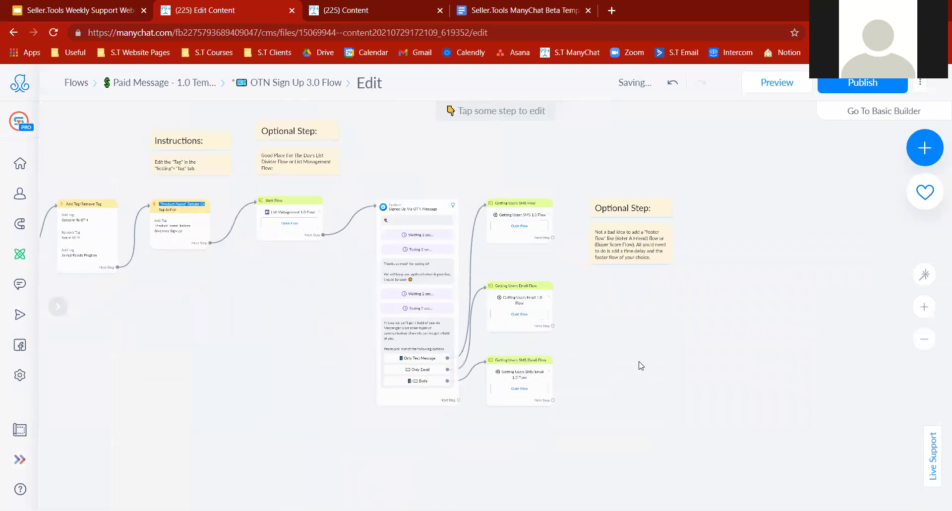
{"action": "left_click_drag", "start_coordinate": [752, 199], "coordinate": [818, 212]}
{"action": "left_click", "coordinate": [473, 244]}
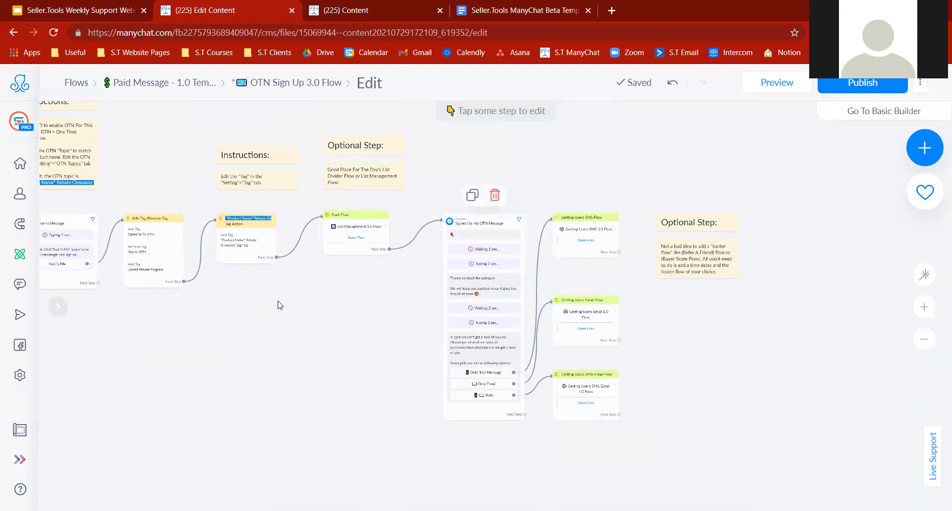
{"action": "left_click_drag", "start_coordinate": [276, 304], "coordinate": [403, 326]}
{"action": "left_click", "coordinate": [474, 245]}
{"action": "left_click_drag", "start_coordinate": [407, 359], "coordinate": [549, 412]}
{"action": "left_click", "coordinate": [316, 241]}
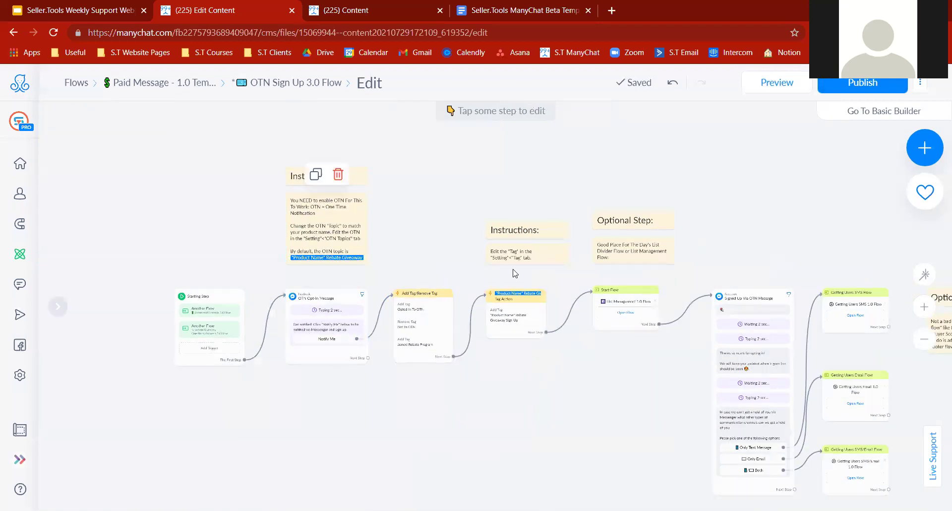
{"action": "left_click", "coordinate": [826, 90]}
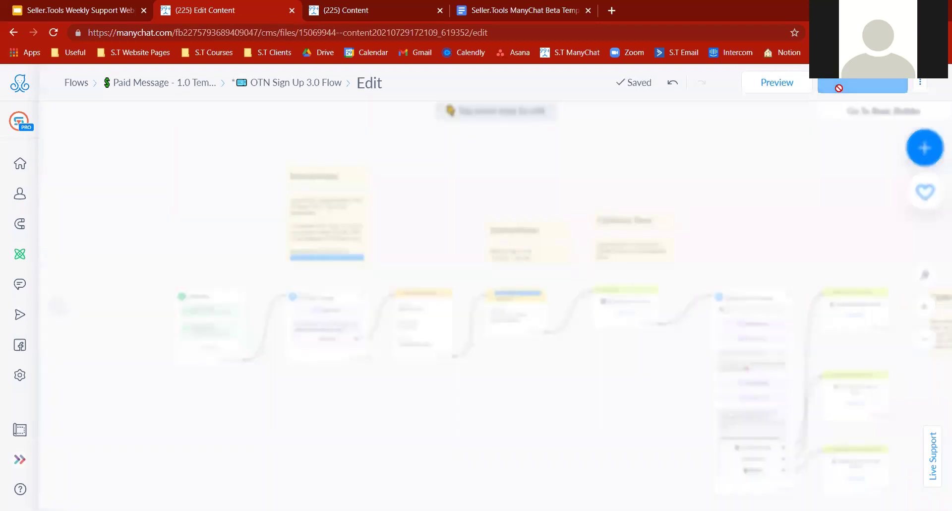
Duplicate the flow's browser tab and open the Tags list in the account settings there.
{"action": "right_click", "coordinate": [177, 8]}
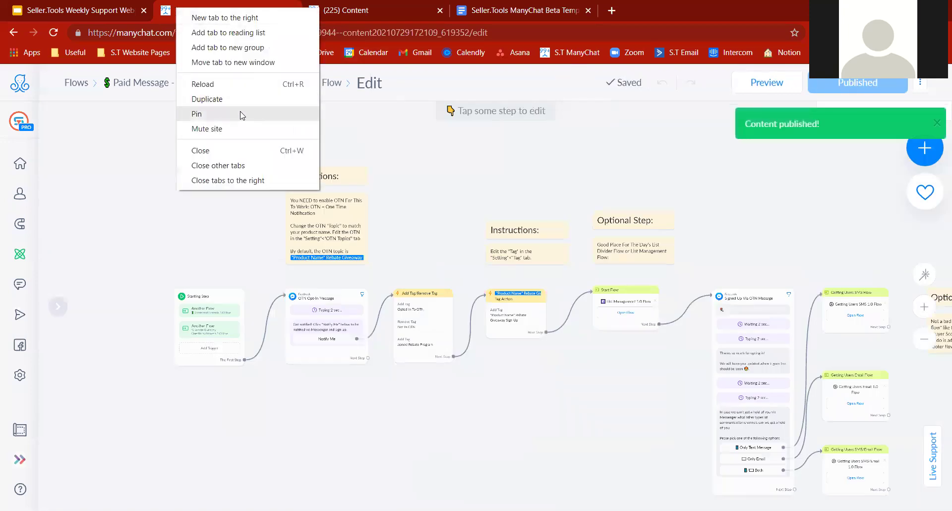
{"action": "left_click", "coordinate": [208, 98]}
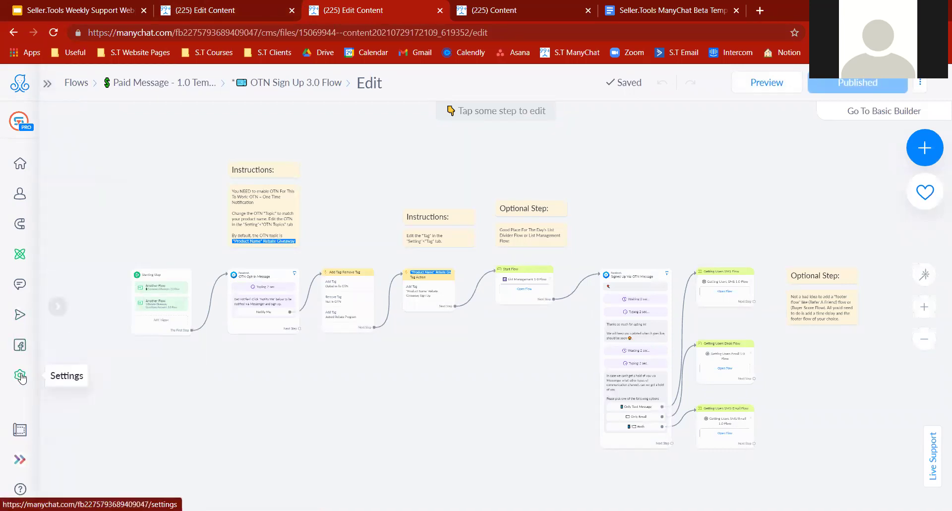
{"action": "left_click", "coordinate": [20, 375]}
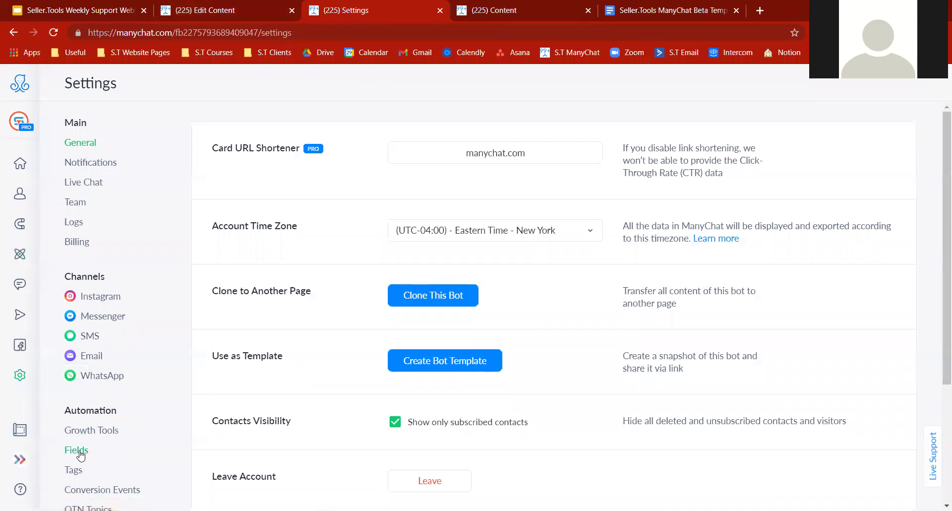
{"action": "left_click", "coordinate": [75, 469]}
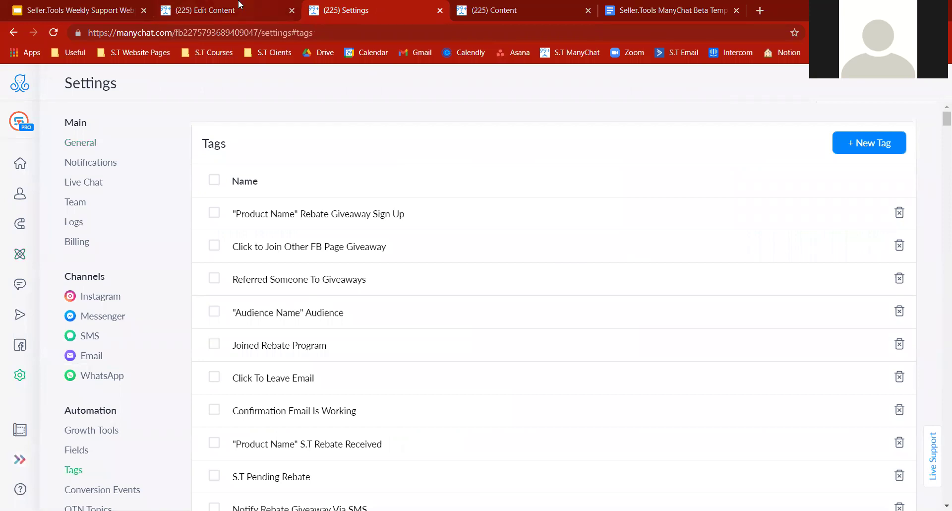
Copy the tag name from the flow's "Product Name" tag action and search for it in the Tags settings list.
{"action": "key", "text": "ctrl+shift+Tab"}
{"action": "left_click", "coordinate": [516, 317]}
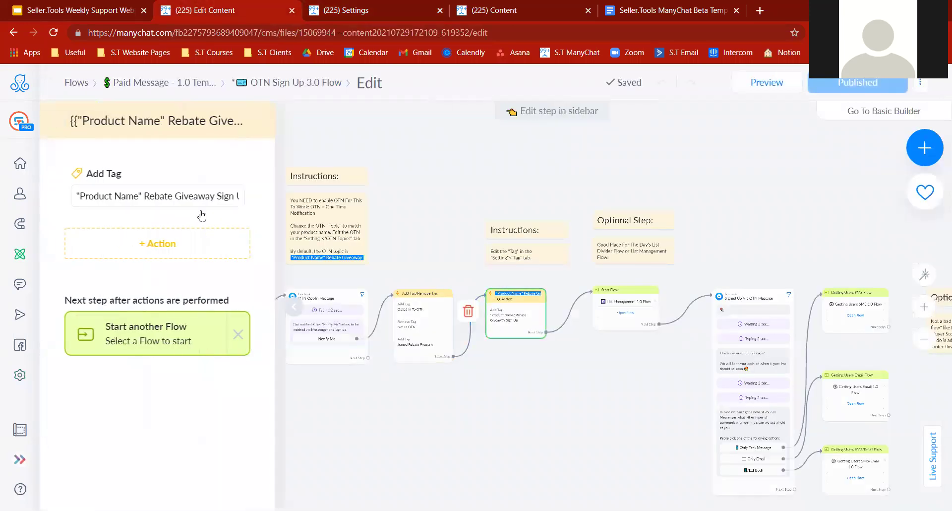
{"action": "left_click", "coordinate": [130, 188]}
{"action": "key", "text": "ctrl+c"}
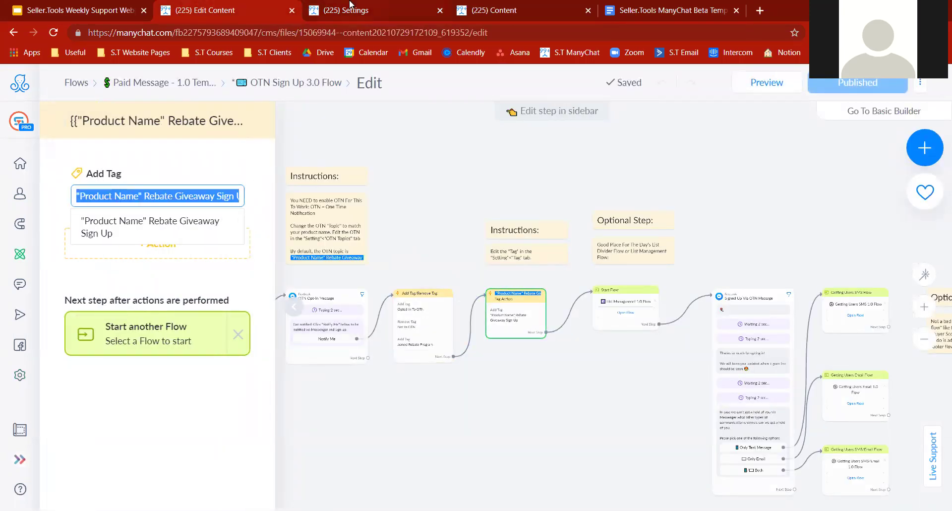
{"action": "left_click", "coordinate": [349, 6]}
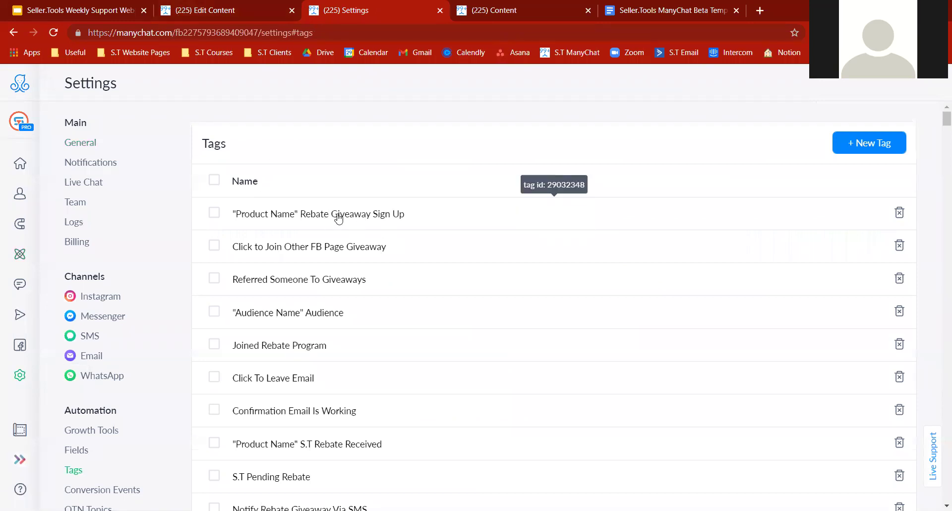
{"action": "key", "text": "ctrl+f"}
{"action": "key", "text": "ctrl+v"}
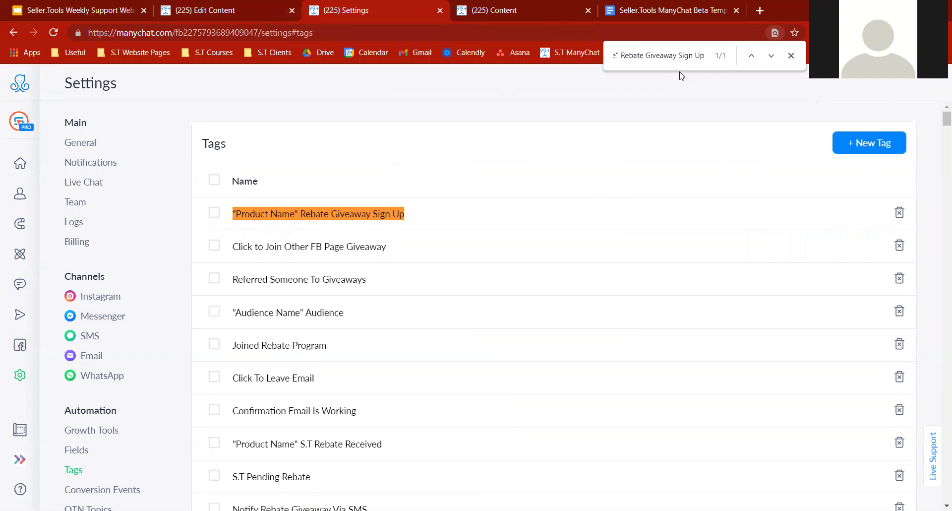
{"action": "double_click", "coordinate": [673, 56]}
{"action": "triple_click", "coordinate": [669, 56]}
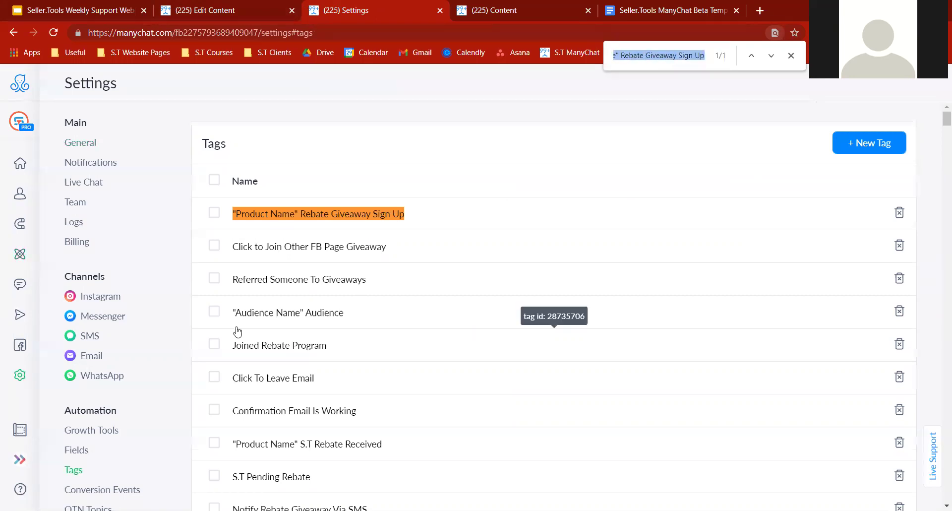
{"action": "left_click", "coordinate": [790, 55]}
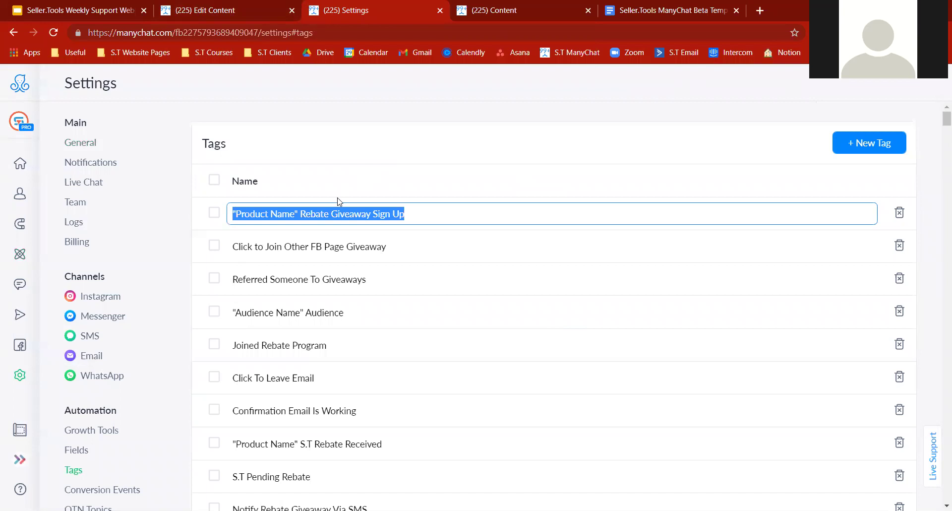
Rename the "Product Name" Rebate Giveaway Sign Up tag as Seller.Tools Rebate Giveaway Sign Up.
{"action": "left_click_drag", "start_coordinate": [296, 213], "coordinate": [239, 215]}
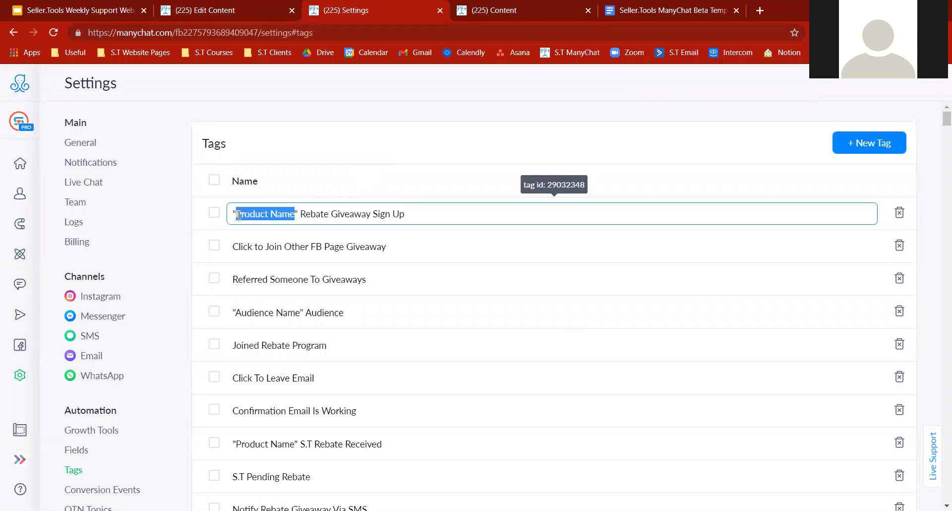
{"action": "left_click", "coordinate": [298, 213]}
{"action": "key", "text": "BackSpace"}
{"action": "key", "text": "BackSpace"}
{"action": "key", "text": "BackSpace"}
{"action": "key", "text": "BackSpace"}
{"action": "key", "text": "BackSpace"}
{"action": "key", "text": "BackSpace"}
{"action": "key", "text": "BackSpace"}
{"action": "key", "text": "BackSpace"}
{"action": "key", "text": "BackSpace"}
{"action": "key", "text": "BackSpace"}
{"action": "key", "text": "BackSpace"}
{"action": "key", "text": "BackSpace"}
{"action": "key", "text": "BackSpace"}
{"action": "key", "text": "BackSpace"}
{"action": "type", "text": "Seller.Tools"}
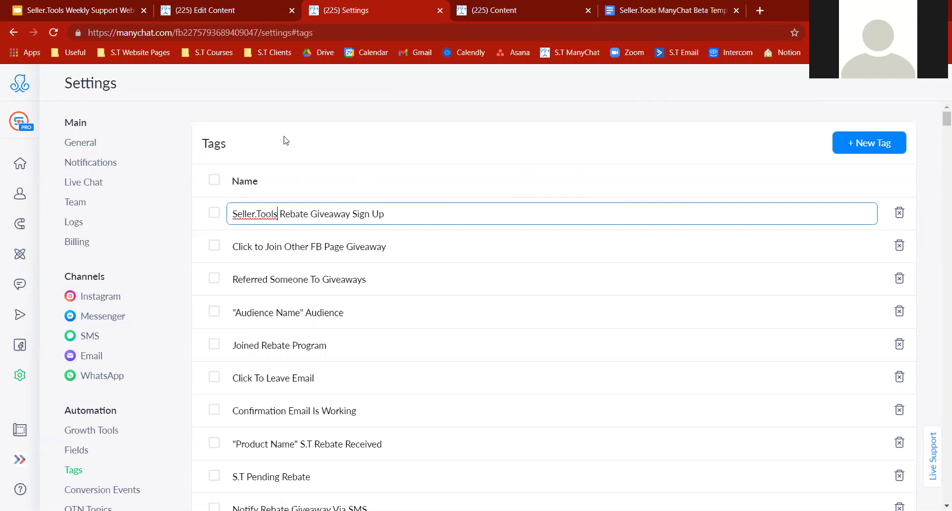
{"action": "left_click", "coordinate": [271, 150]}
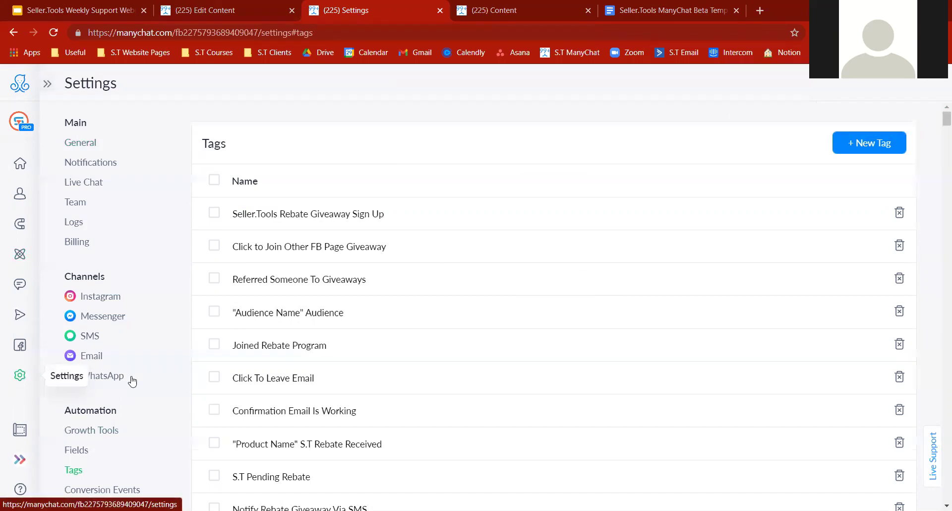
In the OTN Topics settings, rename the "Product Name" Rebate Giveaway topic as Seller.Tools Rebate Giveaway and save it.
{"action": "scroll", "coordinate": [938, 122], "scroll_direction": "down", "scroll_amount": 3}
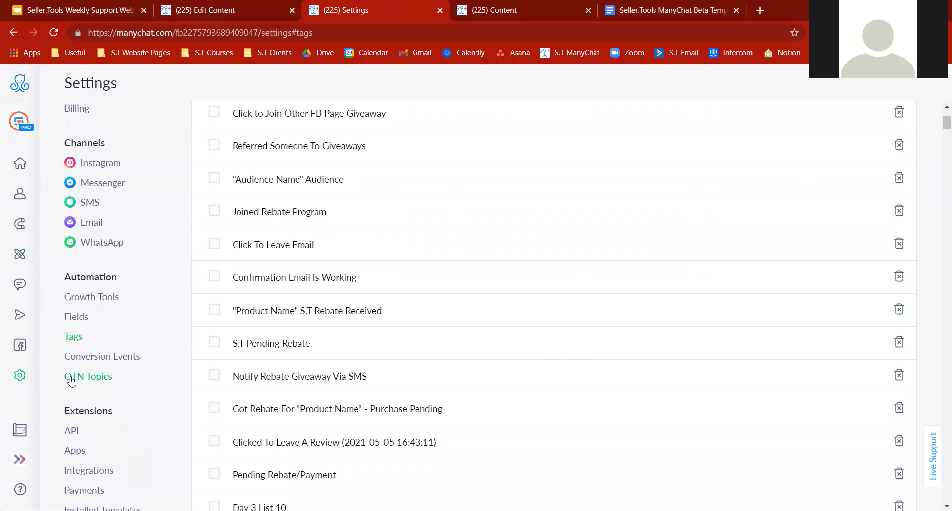
{"action": "left_click", "coordinate": [96, 377]}
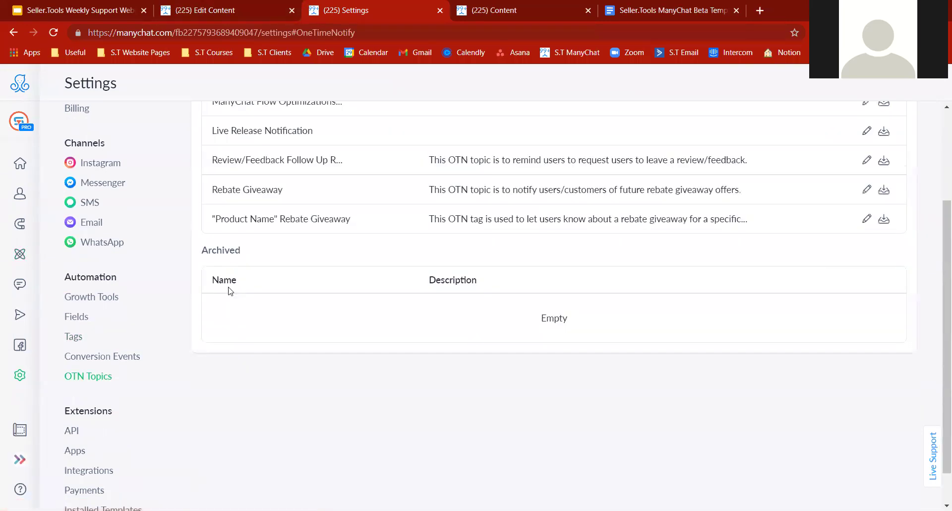
{"action": "scroll", "coordinate": [939, 293], "scroll_direction": "up", "scroll_amount": 3}
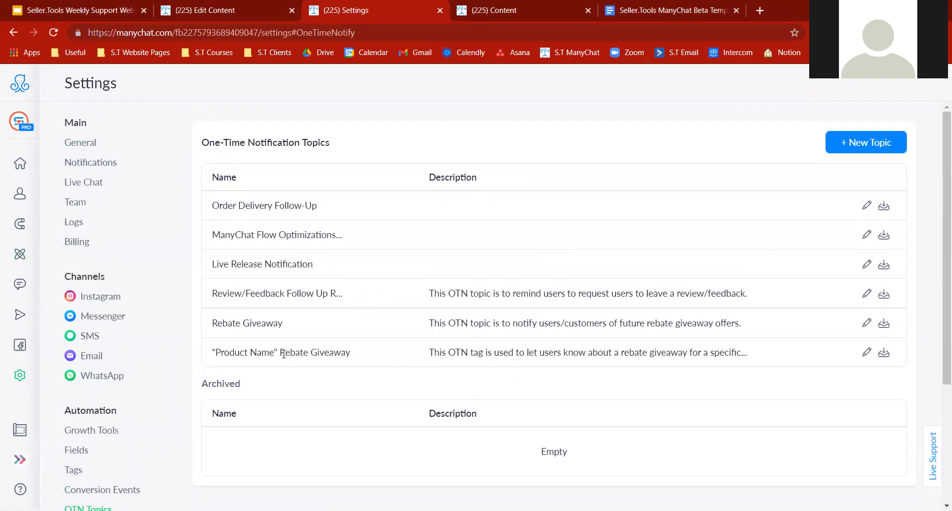
{"action": "left_click", "coordinate": [867, 353]}
{"action": "left_click_drag", "start_coordinate": [370, 180], "coordinate": [234, 174]}
{"action": "type", "text": "Seller.Tools Rebate Giveaway"}
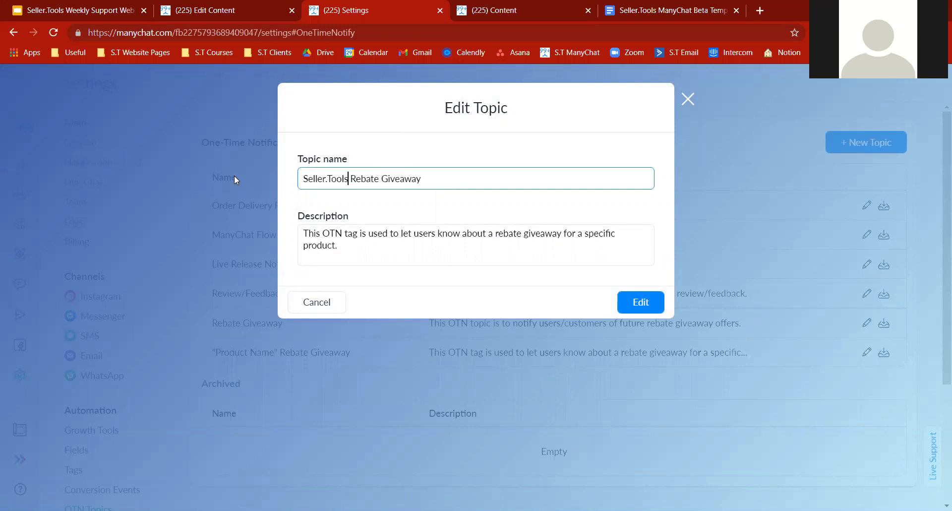
{"action": "left_click", "coordinate": [632, 303]}
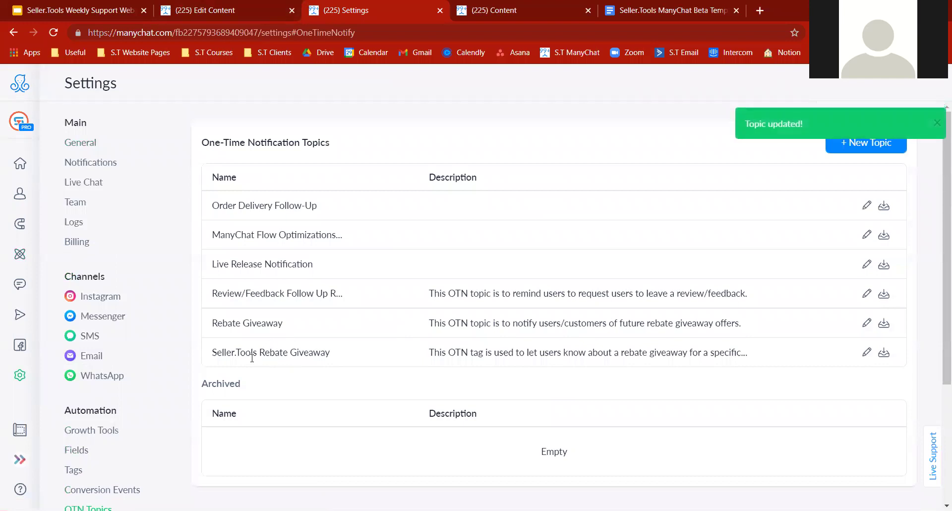
{"action": "left_click_drag", "start_coordinate": [256, 353], "coordinate": [208, 166]}
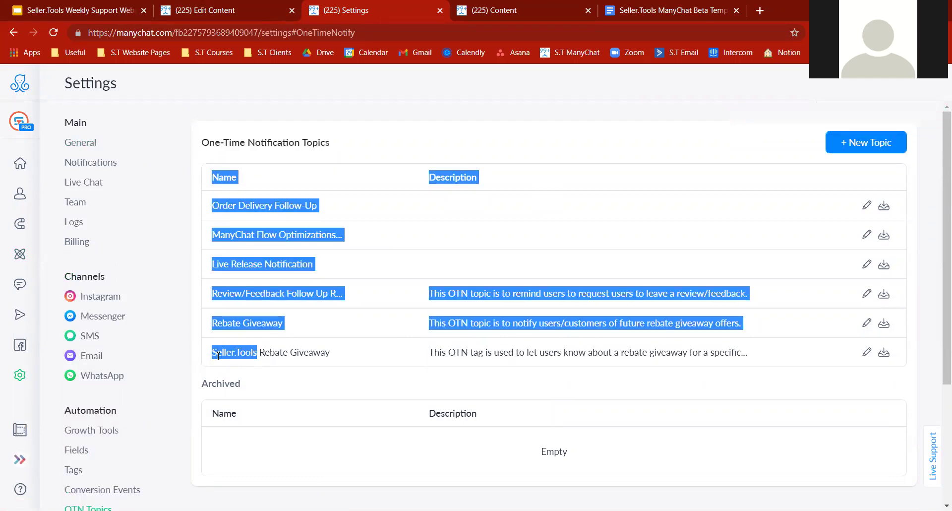
{"action": "left_click", "coordinate": [251, 353]}
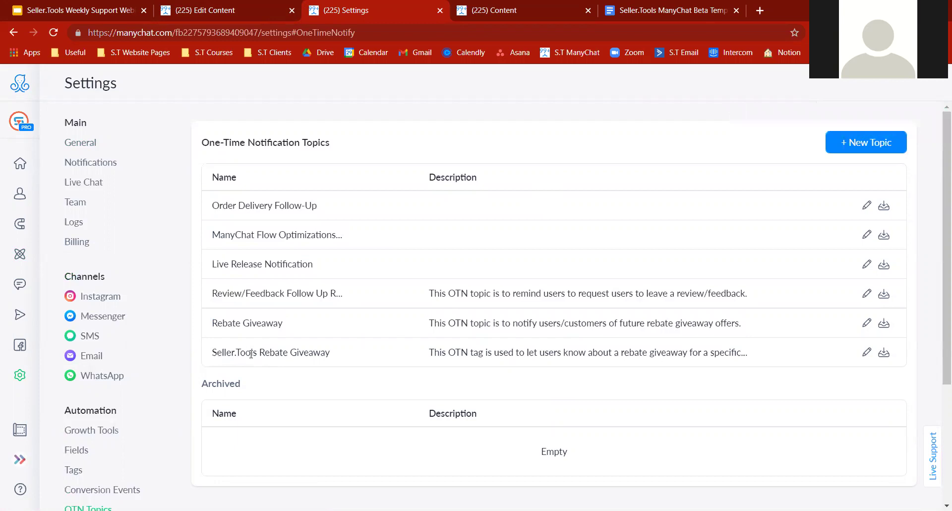
Go back to the OTN Sign Up 3.0 Flow, reload it, and check the tag name in its tag action step.
{"action": "left_click", "coordinate": [230, 6]}
{"action": "left_click", "coordinate": [282, 333]}
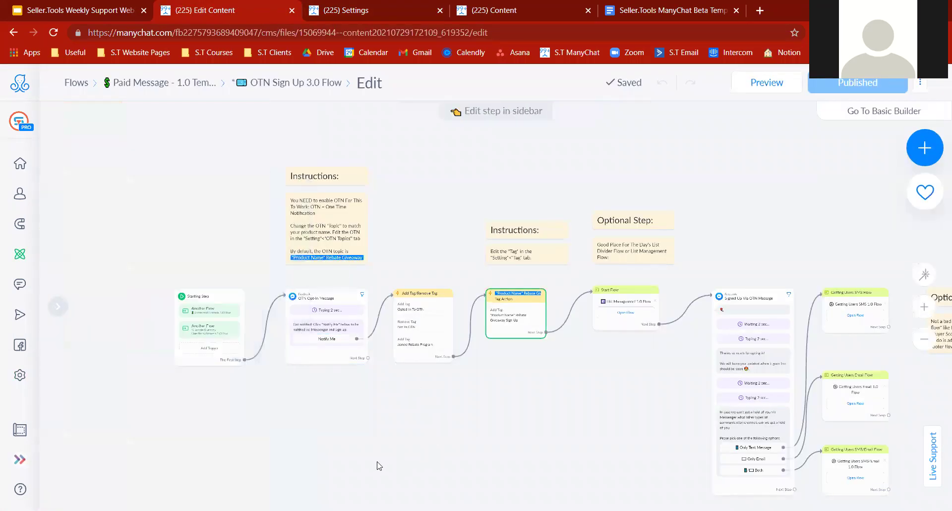
{"action": "left_click", "coordinate": [53, 33]}
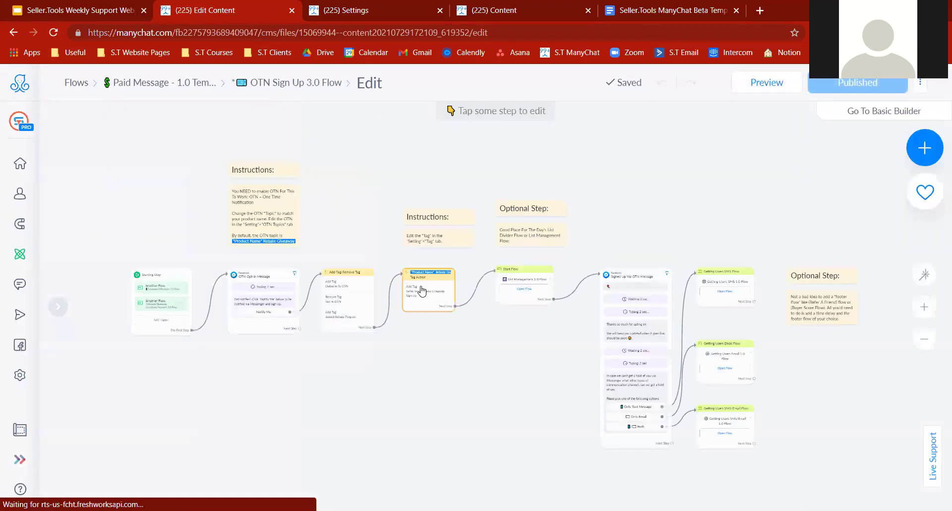
{"action": "left_click", "coordinate": [419, 297]}
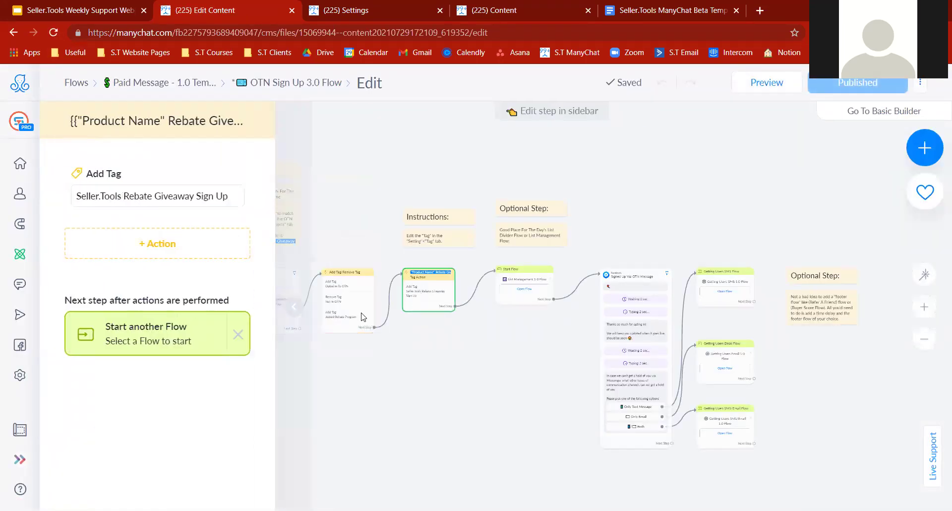
{"action": "left_click", "coordinate": [297, 357]}
Check the topic of the One-Time Notification request in the OTN Opt-In Message step.
{"action": "left_click", "coordinate": [255, 302]}
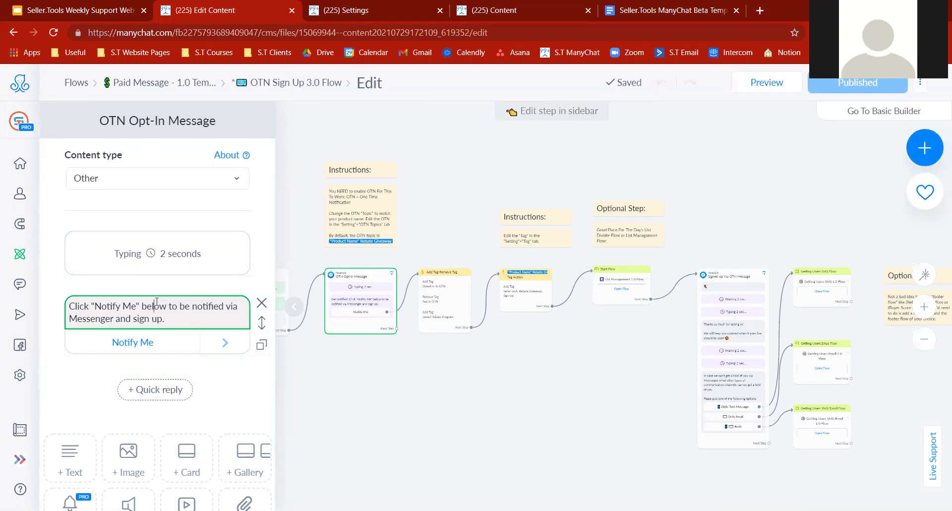
{"action": "left_click", "coordinate": [157, 303]}
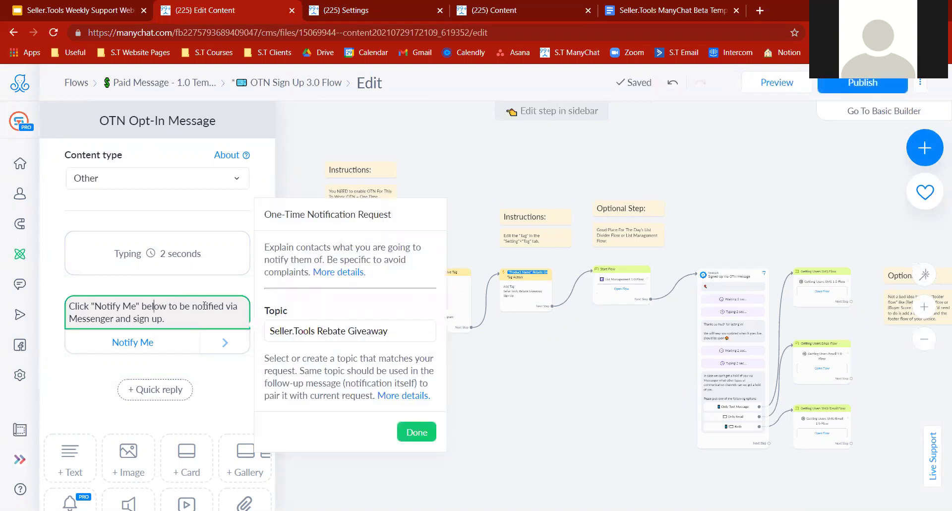
{"action": "left_click_drag", "start_coordinate": [315, 329], "coordinate": [263, 330]}
{"action": "left_click", "coordinate": [563, 406]}
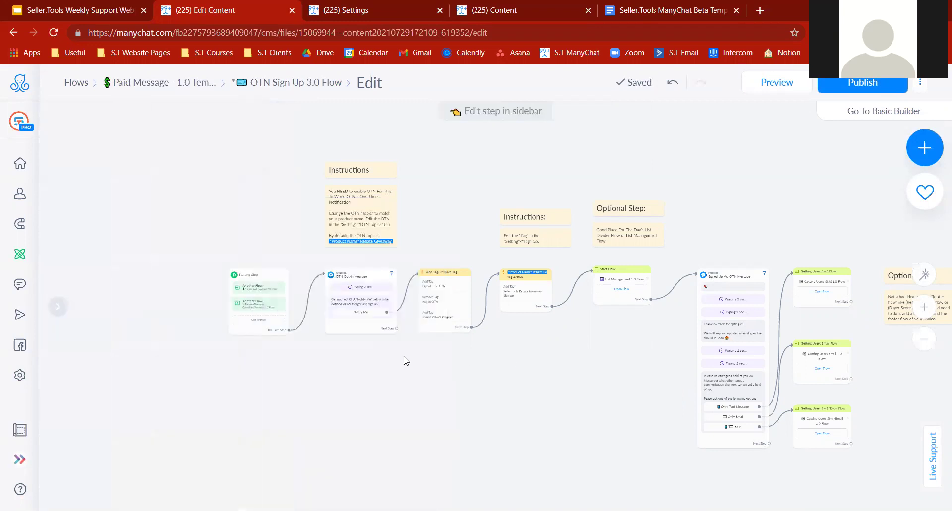
Recheck the tag action step, publish the OTN Sign Up 3.0 Flow, and remove the leading asterisk from the flow's name.
{"action": "left_click", "coordinate": [518, 295]}
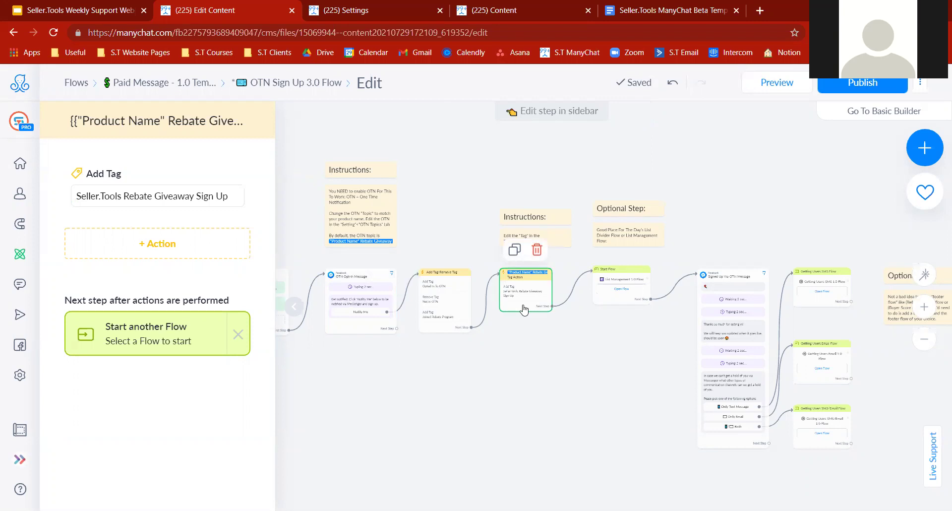
{"action": "left_click", "coordinate": [822, 89]}
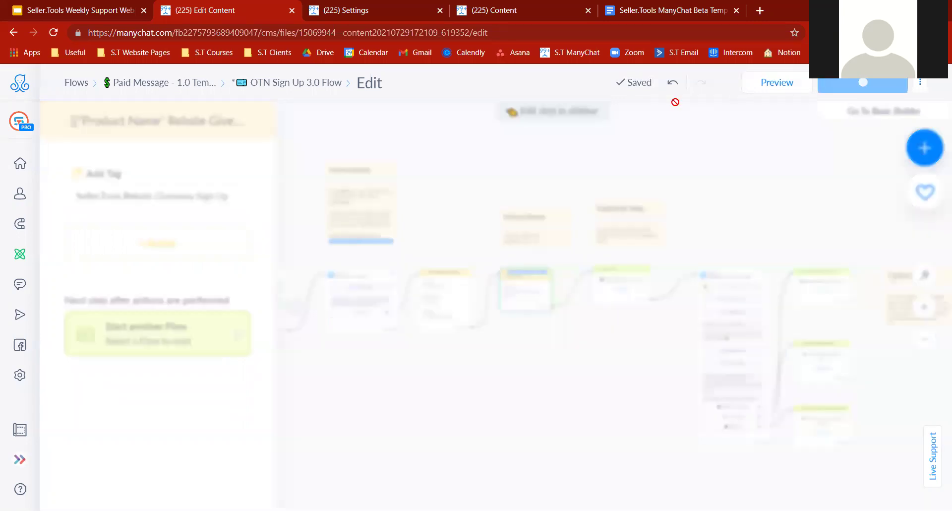
{"action": "left_click", "coordinate": [266, 89]}
{"action": "left_click", "coordinate": [306, 87]}
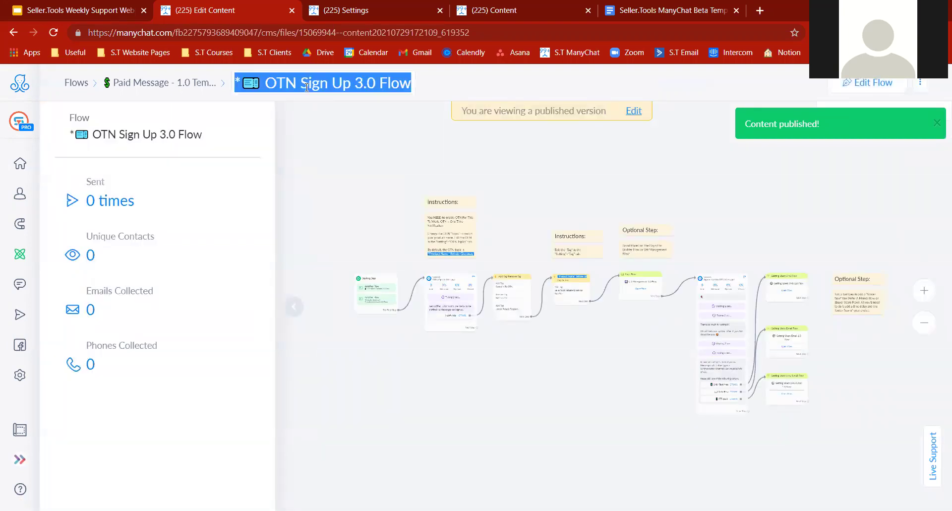
{"action": "key", "text": "Home"}
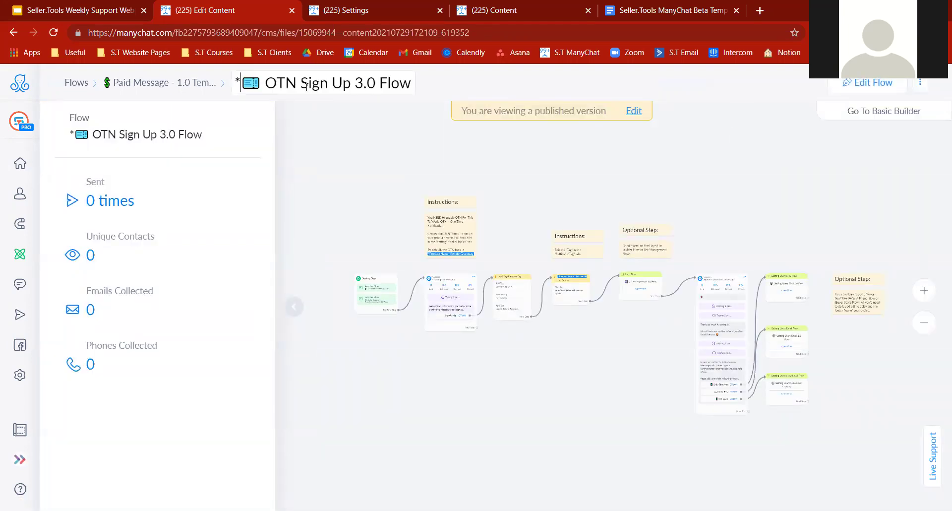
{"action": "key", "text": "BackSpace"}
{"action": "left_click", "coordinate": [357, 136]}
Return to the Paid Message - 1.0 Template folder and open the Rebate Giveaway Questions/Answers 3.0 Flow.
{"action": "left_click", "coordinate": [164, 84]}
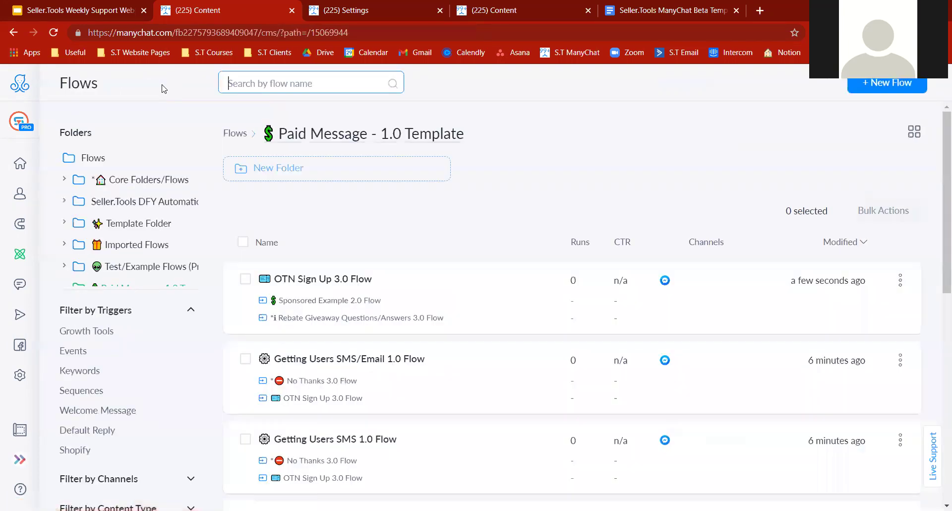
{"action": "scroll", "coordinate": [939, 183], "scroll_direction": "down", "scroll_amount": 1}
{"action": "scroll", "coordinate": [939, 183], "scroll_direction": "up", "scroll_amount": 1}
{"action": "scroll", "coordinate": [939, 183], "scroll_direction": "down", "scroll_amount": 1}
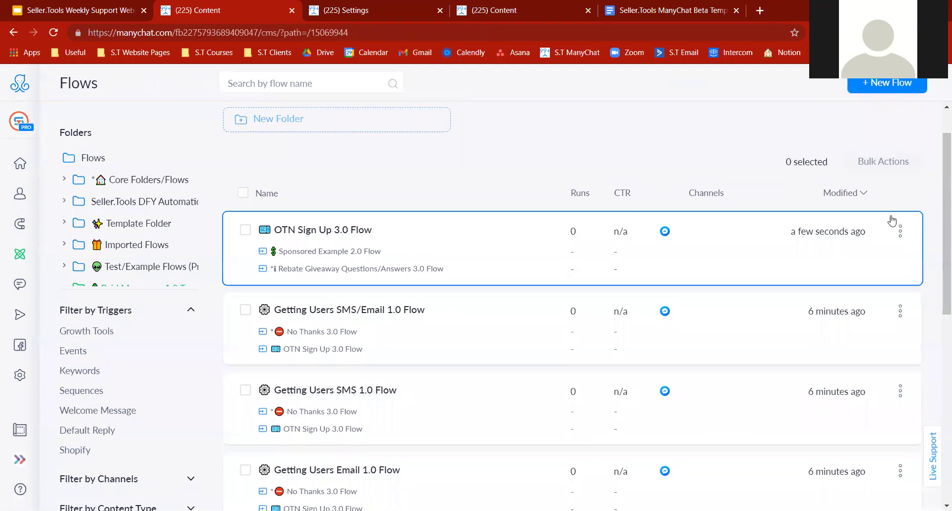
{"action": "scroll", "coordinate": [939, 179], "scroll_direction": "down", "scroll_amount": 5}
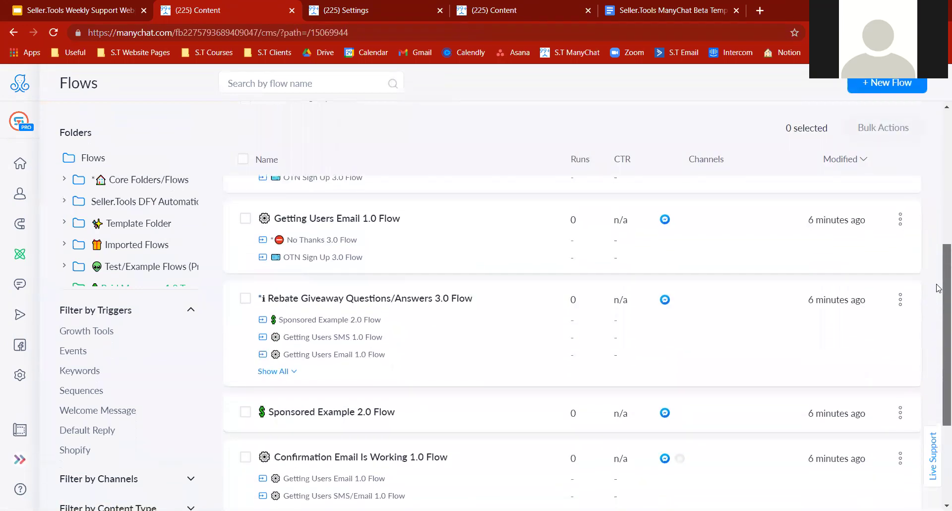
{"action": "left_click", "coordinate": [330, 323]}
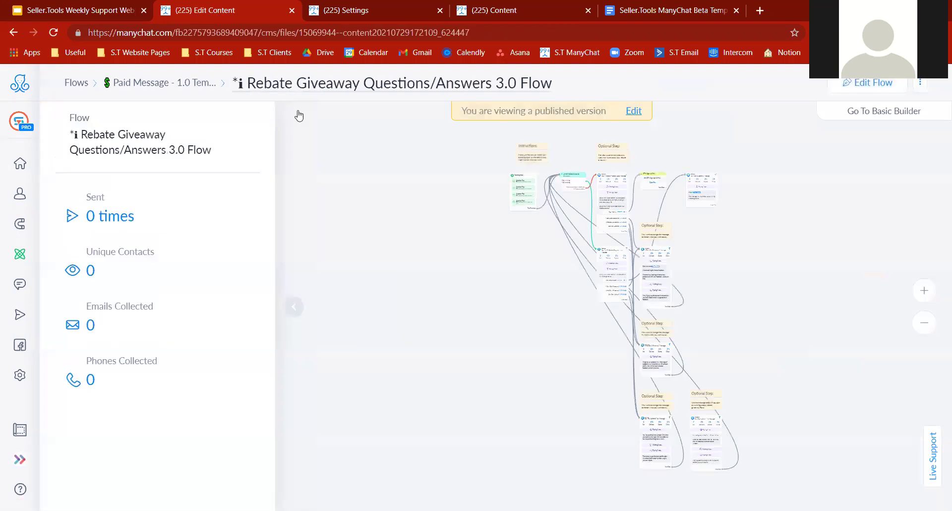
Look over the first steps and instructions of the Rebate Giveaway Questions/Answers 3.0 Flow, and open it for editing.
{"action": "left_click", "coordinate": [294, 306]}
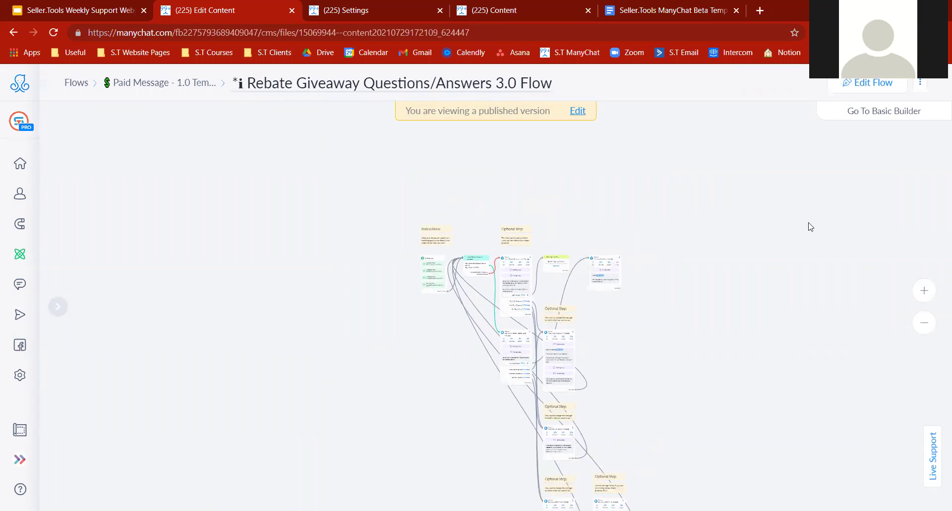
{"action": "left_click", "coordinate": [924, 292]}
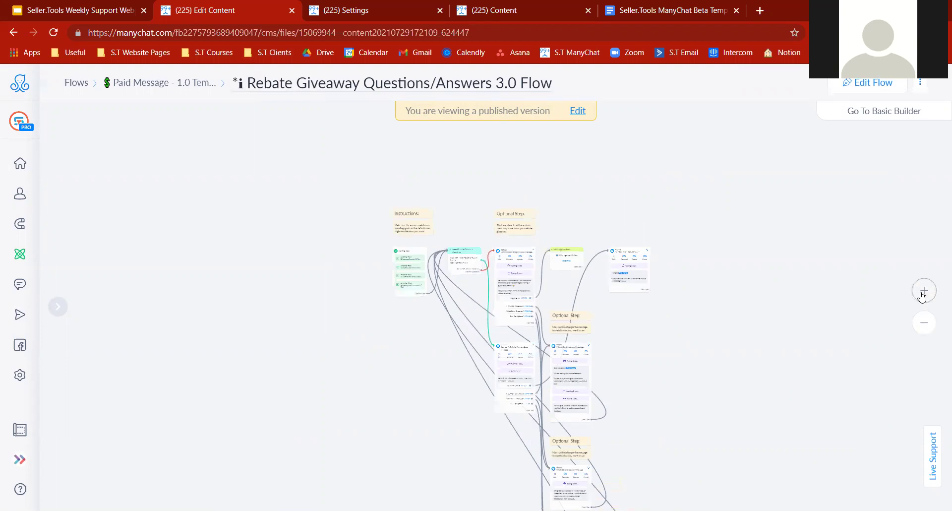
{"action": "scroll", "coordinate": [248, 347], "scroll_direction": "up", "scroll_amount": 2}
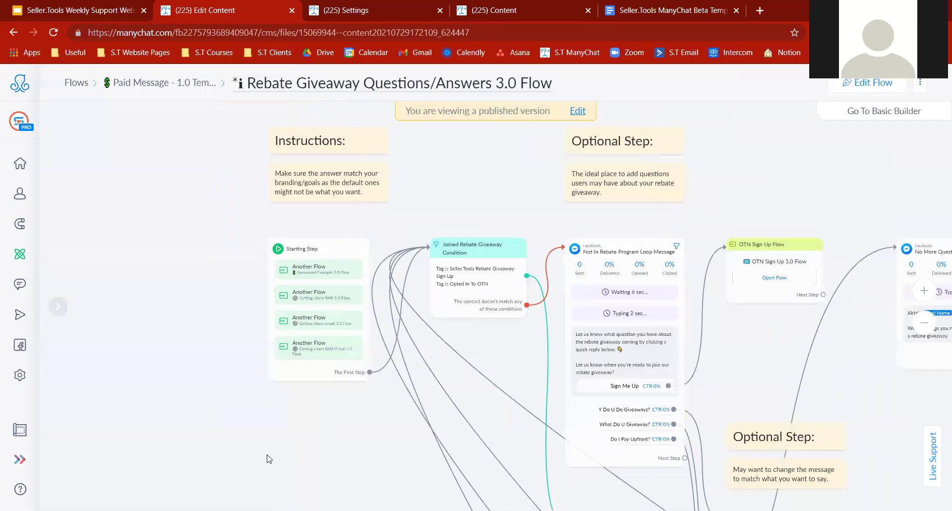
{"action": "left_click_drag", "start_coordinate": [199, 447], "coordinate": [149, 412]}
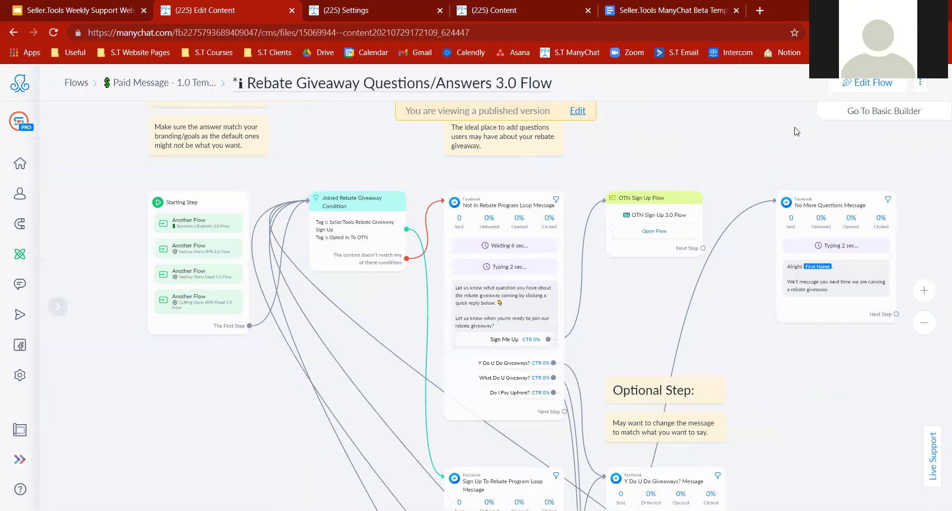
{"action": "left_click", "coordinate": [863, 84]}
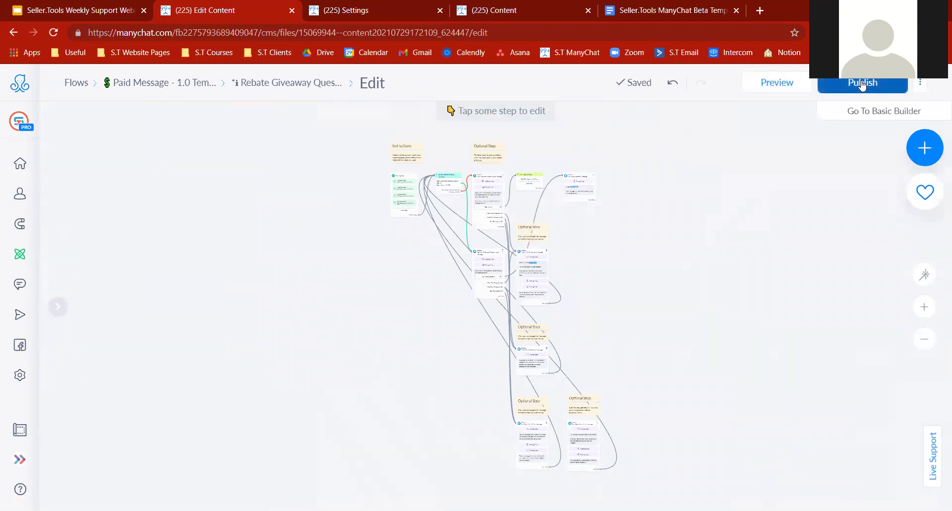
Examine the text of the optional What Do U Giveaway? Message step.
{"action": "left_click", "coordinate": [926, 306]}
{"action": "left_click", "coordinate": [926, 307]}
{"action": "left_click", "coordinate": [926, 307]}
{"action": "left_click_drag", "start_coordinate": [823, 340], "coordinate": [731, 204]}
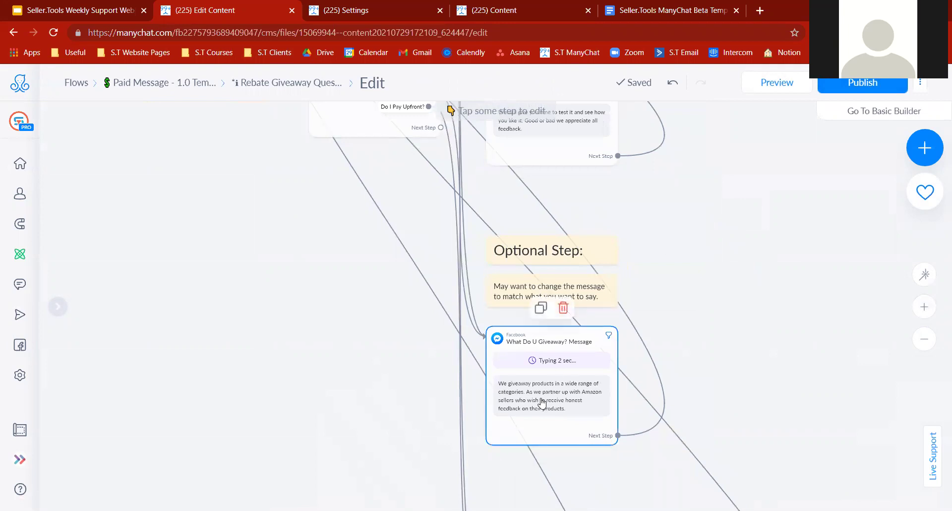
{"action": "scroll", "coordinate": [319, 236], "scroll_direction": "up", "scroll_amount": 5}
{"action": "scroll", "coordinate": [319, 236], "scroll_direction": "left", "scroll_amount": 4}
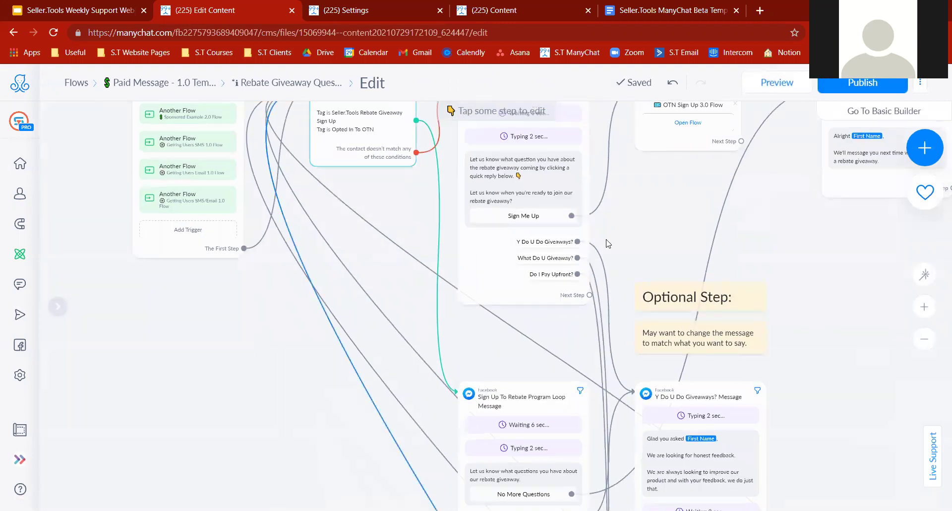
{"action": "scroll", "coordinate": [304, 263], "scroll_direction": "down", "scroll_amount": 6}
{"action": "scroll", "coordinate": [142, 210], "scroll_direction": "right", "scroll_amount": 4}
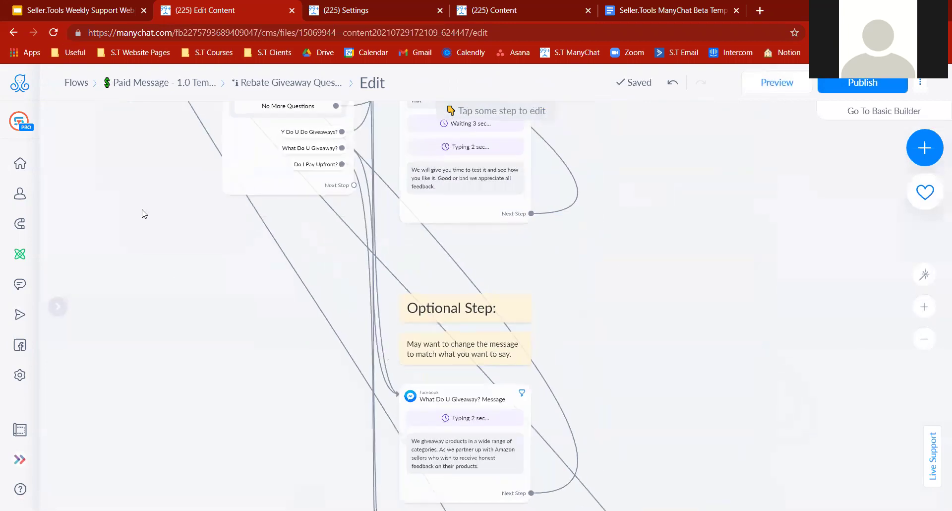
{"action": "left_click", "coordinate": [492, 449]}
{"action": "left_click", "coordinate": [161, 305]}
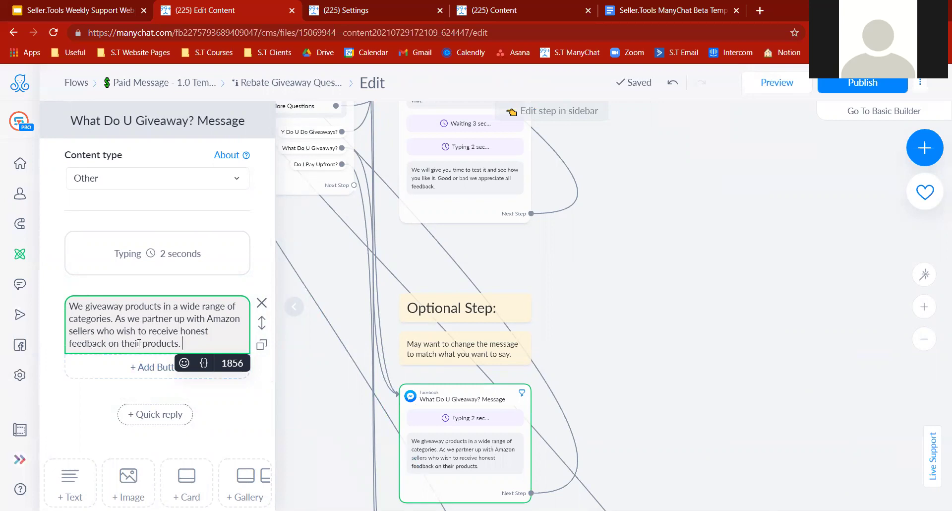
{"action": "left_click", "coordinate": [295, 306]}
{"action": "left_click", "coordinate": [640, 283]}
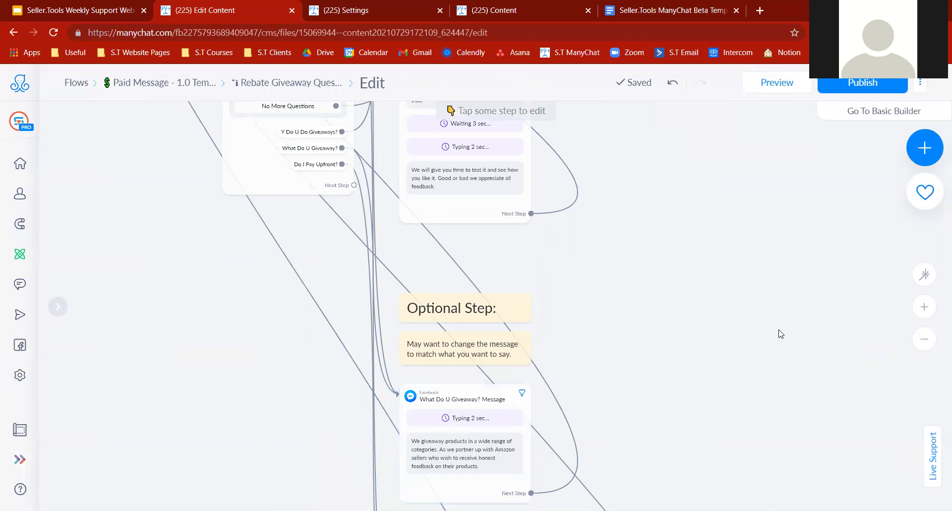
Review the texts of the Y Do U Do Giveaways? Message step and publish the Rebate Giveaway Questions/Answers 3.0 Flow.
{"action": "scroll", "coordinate": [580, 206], "scroll_direction": "down", "scroll_amount": 5}
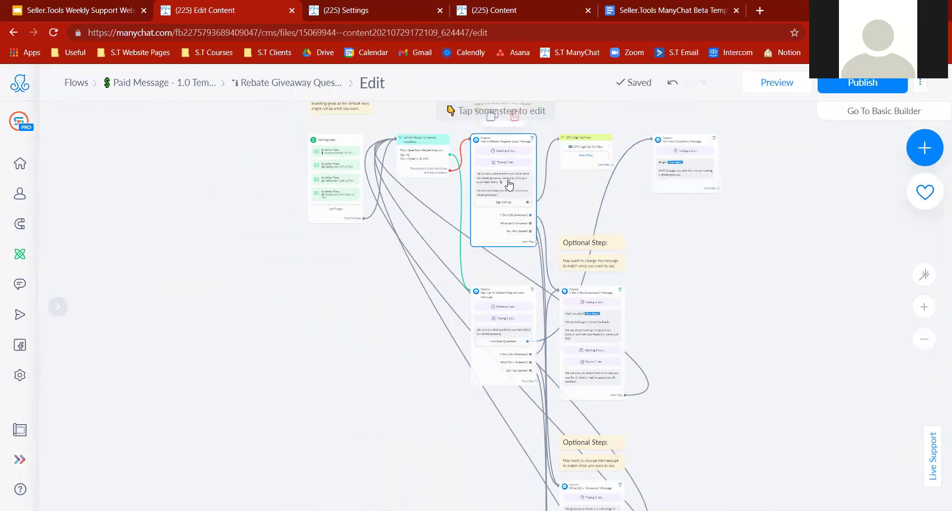
{"action": "left_click", "coordinate": [586, 324]}
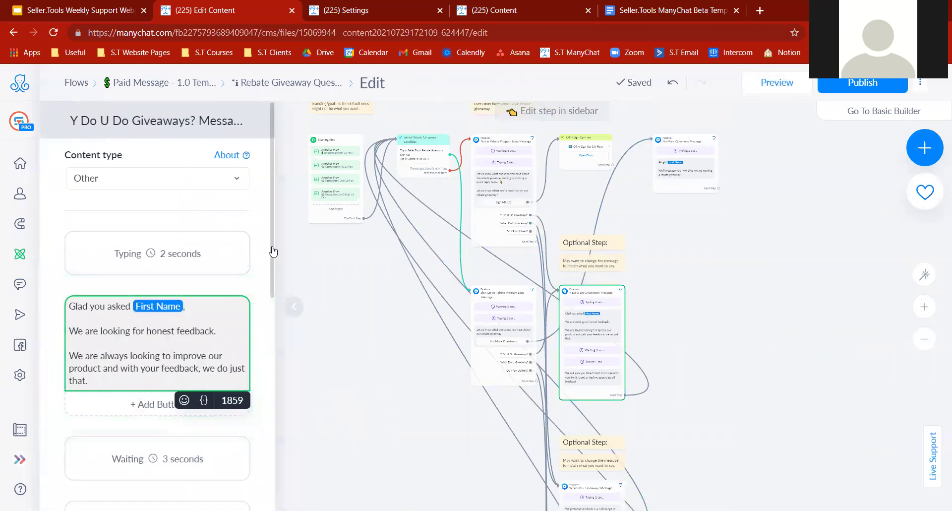
{"action": "scroll", "coordinate": [273, 251], "scroll_direction": "down", "scroll_amount": 3}
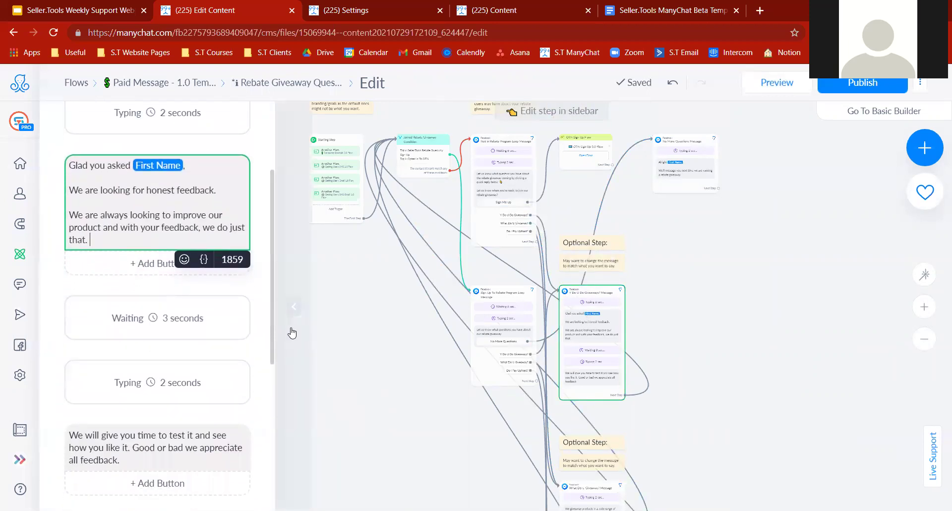
{"action": "left_click", "coordinate": [292, 332]}
{"action": "left_click_drag", "start_coordinate": [297, 429], "coordinate": [240, 464]}
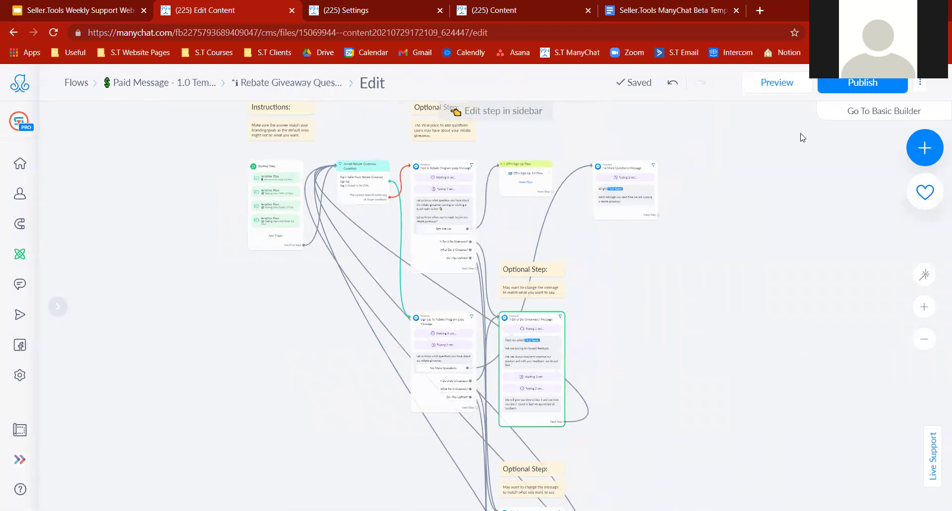
{"action": "left_click", "coordinate": [838, 85]}
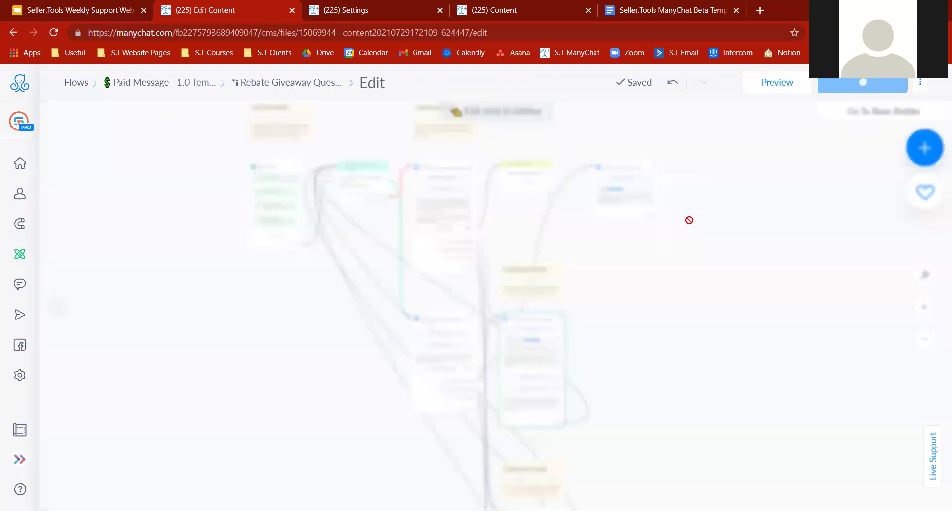
Compare the texts of the two alternative Do I Pay Upfront? message steps at the end of the flow.
{"action": "scroll", "coordinate": [590, 318], "scroll_direction": "down", "scroll_amount": 4}
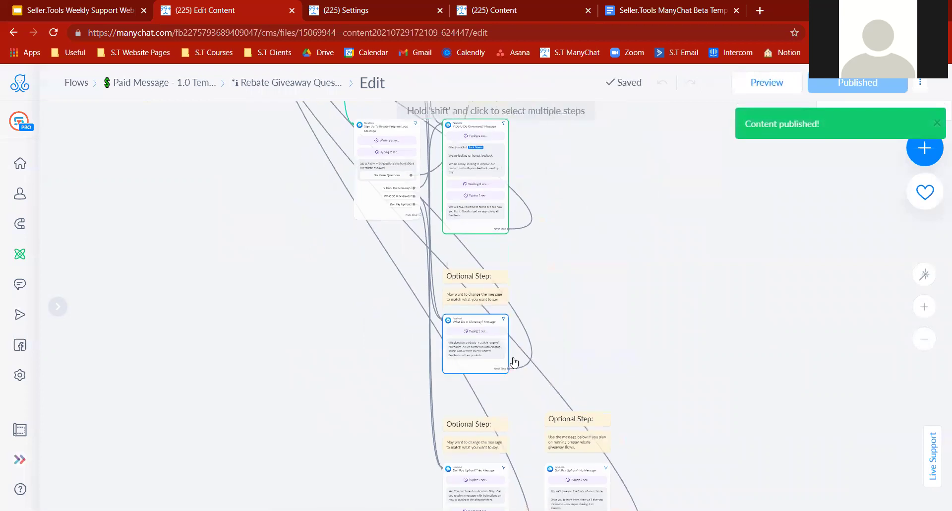
{"action": "scroll", "coordinate": [574, 302], "scroll_direction": "down", "scroll_amount": 1}
{"action": "left_click_drag", "start_coordinate": [592, 310], "coordinate": [642, 266]}
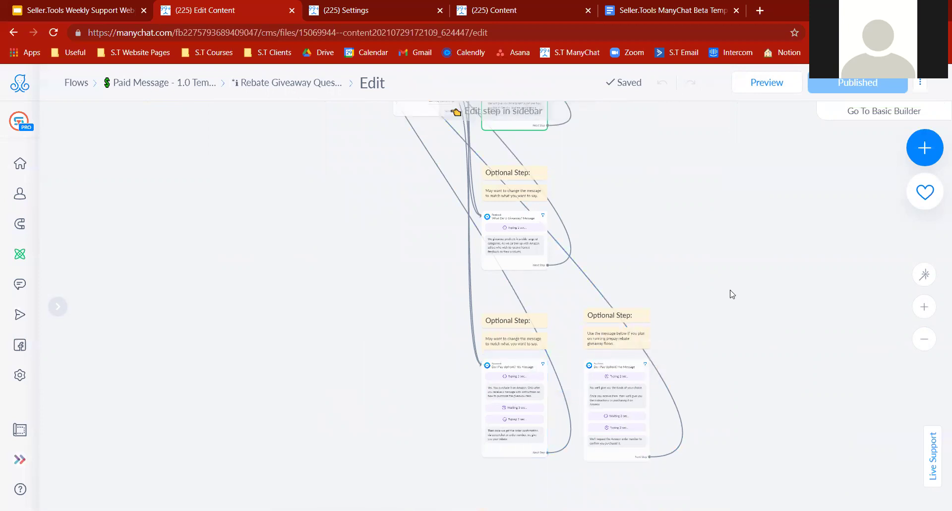
{"action": "left_click", "coordinate": [509, 407]}
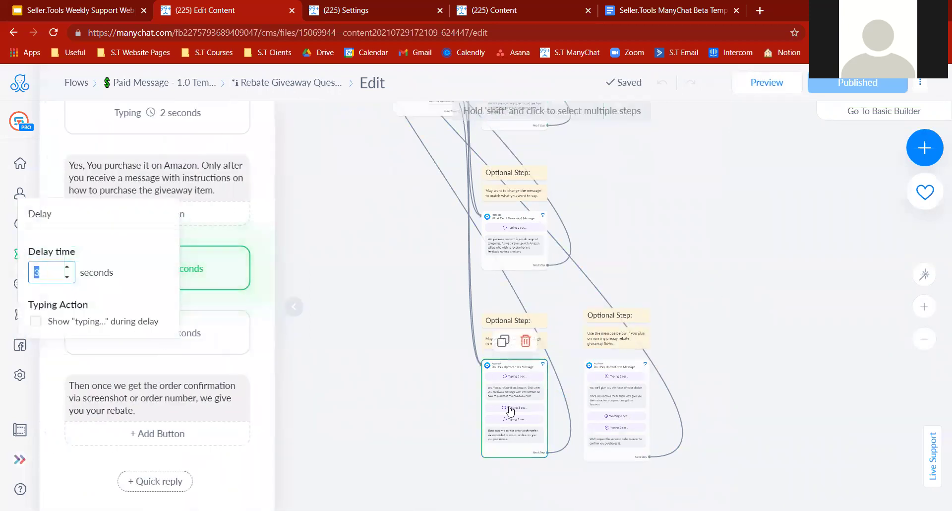
{"action": "left_click", "coordinate": [623, 397]}
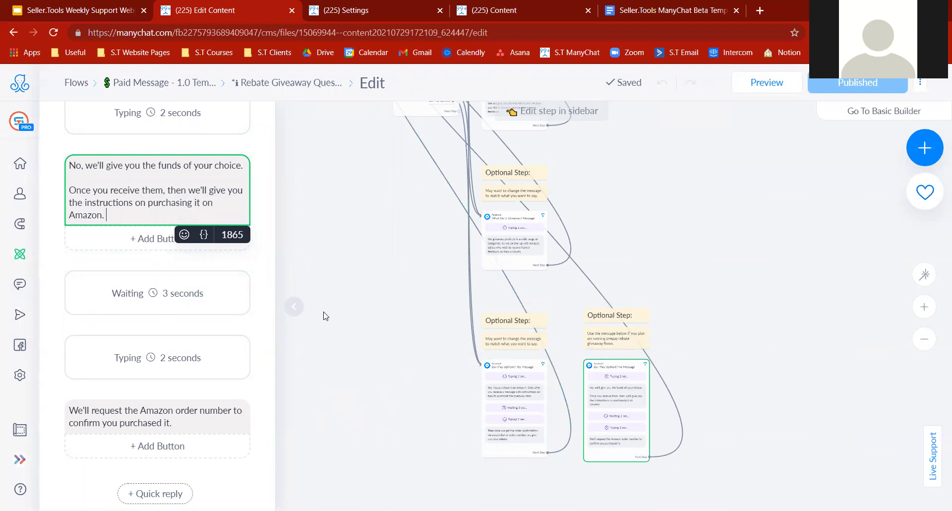
{"action": "left_click", "coordinate": [708, 311]}
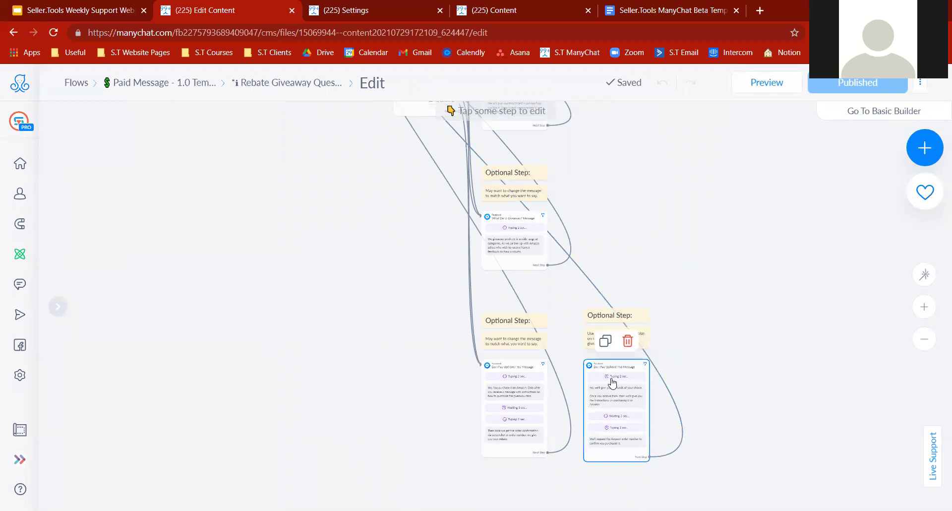
Remove the leading asterisk from the name of the Rebate Giveaway Questions/Answers 3.0 Flow.
{"action": "scroll", "coordinate": [715, 234], "scroll_direction": "up", "scroll_amount": 10}
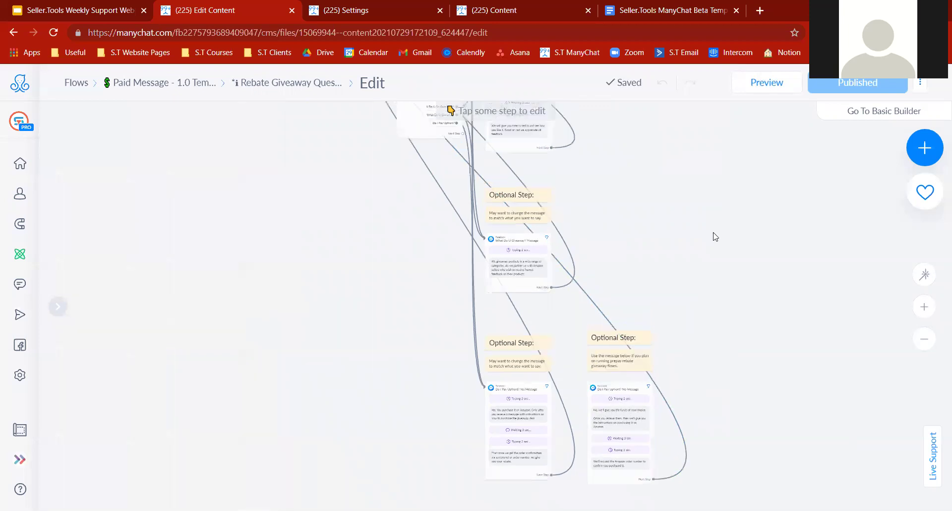
{"action": "left_click", "coordinate": [236, 85]}
{"action": "left_click", "coordinate": [274, 83]}
{"action": "key", "text": "Delete"}
{"action": "key", "text": "Return"}
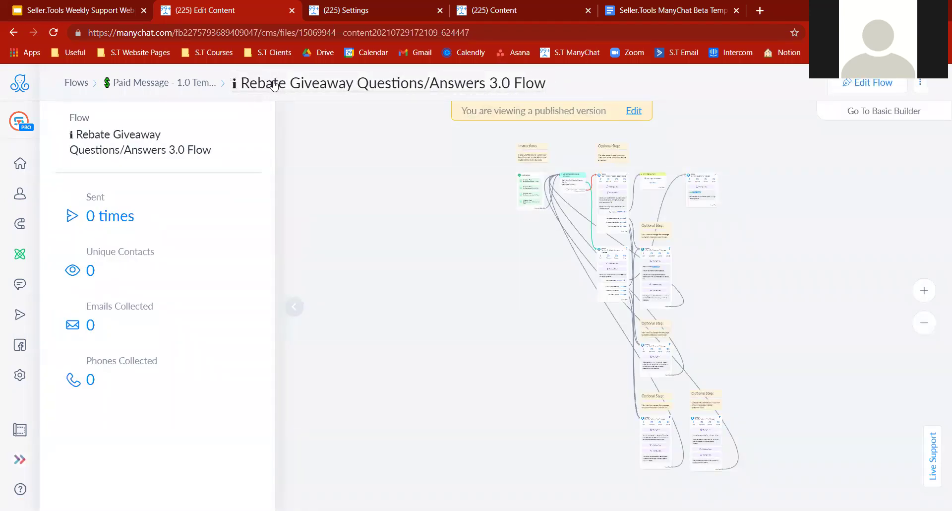
Return to the Paid Message - 1.0 Template folder and open the No Thanks 3.0 Flow for editing.
{"action": "left_click", "coordinate": [198, 83]}
{"action": "scroll", "coordinate": [938, 221], "scroll_direction": "down", "scroll_amount": 10}
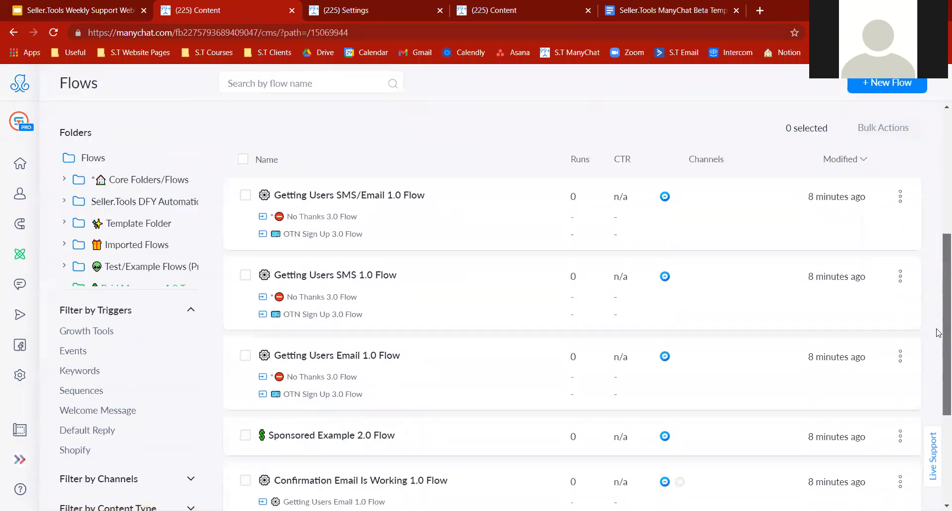
{"action": "left_click", "coordinate": [347, 389]}
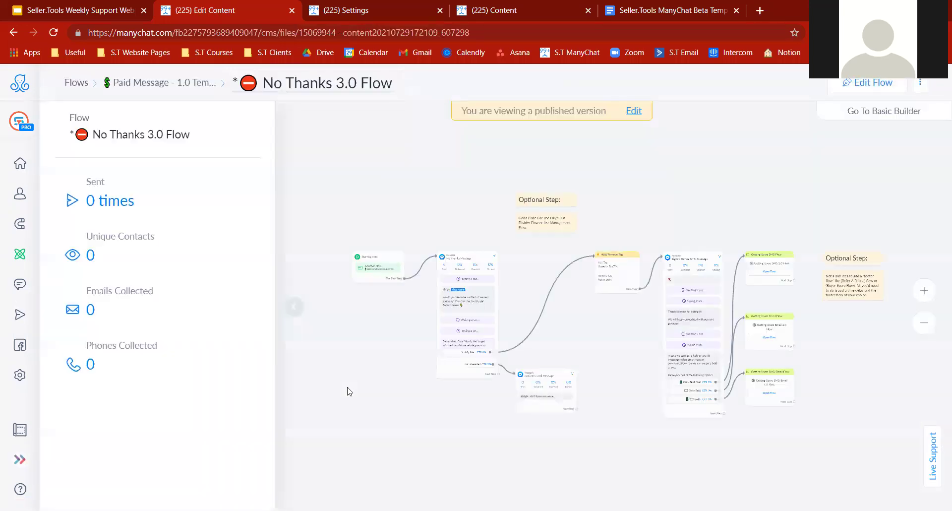
{"action": "left_click", "coordinate": [294, 307]}
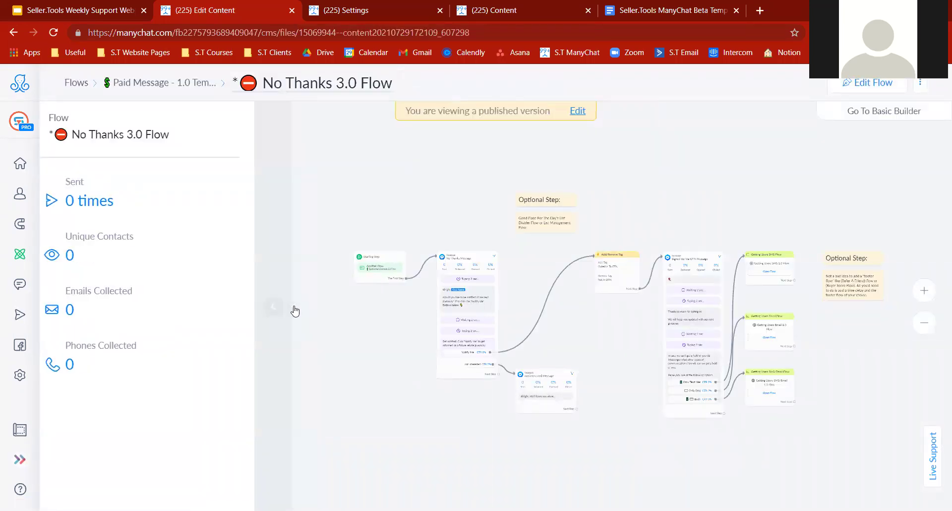
{"action": "left_click", "coordinate": [842, 83]}
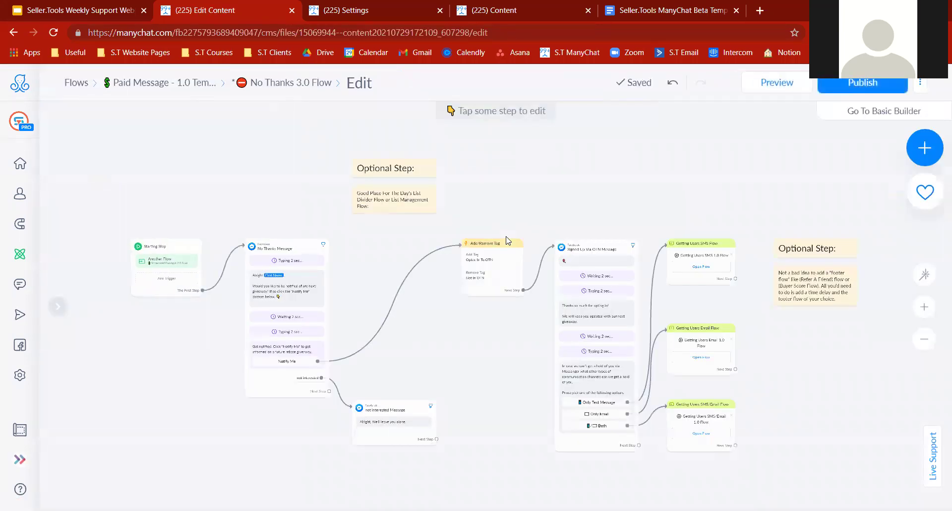
Link the Notify Me button to a new Start Flow step that runs the List Management 1.0 Flow from Core Folders/Flows.
{"action": "left_click_drag", "start_coordinate": [366, 278], "coordinate": [478, 303]}
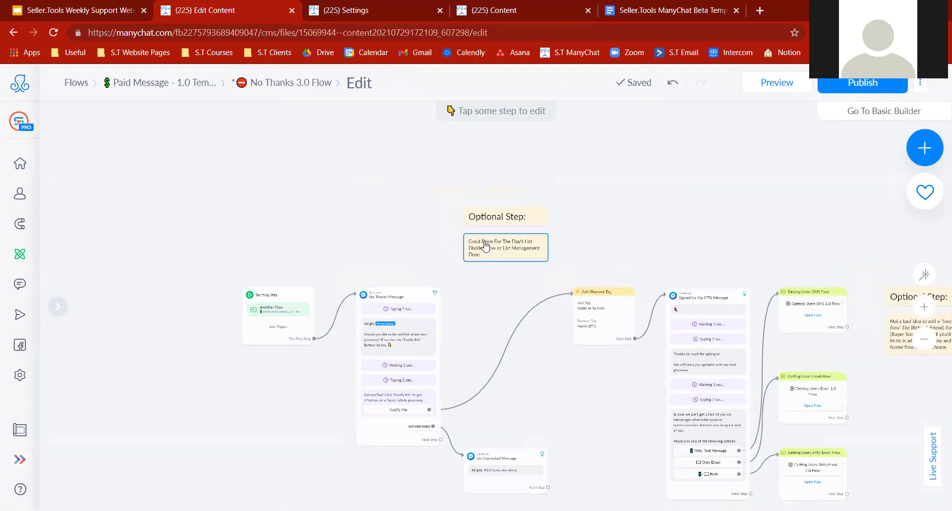
{"action": "left_click_drag", "start_coordinate": [430, 386], "coordinate": [477, 260]}
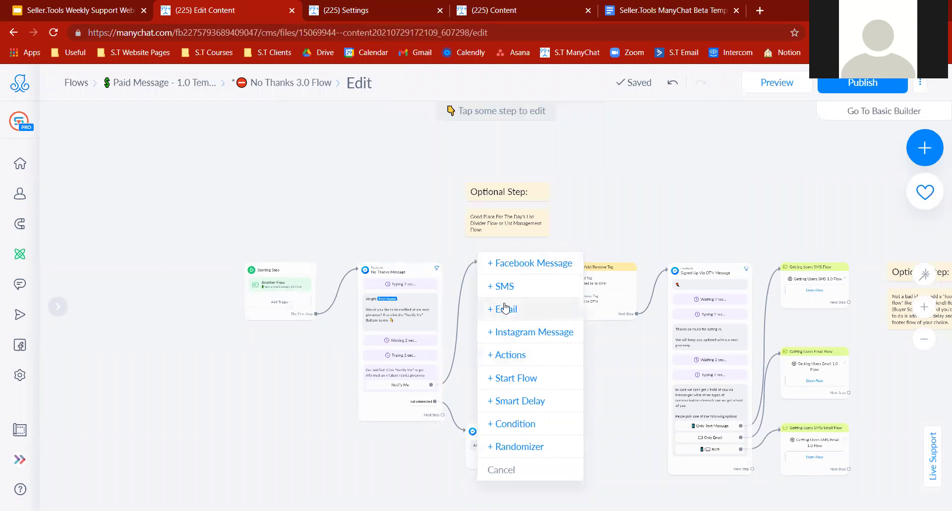
{"action": "left_click", "coordinate": [509, 380]}
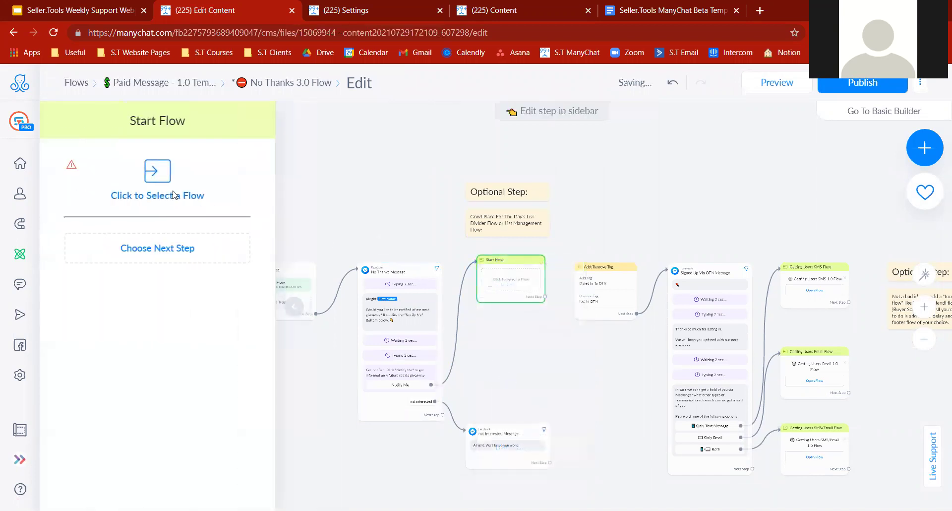
{"action": "left_click", "coordinate": [181, 135]}
{"action": "left_click", "coordinate": [331, 262]}
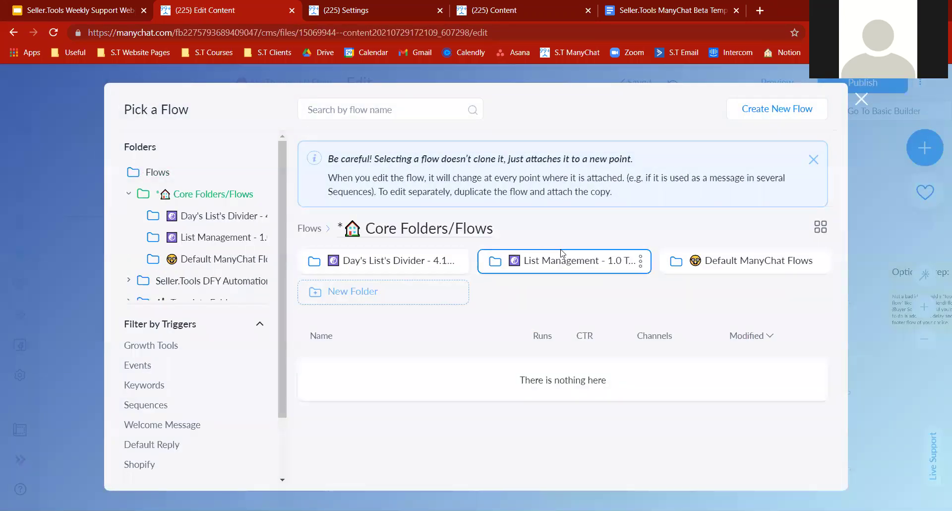
{"action": "left_click", "coordinate": [531, 263]}
{"action": "left_click", "coordinate": [645, 342]}
{"action": "left_click", "coordinate": [705, 462]}
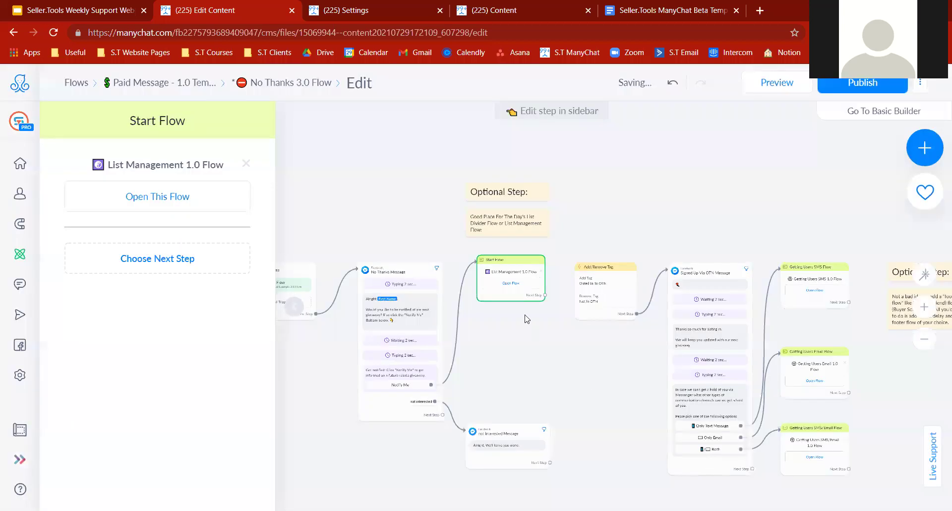
Connect the List Management start-flow step to the Add/Remove Tag step and place it beneath the optional-step note.
{"action": "left_click", "coordinate": [545, 295]}
{"action": "left_click", "coordinate": [603, 292]}
{"action": "left_click_drag", "start_coordinate": [502, 268], "coordinate": [490, 274]}
{"action": "left_click", "coordinate": [519, 345]}
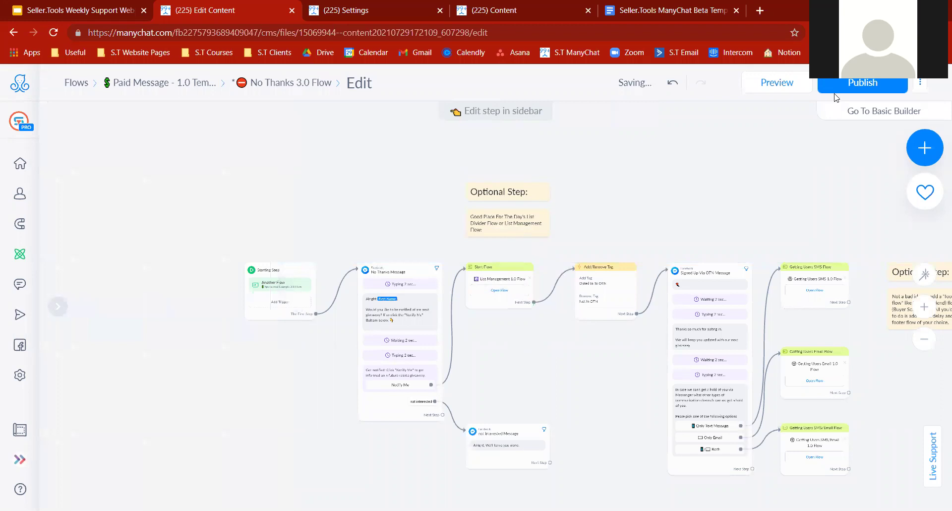
Remove the trailing blank line from the first text of the No Thanks Message and publish the No Thanks 3.0 Flow.
{"action": "scroll", "coordinate": [644, 199], "scroll_direction": "right", "scroll_amount": 5}
{"action": "left_click", "coordinate": [768, 257]}
{"action": "left_click", "coordinate": [754, 372]}
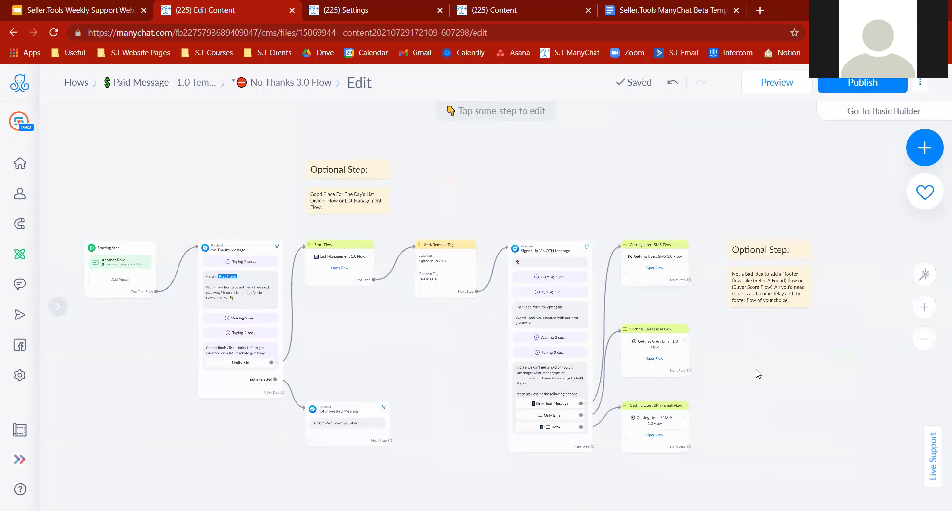
{"action": "scroll", "coordinate": [436, 398], "scroll_direction": "left", "scroll_amount": 3}
{"action": "scroll", "coordinate": [436, 398], "scroll_direction": "up", "scroll_amount": 1}
{"action": "left_click_drag", "start_coordinate": [436, 398], "coordinate": [540, 391]}
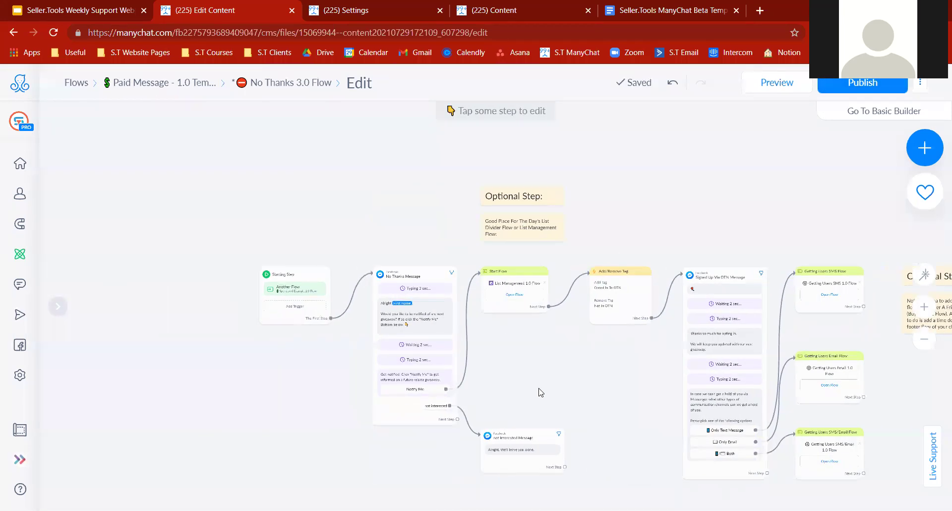
{"action": "left_click", "coordinate": [419, 334]}
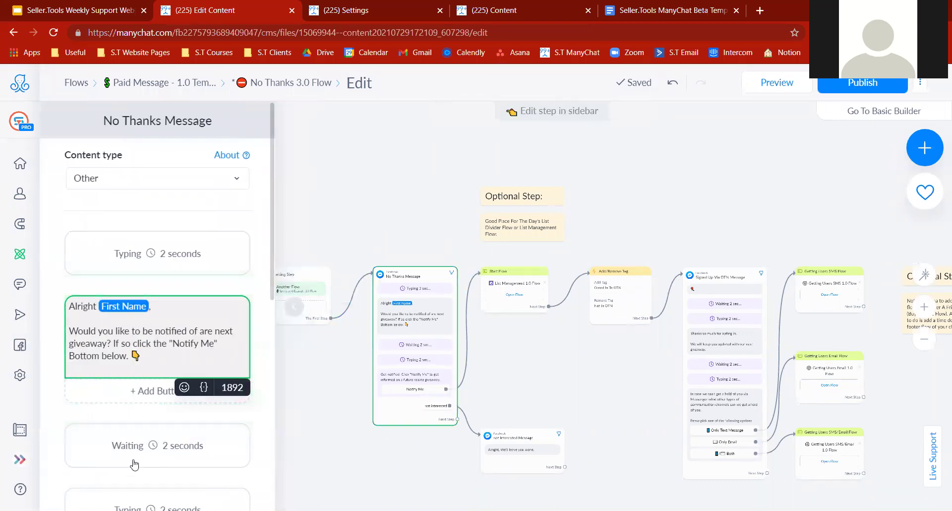
{"action": "key", "text": "BackSpace"}
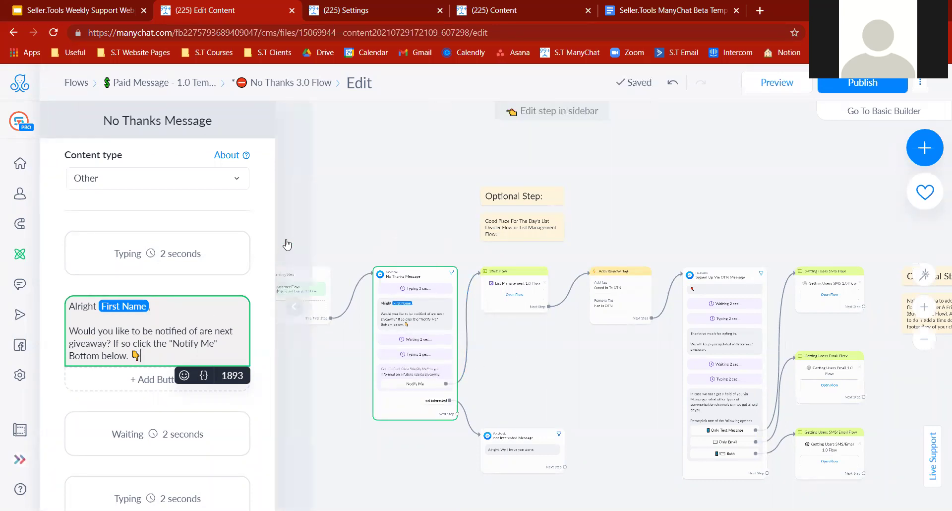
{"action": "scroll", "coordinate": [270, 219], "scroll_direction": "down", "scroll_amount": 4}
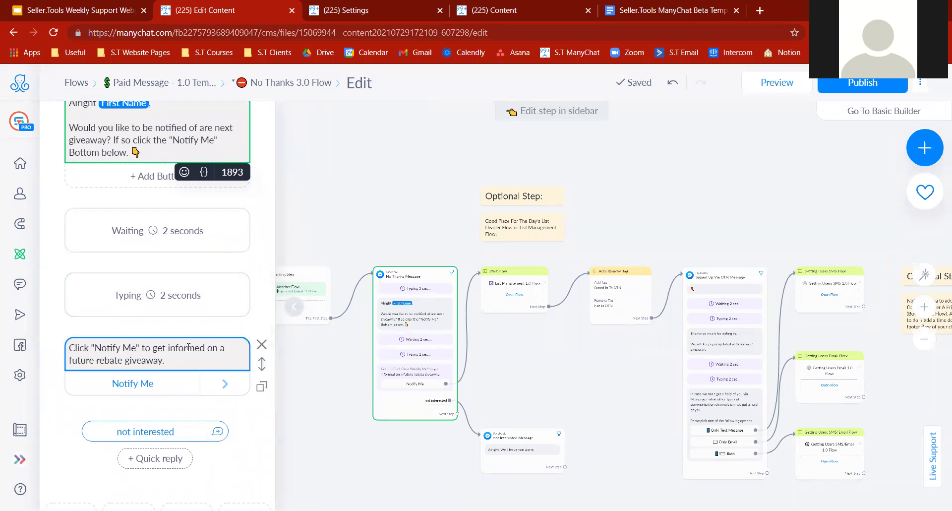
{"action": "left_click", "coordinate": [294, 307]}
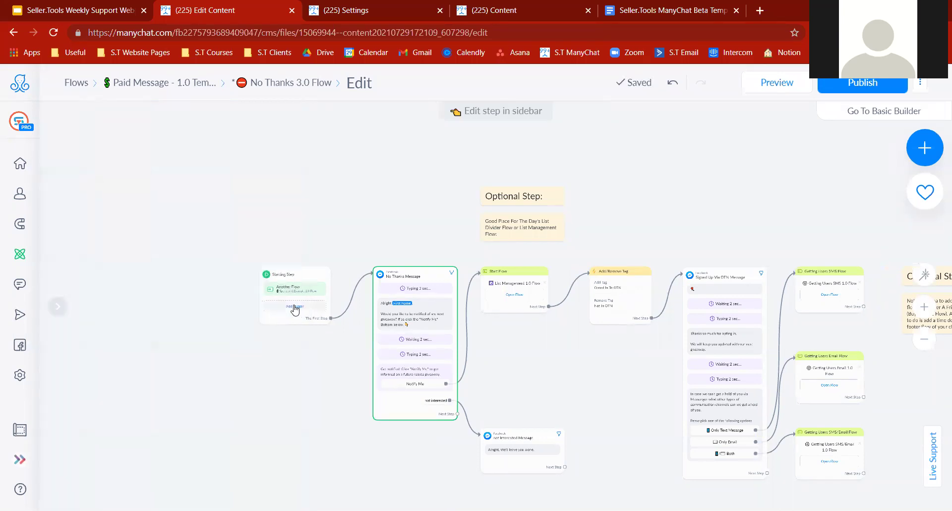
{"action": "left_click", "coordinate": [863, 83]}
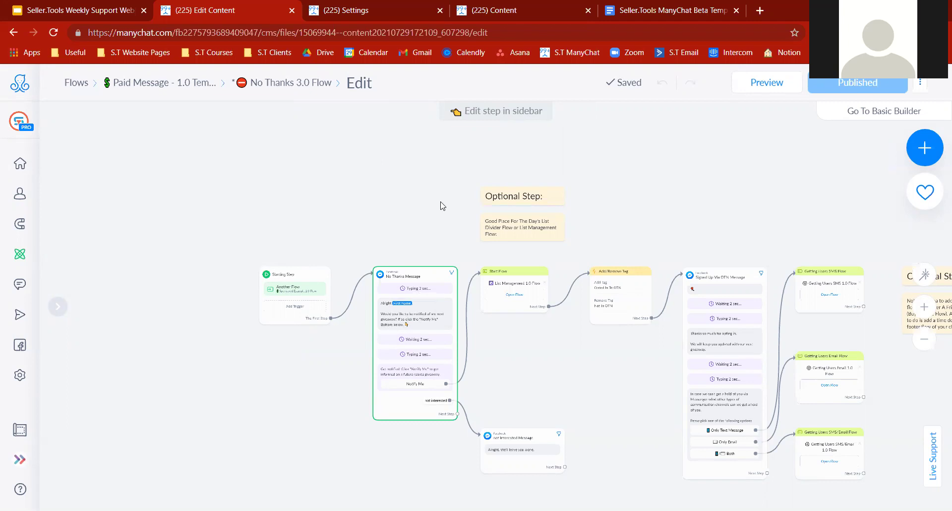
{"action": "left_click_drag", "start_coordinate": [446, 236], "coordinate": [402, 238]}
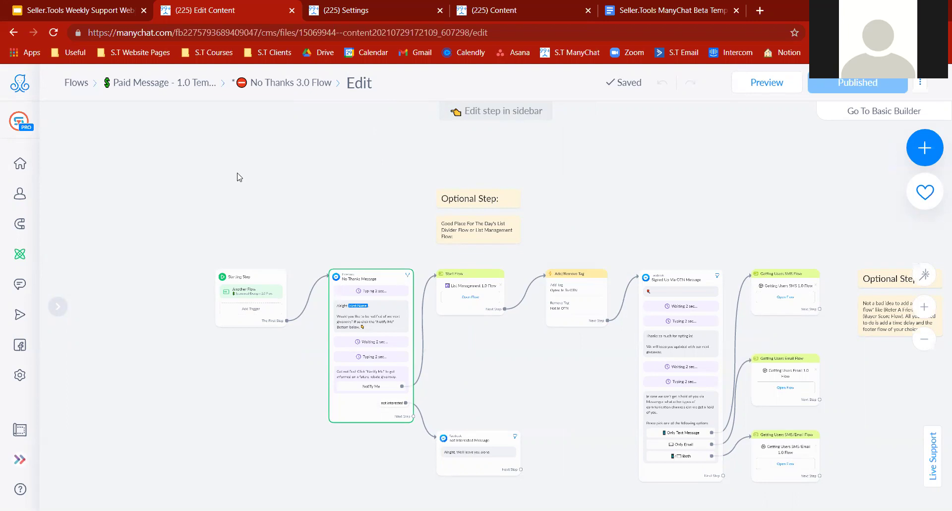
Remove the leading asterisk from the No Thanks 3.0 Flow's name and return to the Paid Message - 1.0 Template folder.
{"action": "left_click", "coordinate": [273, 84]}
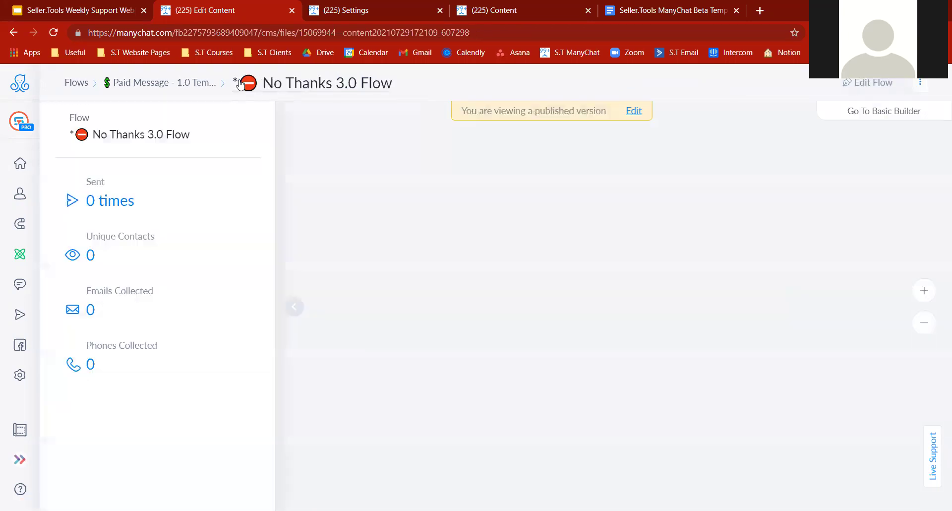
{"action": "triple_click", "coordinate": [320, 79]}
{"action": "key", "text": "Return"}
{"action": "left_click", "coordinate": [164, 83]}
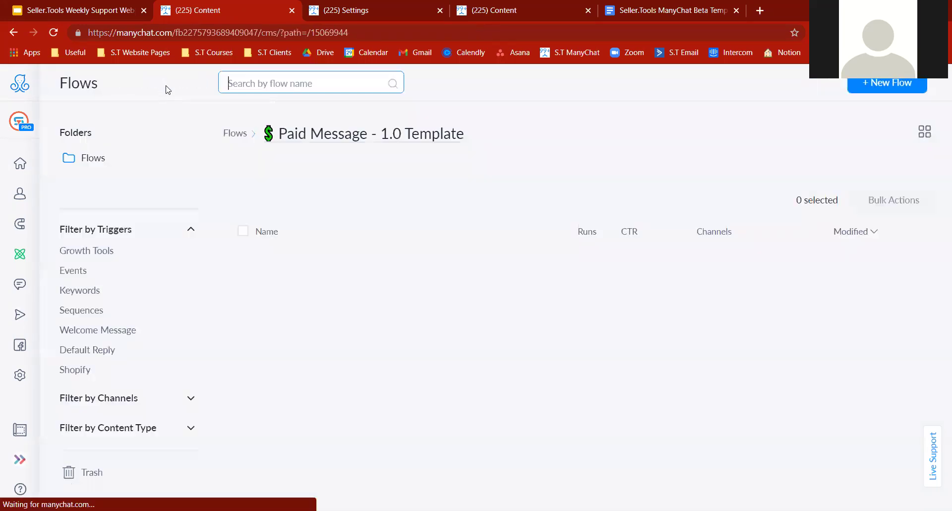
Open the OTN Sign Up 3.0 Flow from the folder and examine its sequence from the opt-in message to the contact-collection flows.
{"action": "scroll", "coordinate": [939, 208], "scroll_direction": "down", "scroll_amount": 10}
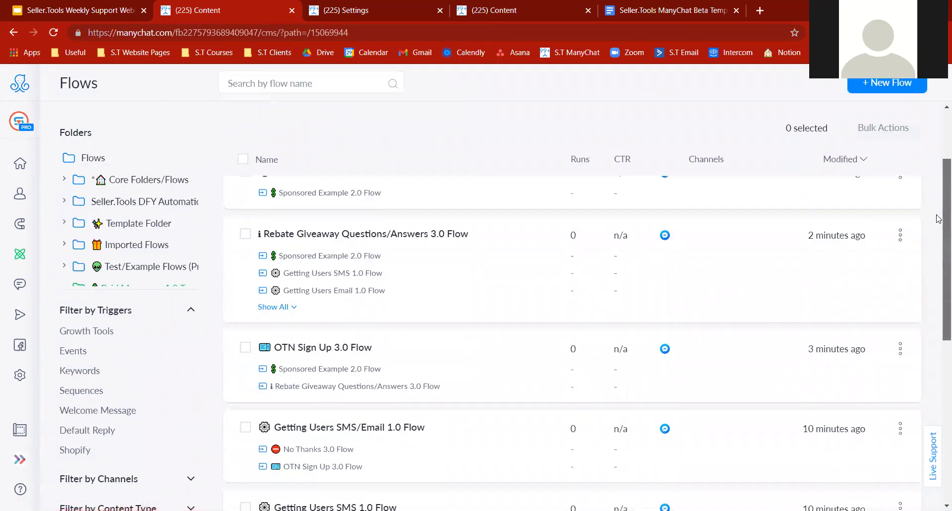
{"action": "scroll", "coordinate": [939, 392], "scroll_direction": "up", "scroll_amount": 10}
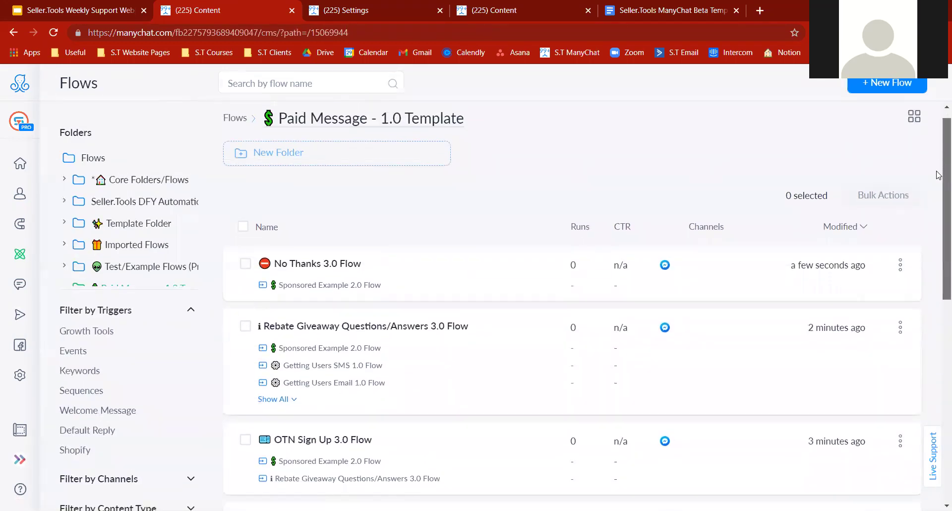
{"action": "scroll", "coordinate": [939, 176], "scroll_direction": "down", "scroll_amount": 1}
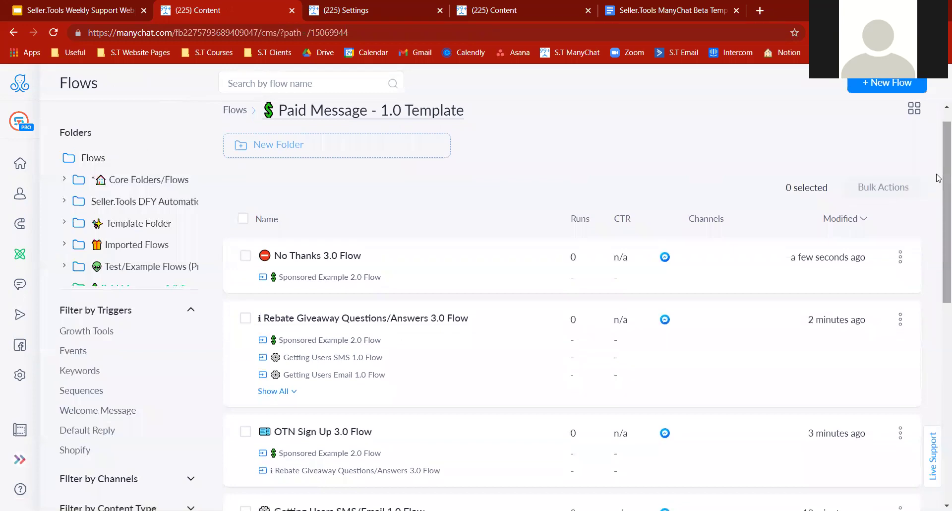
{"action": "scroll", "coordinate": [939, 209], "scroll_direction": "down", "scroll_amount": 3}
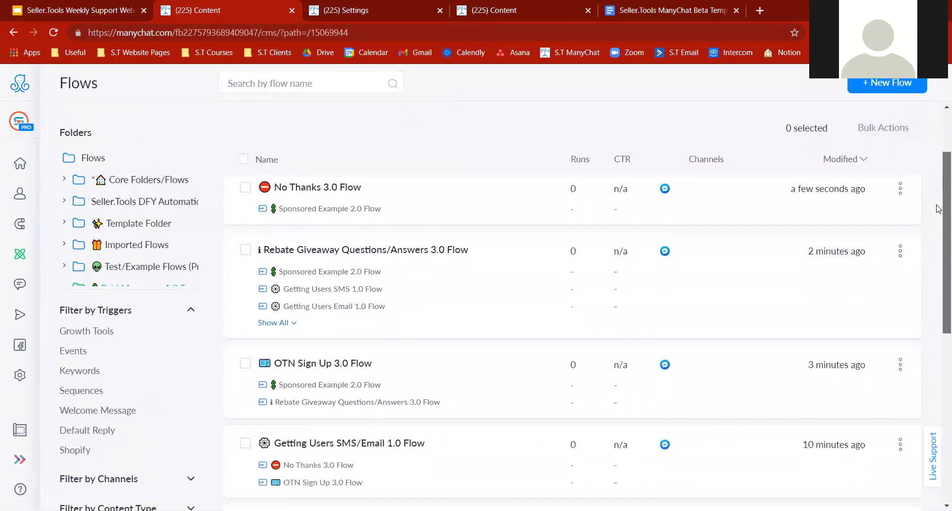
{"action": "scroll", "coordinate": [938, 253], "scroll_direction": "up", "scroll_amount": 3}
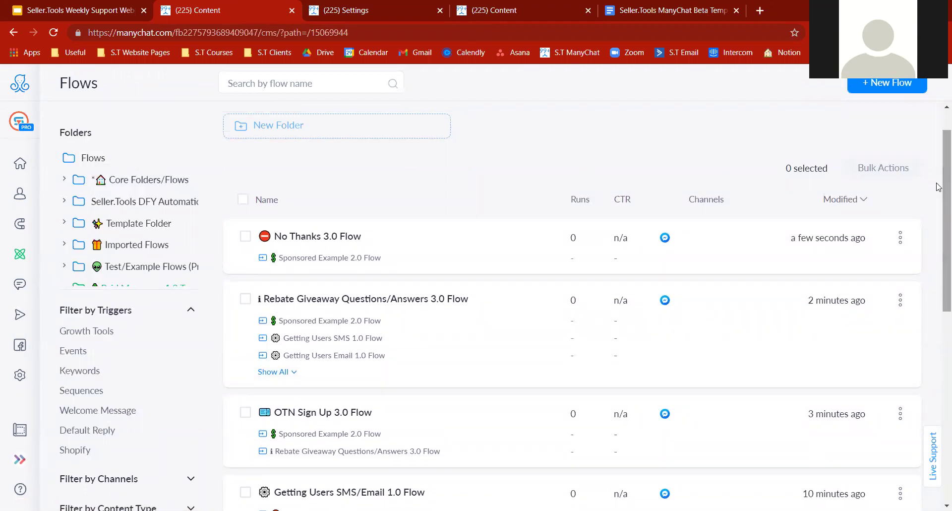
{"action": "left_click", "coordinate": [466, 415]}
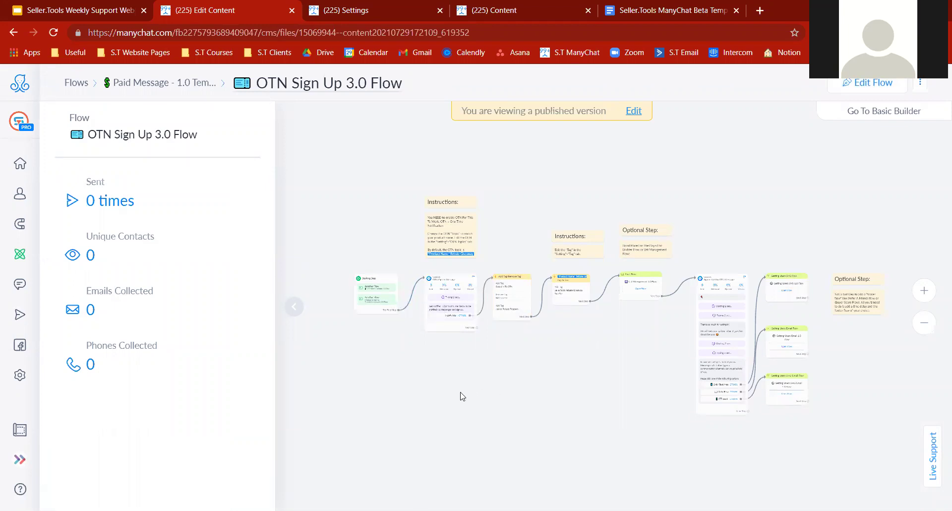
{"action": "scroll", "coordinate": [450, 333], "scroll_direction": "down", "scroll_amount": 3}
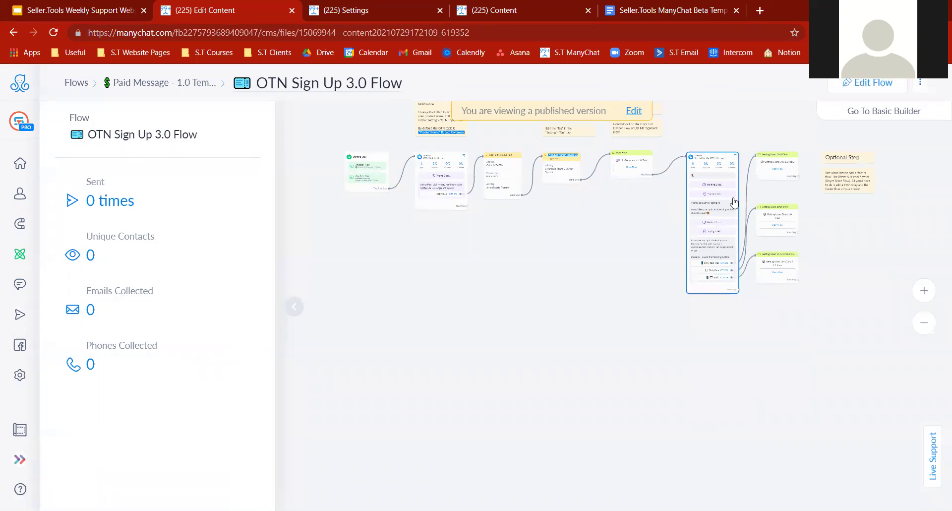
{"action": "left_click_drag", "start_coordinate": [621, 300], "coordinate": [512, 386]}
{"action": "left_click", "coordinate": [294, 307]}
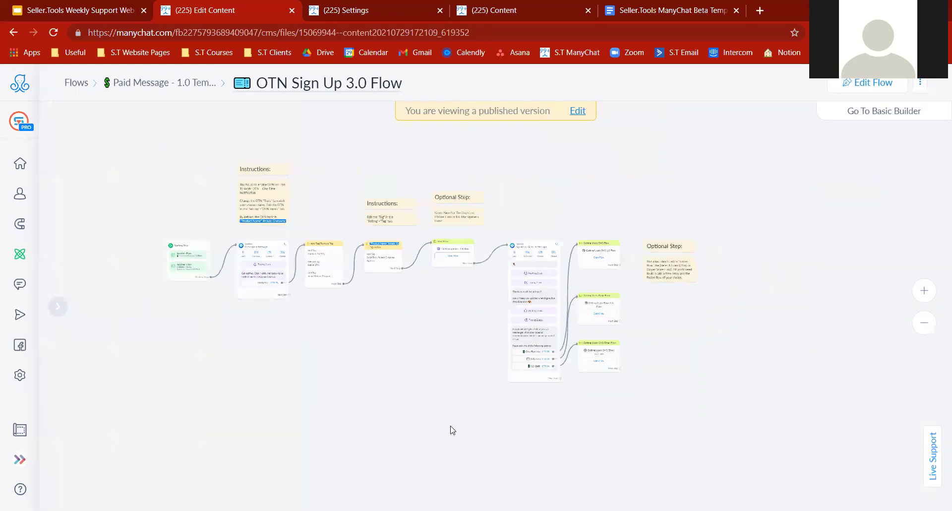
{"action": "left_click", "coordinate": [928, 293]}
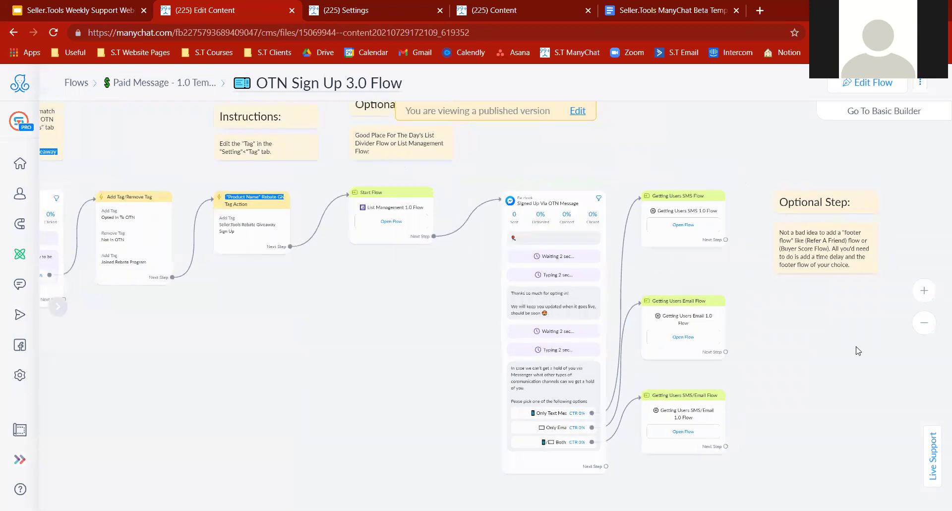
{"action": "left_click_drag", "start_coordinate": [248, 372], "coordinate": [485, 395]}
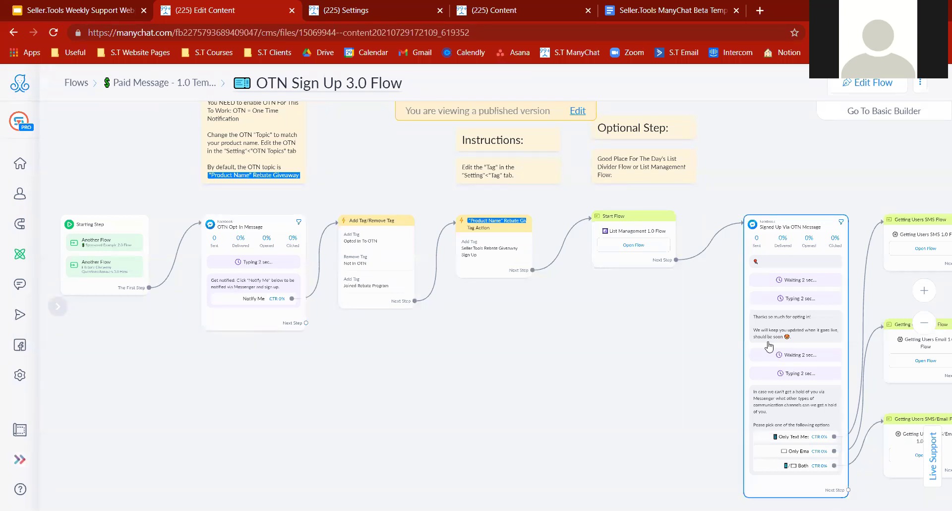
{"action": "left_click_drag", "start_coordinate": [697, 379], "coordinate": [660, 330]}
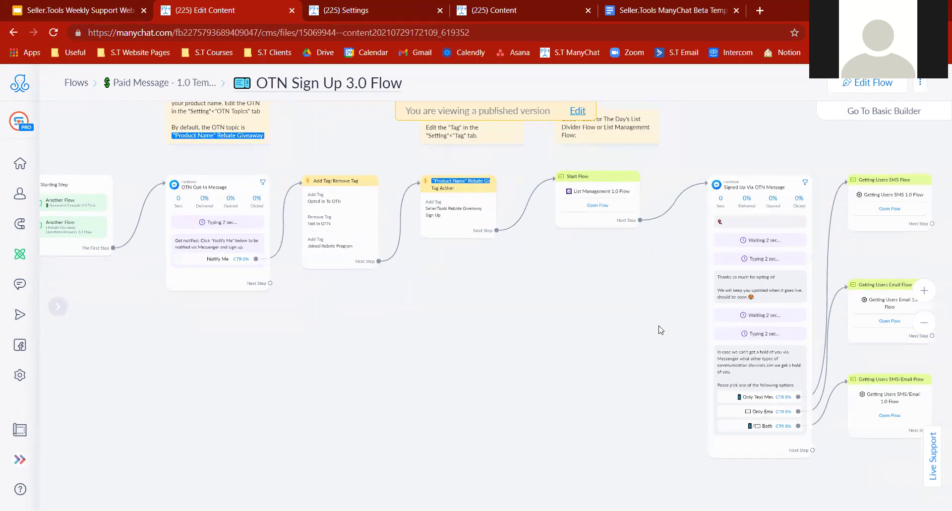
{"action": "left_click", "coordinate": [159, 82]}
{"action": "left_click_drag", "start_coordinate": [938, 198], "coordinate": [939, 328]}
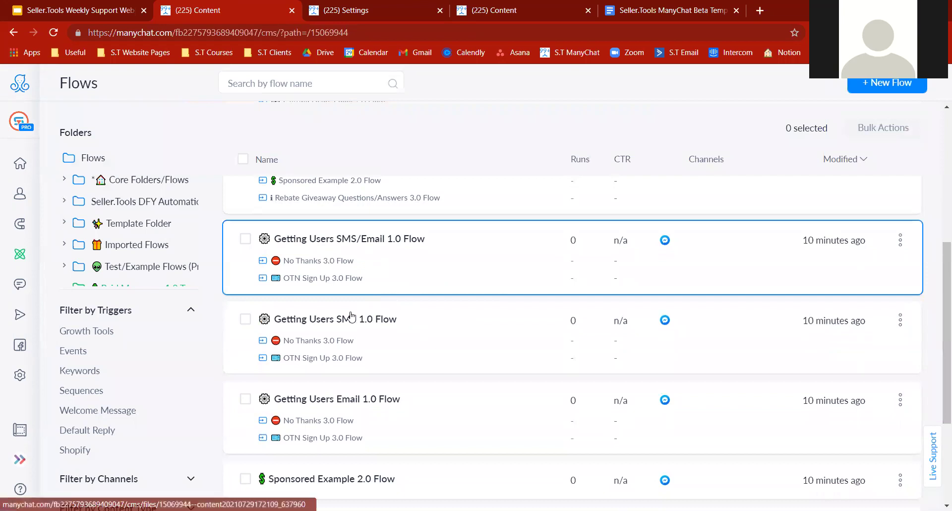
{"action": "left_click_drag", "start_coordinate": [941, 327], "coordinate": [942, 328]}
{"action": "left_click", "coordinate": [316, 252]}
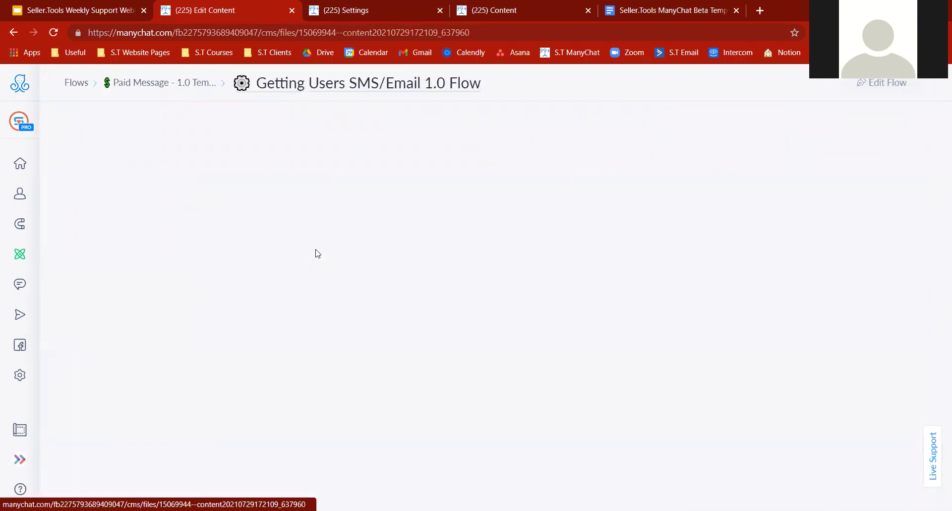
{"action": "left_click", "coordinate": [183, 79]}
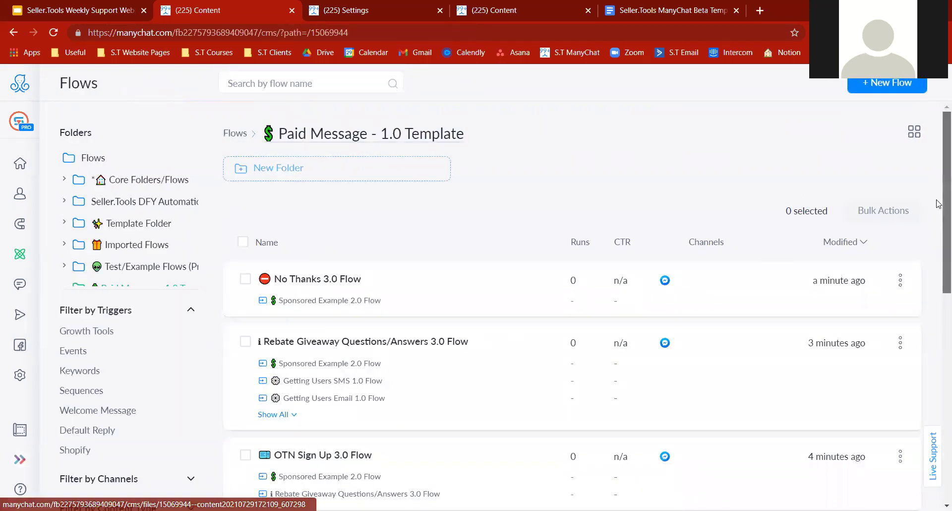
Reopen the OTN Sign Up 3.0 Flow and examine the Signed Up Via OTN Message's text, email and both options with their linked flows.
{"action": "left_click", "coordinate": [315, 438]}
{"action": "left_click_drag", "start_coordinate": [687, 426], "coordinate": [494, 456]}
{"action": "left_click", "coordinate": [295, 306]}
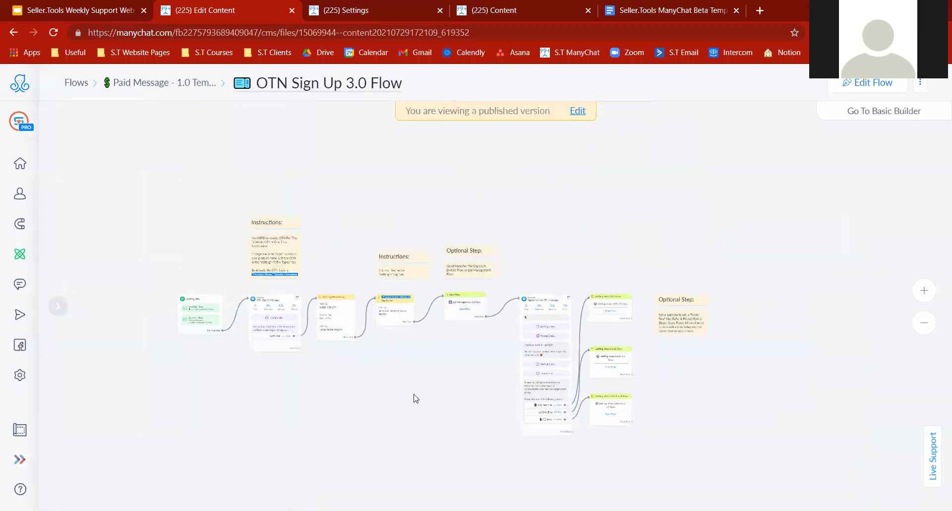
{"action": "left_click", "coordinate": [918, 289]}
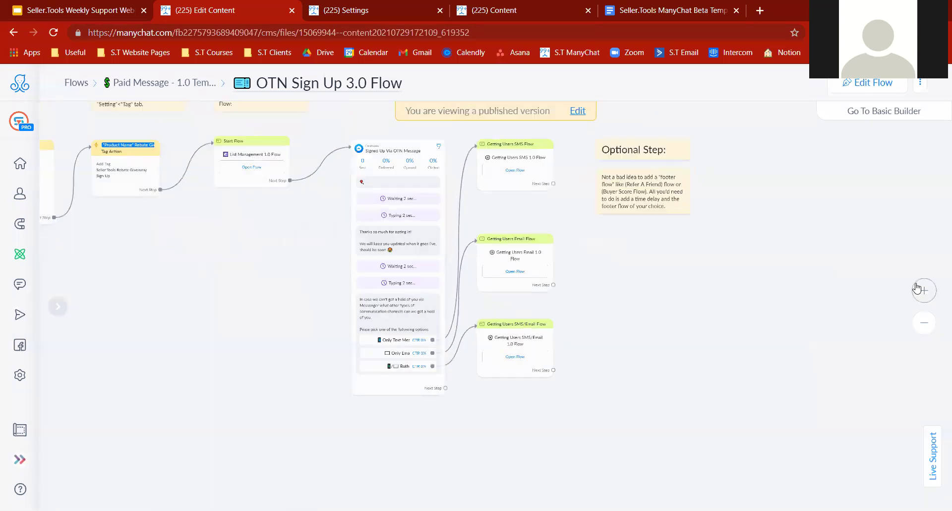
{"action": "left_click", "coordinate": [919, 290]}
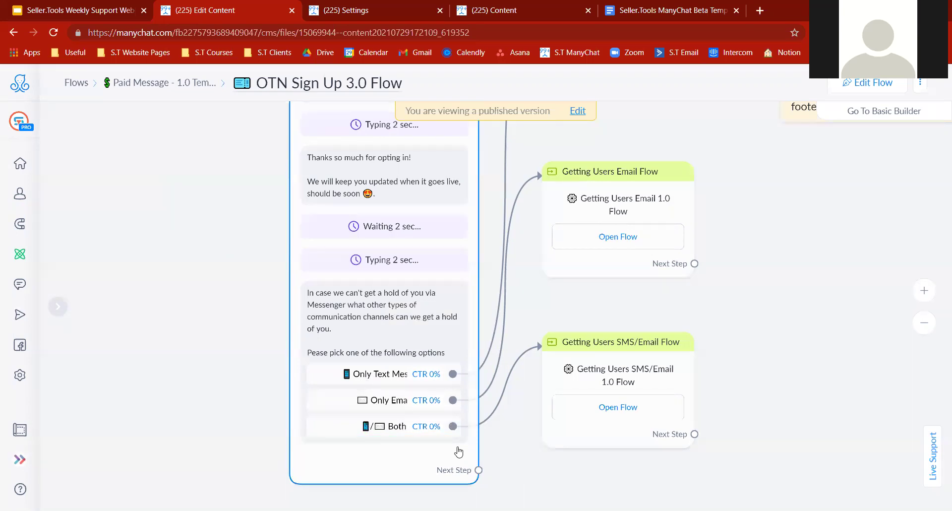
{"action": "left_click", "coordinate": [926, 328]}
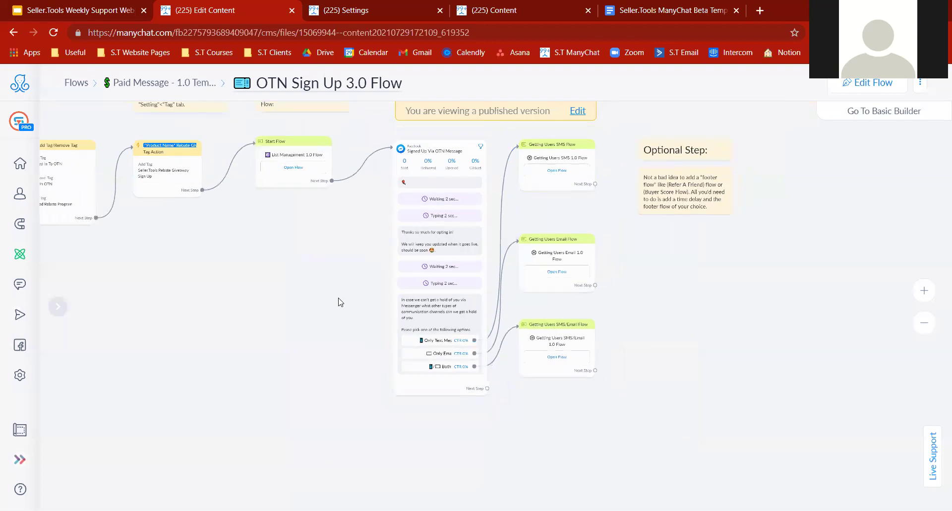
{"action": "left_click_drag", "start_coordinate": [315, 299], "coordinate": [368, 312]}
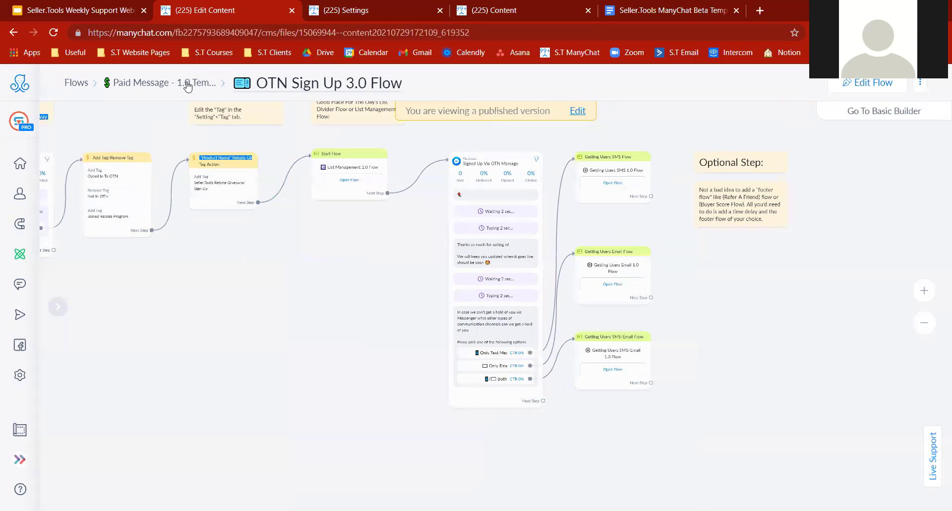
{"action": "left_click_drag", "start_coordinate": [180, 336], "coordinate": [272, 323]}
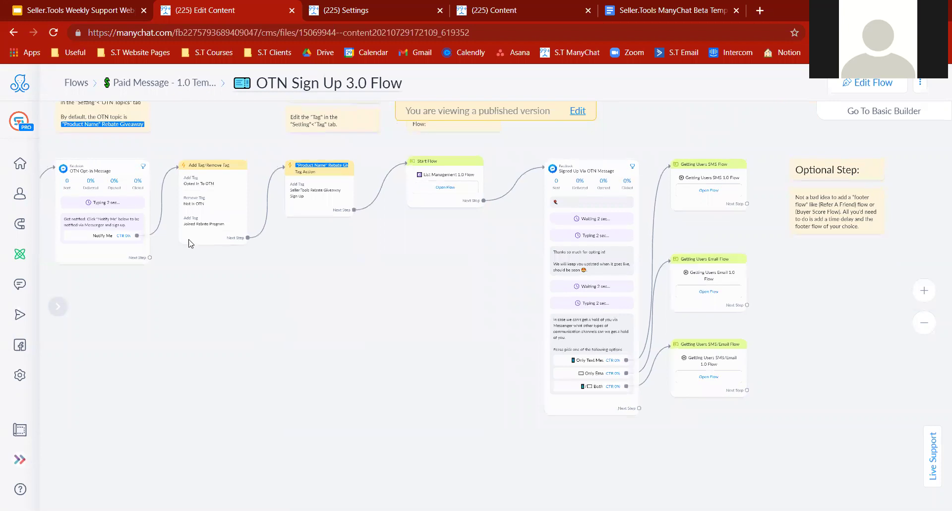
Return to the Paid Message - 1.0 Template folder and open the Getting Users SMS/Email 1.0 Flow with the canvas at full width.
{"action": "left_click", "coordinate": [169, 83]}
{"action": "scroll", "coordinate": [939, 308], "scroll_direction": "down", "scroll_amount": 7}
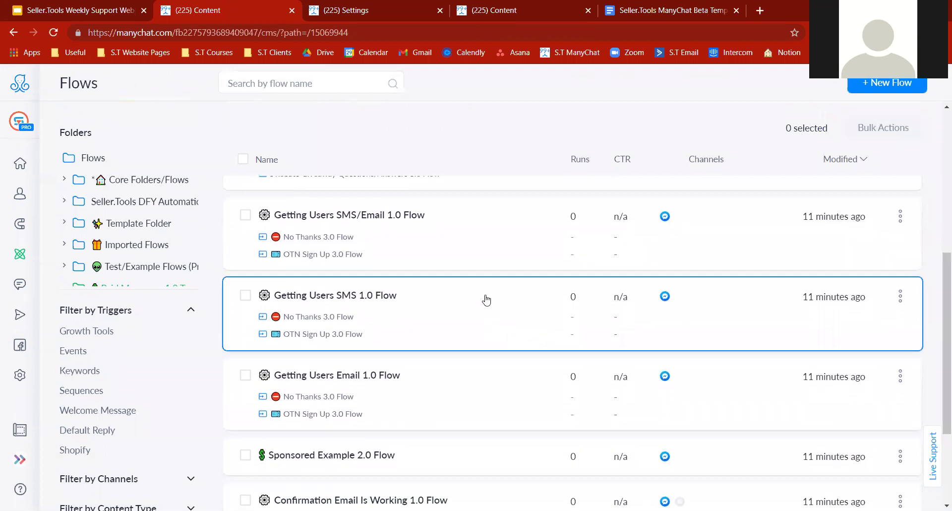
{"action": "left_click", "coordinate": [620, 254]}
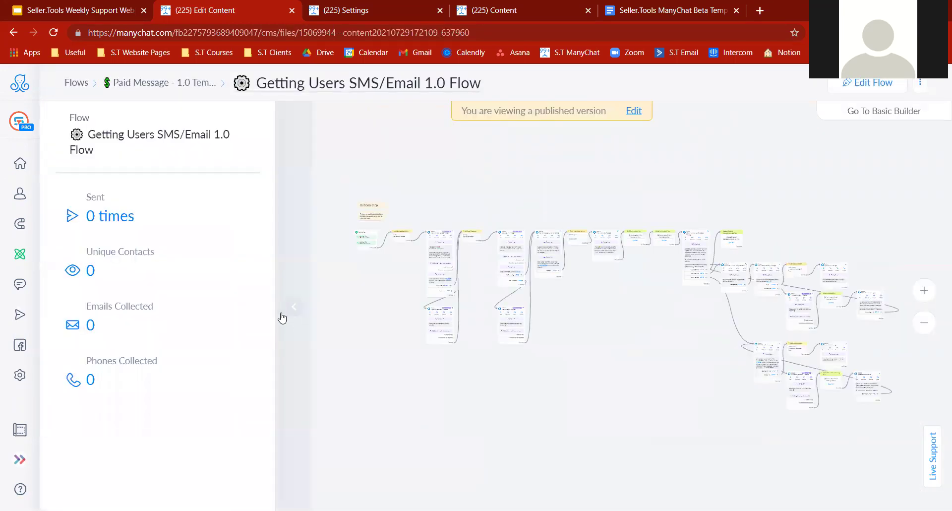
{"action": "left_click", "coordinate": [314, 268]}
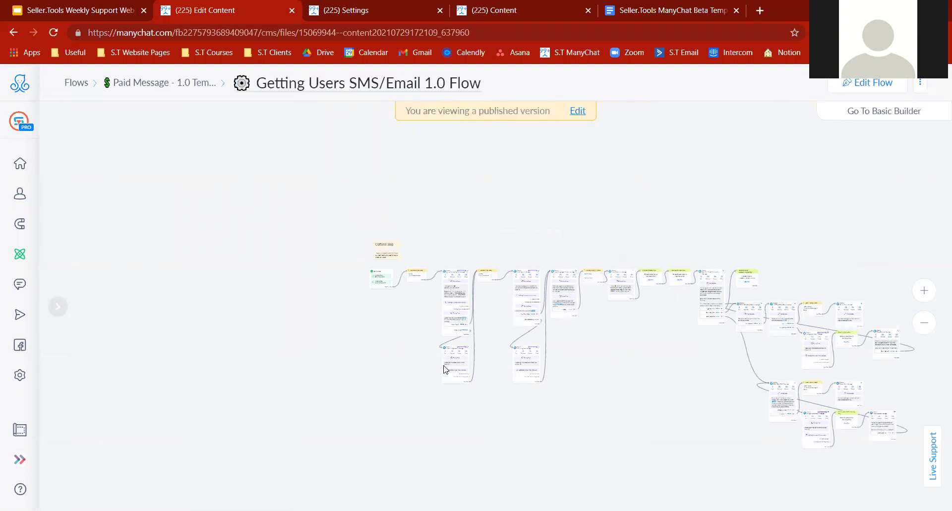
Examine the phone number and email sign-up messages and their wrong-entry replies in the Getting Users SMS/Email 1.0 Flow.
{"action": "left_click", "coordinate": [925, 290]}
{"action": "scroll", "coordinate": [663, 263], "scroll_direction": "up", "scroll_amount": 1}
{"action": "scroll", "coordinate": [512, 277], "scroll_direction": "up", "scroll_amount": 1}
{"action": "scroll", "coordinate": [580, 300], "scroll_direction": "up", "scroll_amount": 1}
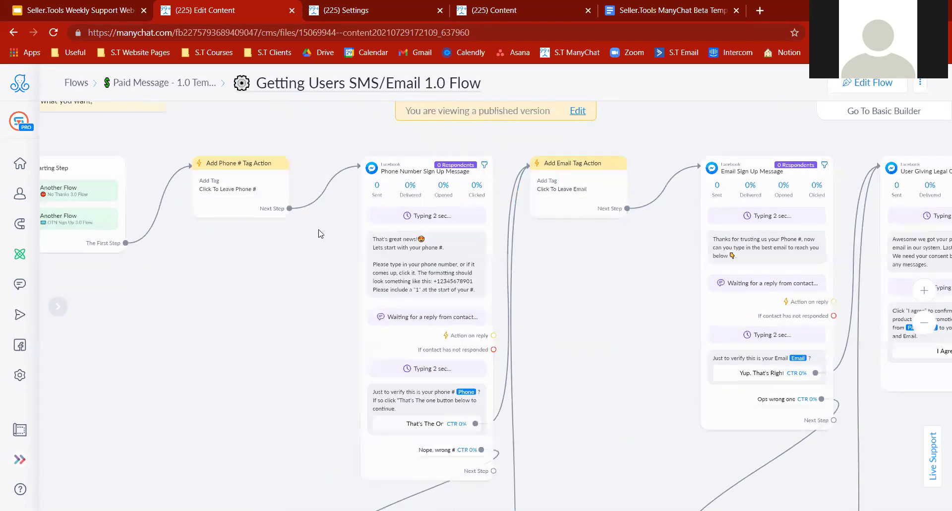
{"action": "left_click_drag", "start_coordinate": [515, 387], "coordinate": [487, 261]}
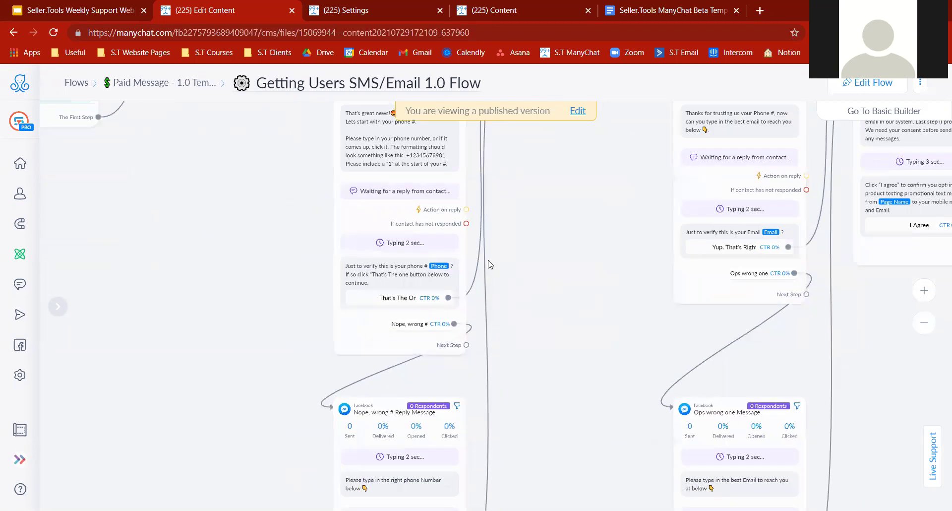
{"action": "left_click_drag", "start_coordinate": [548, 375], "coordinate": [540, 316]}
{"action": "scroll", "coordinate": [533, 215], "scroll_direction": "down", "scroll_amount": 2}
{"action": "left_click_drag", "start_coordinate": [520, 237], "coordinate": [377, 480]}
{"action": "left_click_drag", "start_coordinate": [407, 360], "coordinate": [397, 357]}
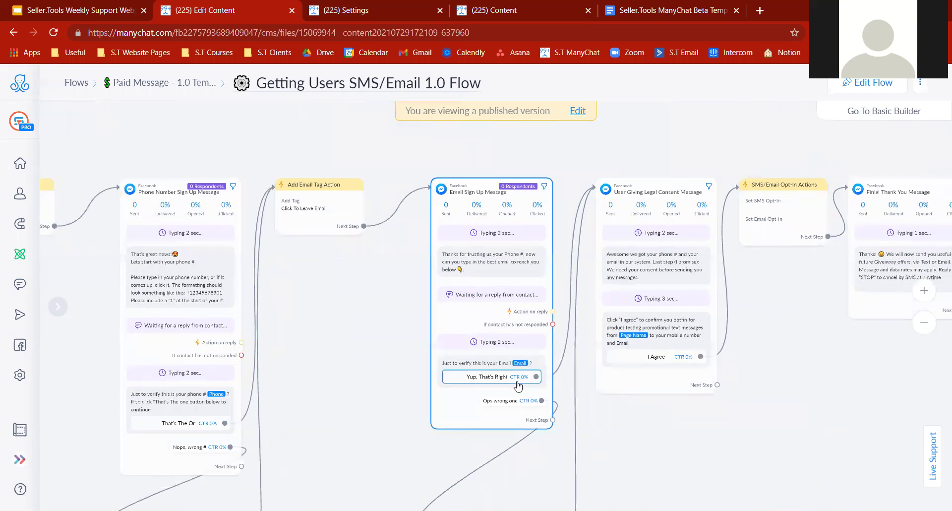
Examine the legal consent, SMS/Email opt-in, thank-you and confirmation steps through to the Send SMS/Email Confirmations Message.
{"action": "scroll", "coordinate": [792, 352], "scroll_direction": "right", "scroll_amount": 5}
{"action": "scroll", "coordinate": [792, 351], "scroll_direction": "down", "scroll_amount": 2}
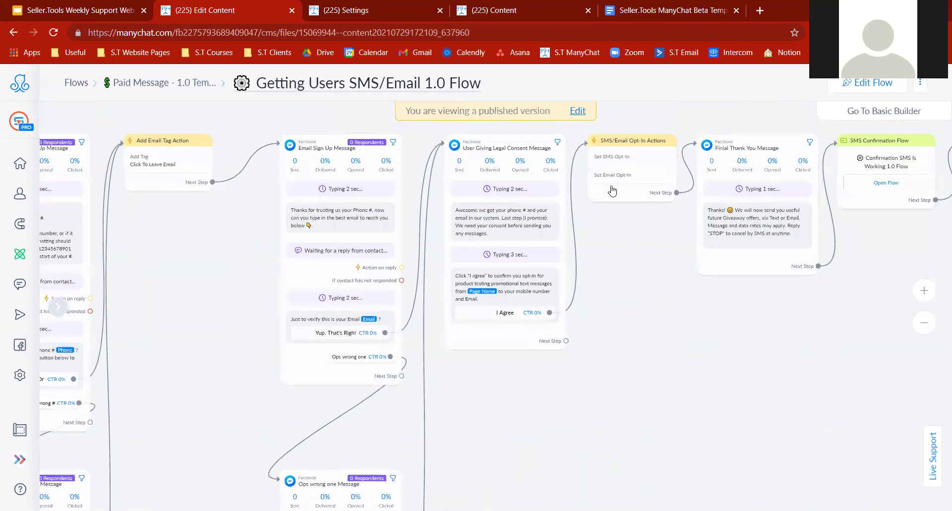
{"action": "scroll", "coordinate": [570, 392], "scroll_direction": "right", "scroll_amount": 5}
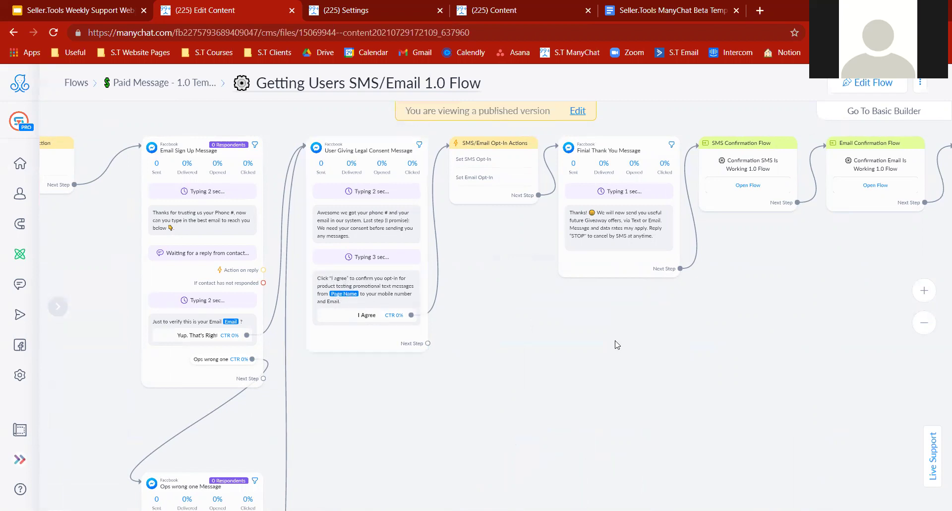
{"action": "left_click_drag", "start_coordinate": [617, 343], "coordinate": [528, 375]}
{"action": "scroll", "coordinate": [527, 376], "scroll_direction": "right", "scroll_amount": 5}
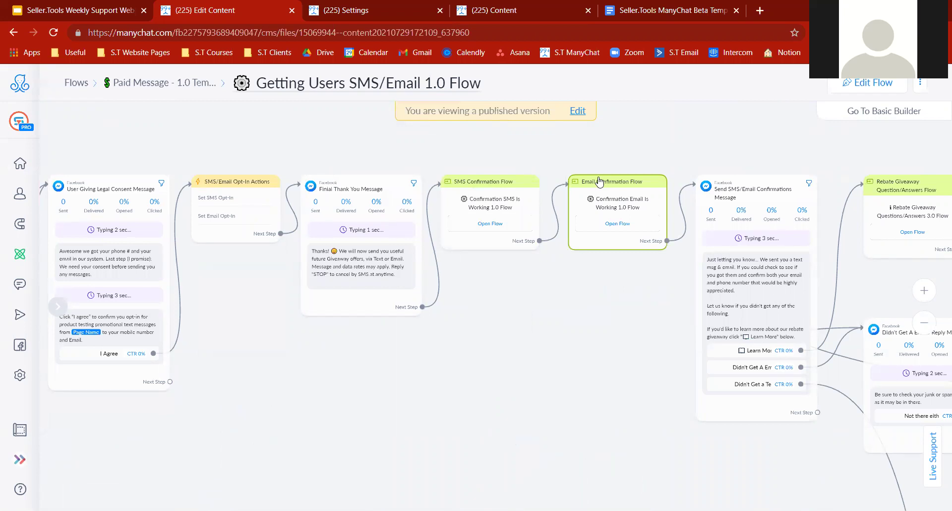
{"action": "scroll", "coordinate": [600, 182], "scroll_direction": "right", "scroll_amount": 7}
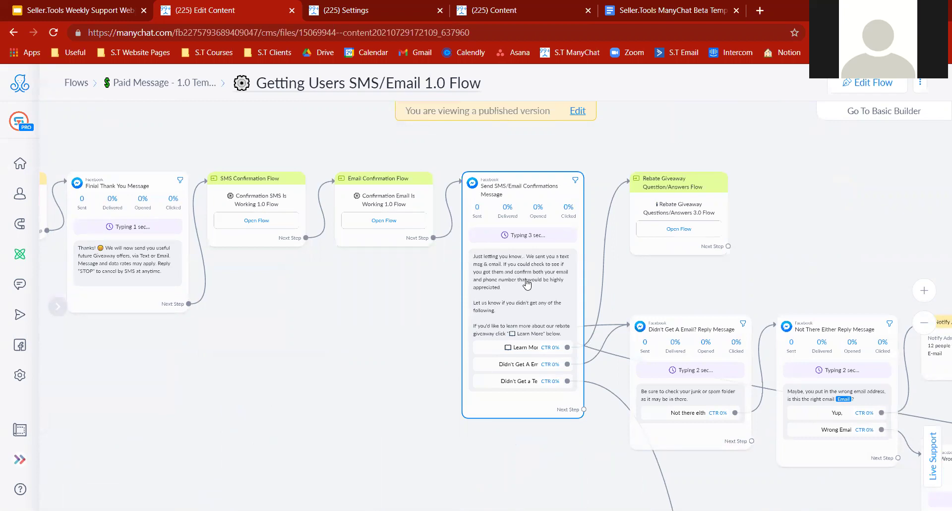
{"action": "left_click_drag", "start_coordinate": [357, 362], "coordinate": [289, 373]}
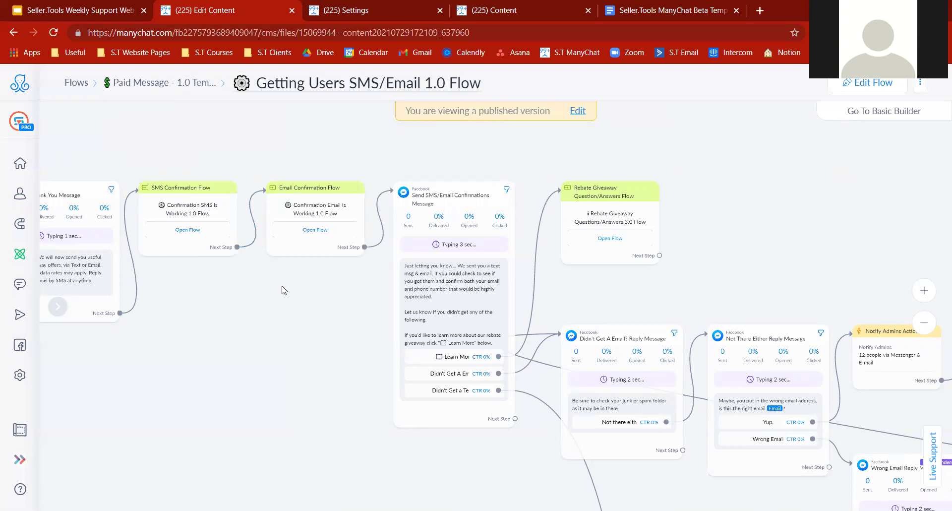
Return to the Paid Message - 1.0 Template folder and open the Getting Users SMS 1.0 Flow with the canvas at full width.
{"action": "left_click", "coordinate": [151, 86]}
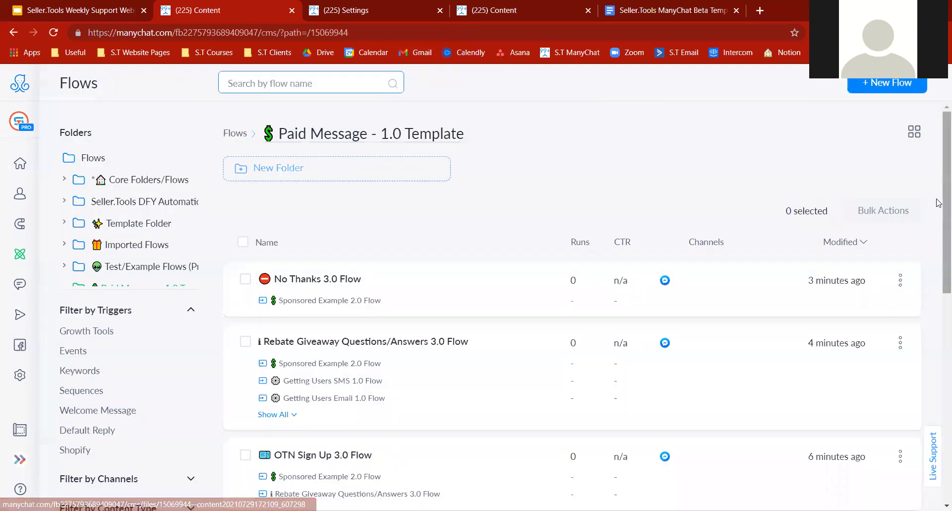
{"action": "scroll", "coordinate": [939, 202], "scroll_direction": "down", "scroll_amount": 5}
{"action": "scroll", "coordinate": [290, 309], "scroll_direction": "down", "scroll_amount": 1}
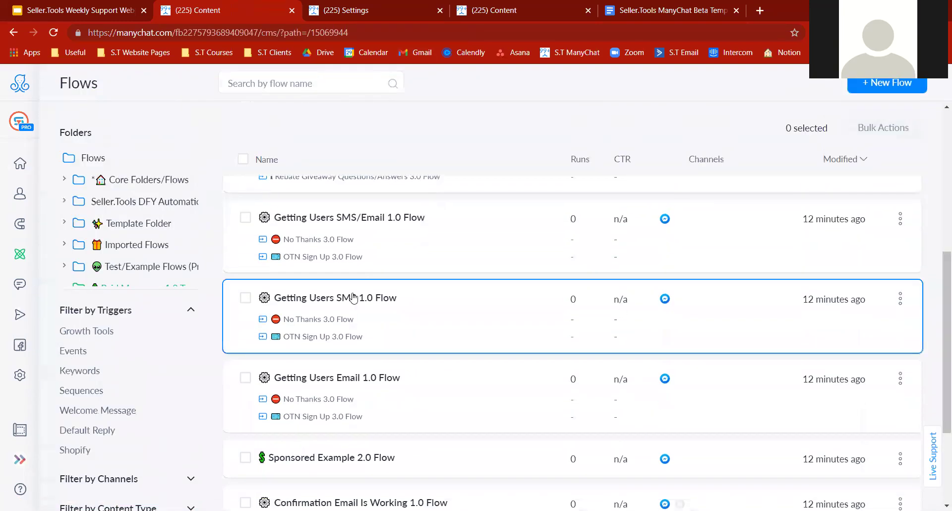
{"action": "left_click", "coordinate": [273, 309]}
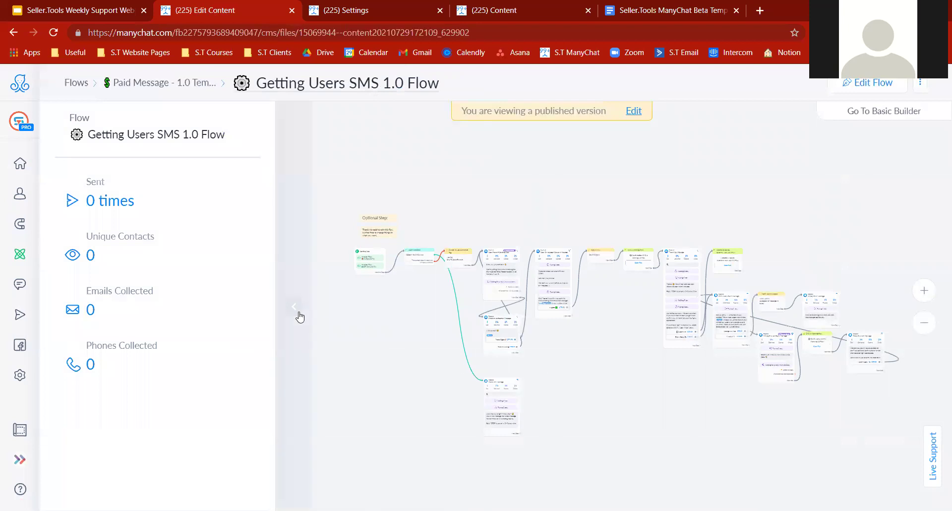
{"action": "left_click", "coordinate": [295, 307]}
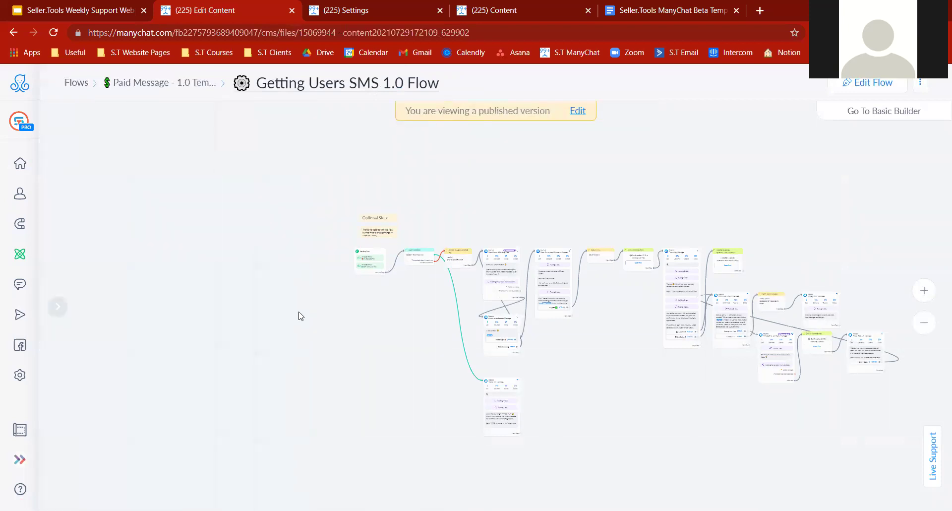
Examine the User Phone # Starting Step and User Giving Legal Consent Message in the Getting Users SMS 1.0 Flow.
{"action": "left_click_drag", "start_coordinate": [616, 387], "coordinate": [593, 407]}
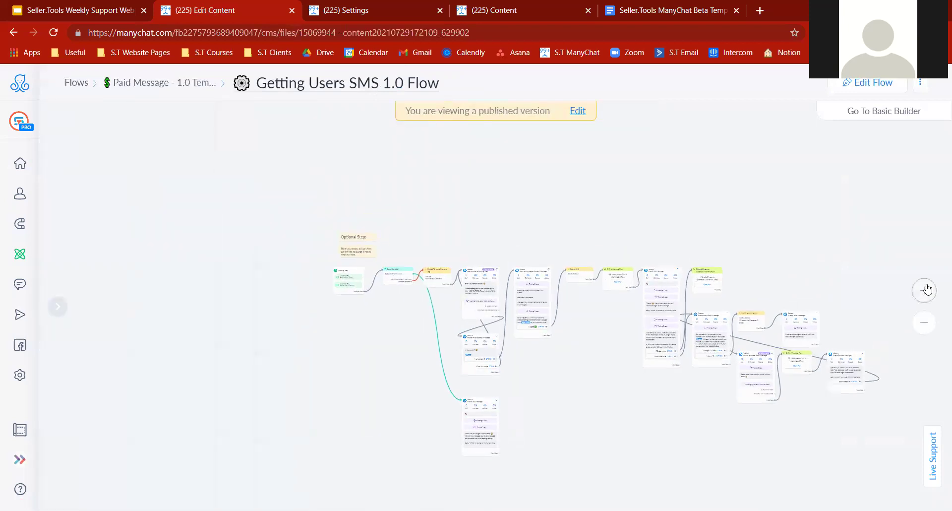
{"action": "left_click", "coordinate": [924, 290]}
{"action": "scroll", "coordinate": [276, 364], "scroll_direction": "right", "scroll_amount": 1}
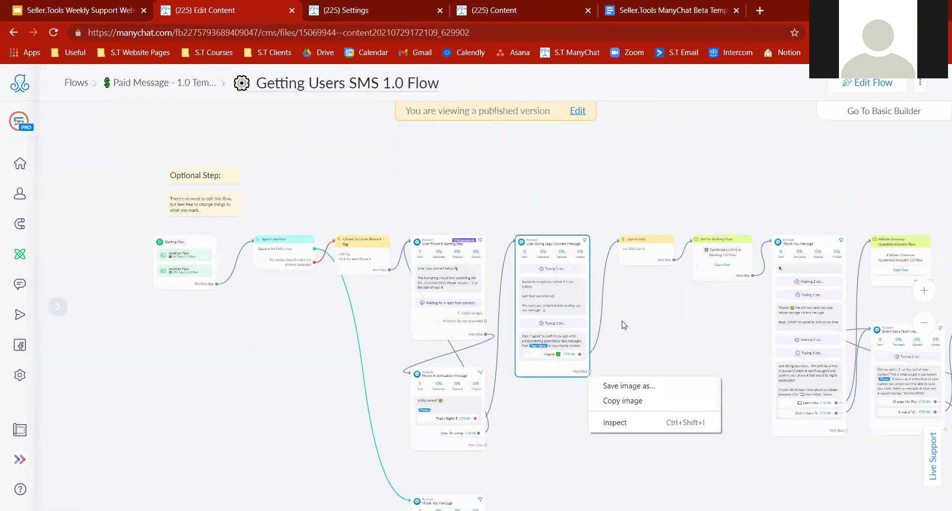
{"action": "left_click", "coordinate": [926, 292]}
{"action": "left_click", "coordinate": [925, 292]}
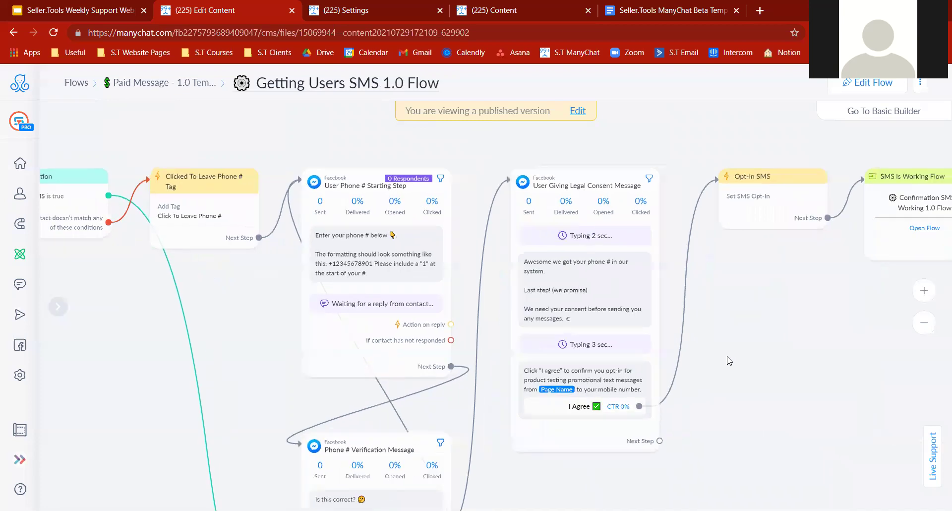
{"action": "left_click", "coordinate": [925, 291]}
Examine the SMS opt-in, the linked confirmation flow, the Thank You Message and the Didn't Get a Text? Message with its options.
{"action": "scroll", "coordinate": [630, 199], "scroll_direction": "right", "scroll_amount": 6}
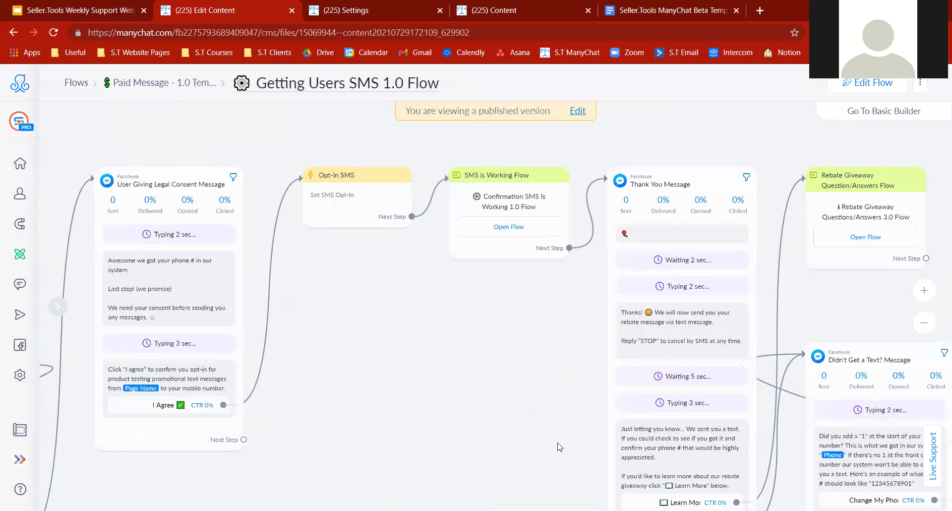
{"action": "scroll", "coordinate": [559, 447], "scroll_direction": "right", "scroll_amount": 3}
{"action": "scroll", "coordinate": [559, 447], "scroll_direction": "down", "scroll_amount": 2}
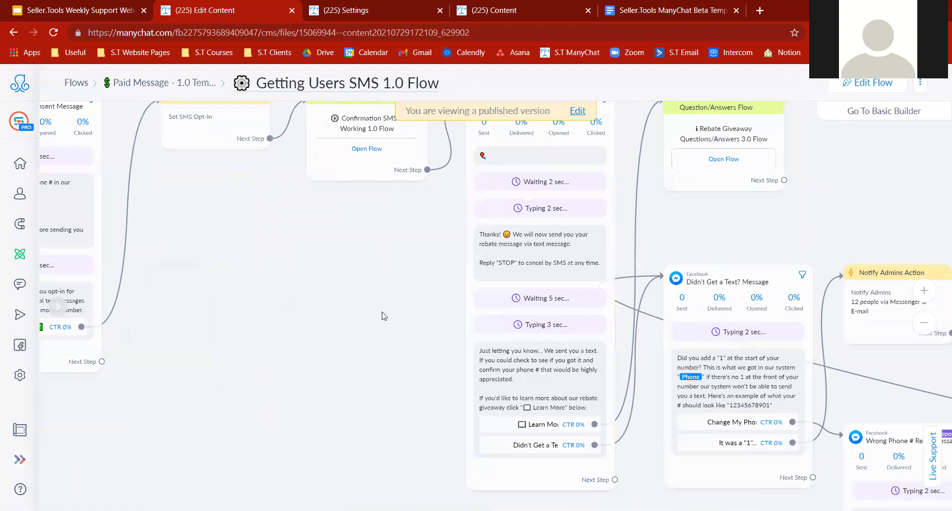
{"action": "scroll", "coordinate": [291, 347], "scroll_direction": "right", "scroll_amount": 2}
{"action": "scroll", "coordinate": [290, 348], "scroll_direction": "down", "scroll_amount": 1}
{"action": "scroll", "coordinate": [290, 347], "scroll_direction": "left", "scroll_amount": 1}
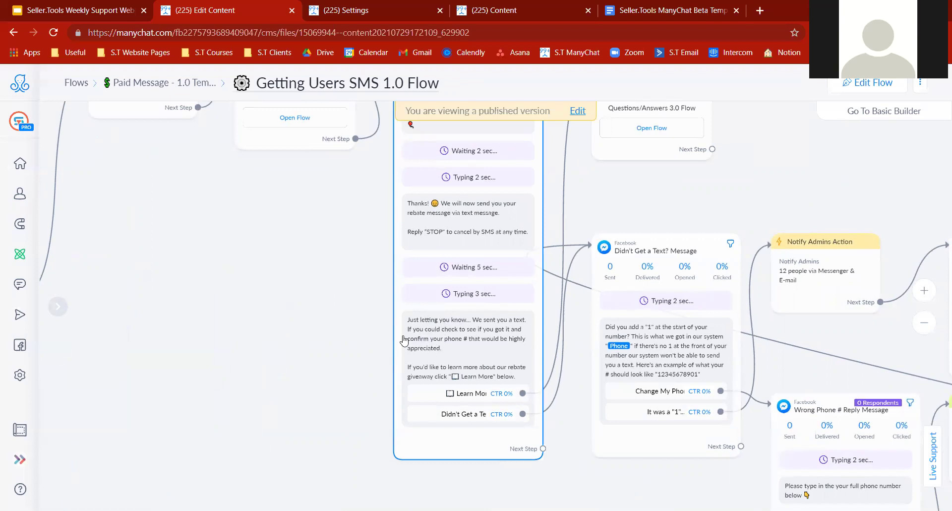
Go back to the Paid Message - 1.0 Template folder and open the Getting Users Email 1.0 Flow with the canvas at full width.
{"action": "left_click", "coordinate": [171, 82]}
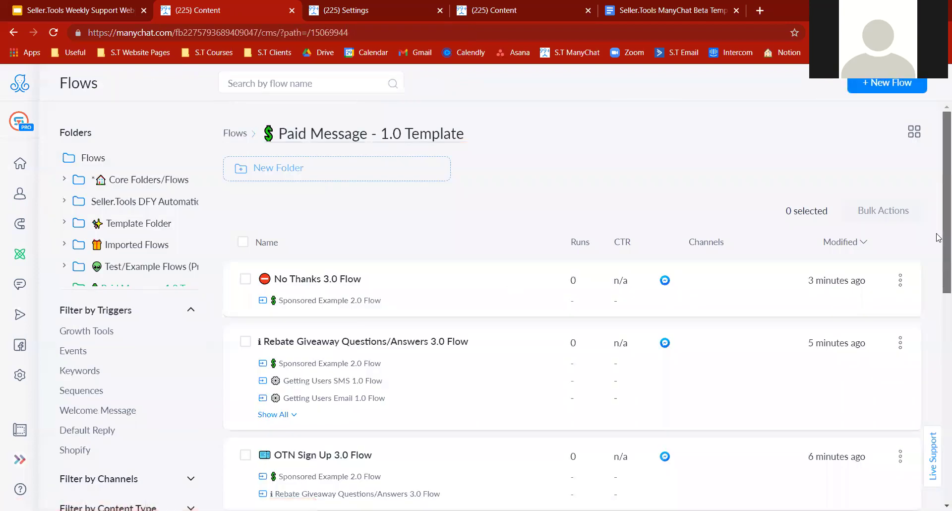
{"action": "scroll", "coordinate": [342, 431], "scroll_direction": "down", "scroll_amount": 6}
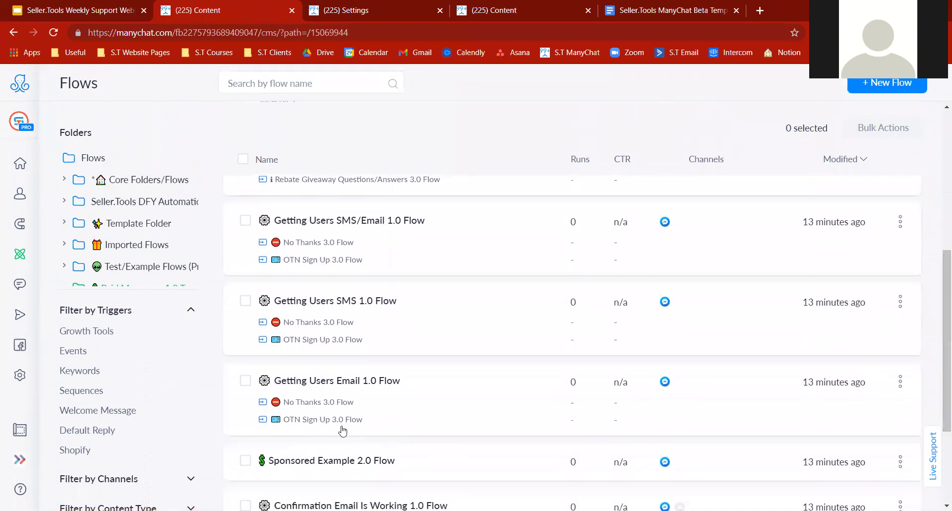
{"action": "left_click", "coordinate": [343, 431]}
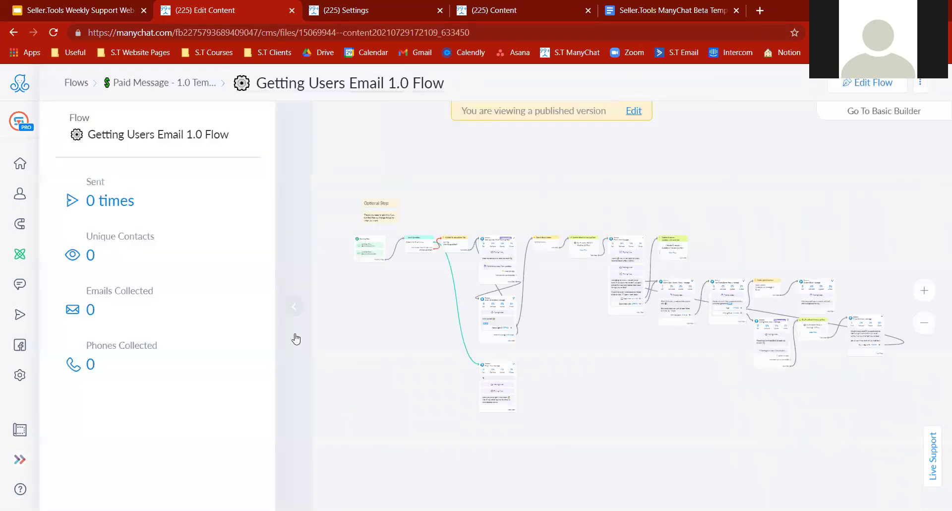
{"action": "left_click", "coordinate": [296, 339]}
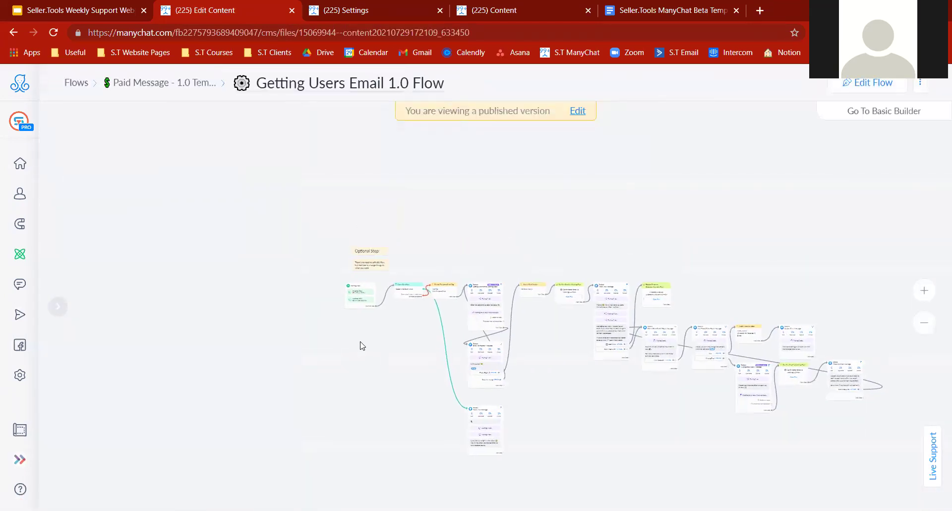
Examine the Getting Users Email 1.0 Flow from its spam condition and email verification through to the Thank You Message and its replies.
{"action": "left_click", "coordinate": [925, 296]}
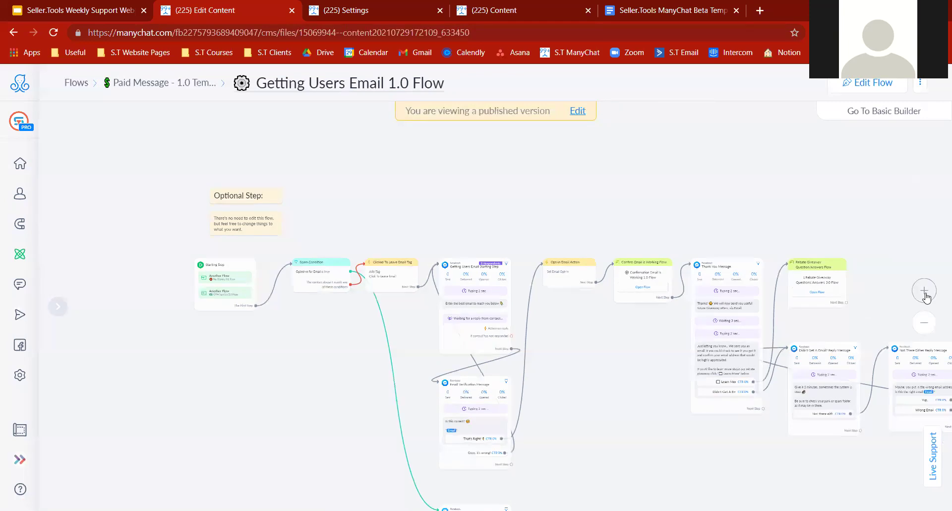
{"action": "left_click", "coordinate": [926, 296]}
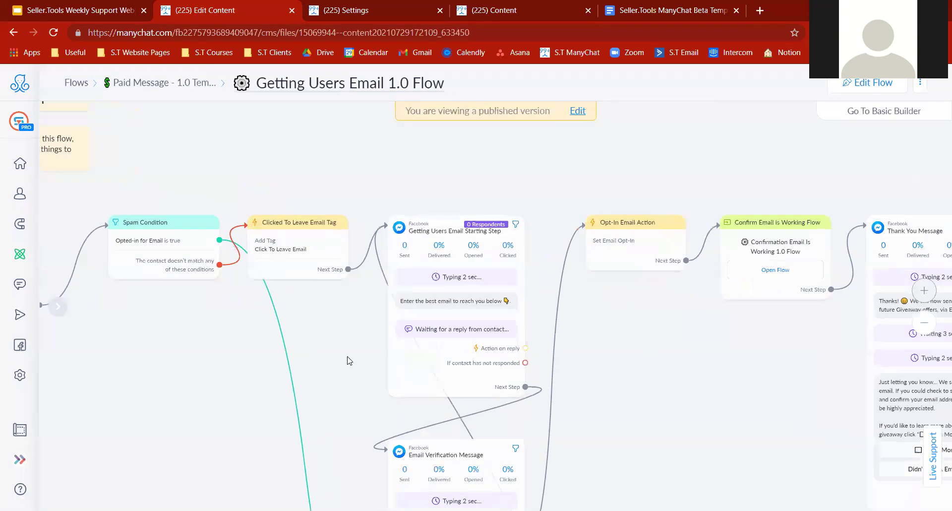
{"action": "left_click_drag", "start_coordinate": [260, 352], "coordinate": [401, 346]}
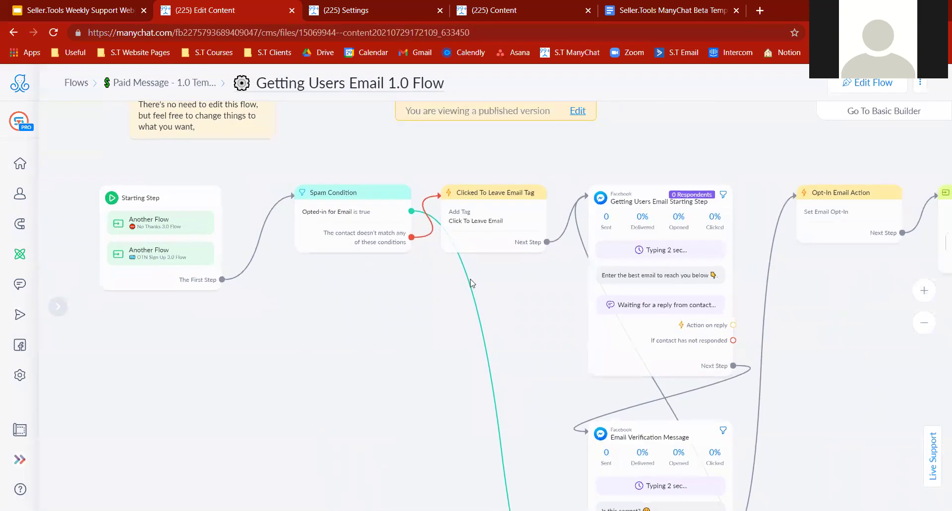
{"action": "left_click_drag", "start_coordinate": [537, 336], "coordinate": [388, 300]}
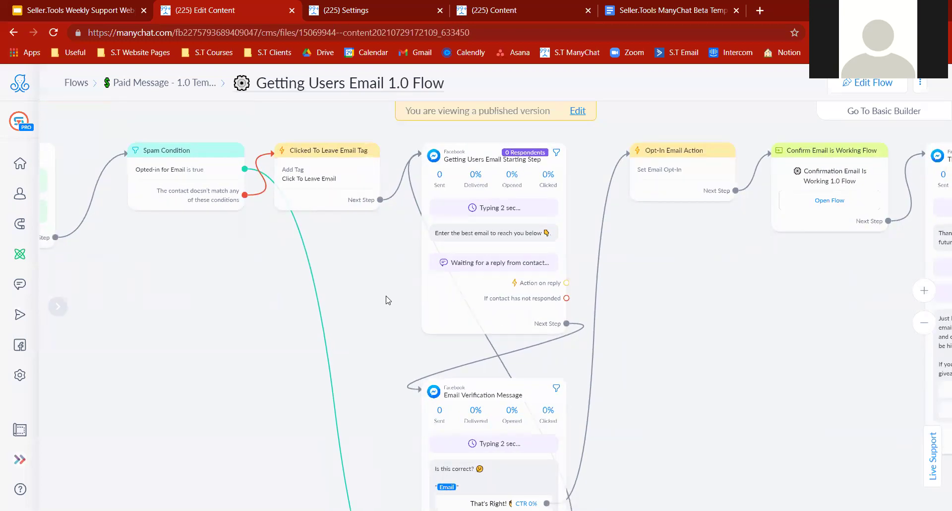
{"action": "left_click_drag", "start_coordinate": [665, 400], "coordinate": [663, 387]}
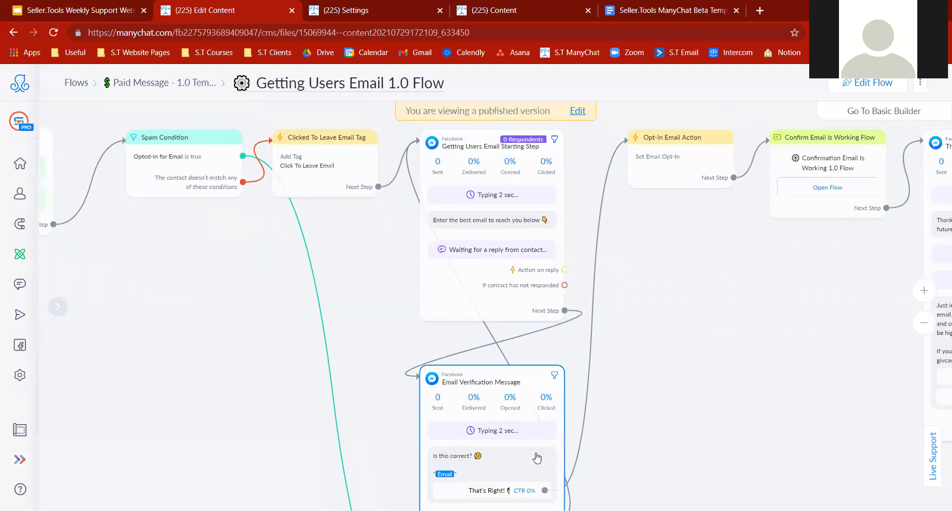
{"action": "right_click", "coordinate": [664, 364]}
{"action": "left_click", "coordinate": [719, 310]}
{"action": "left_click_drag", "start_coordinate": [719, 310], "coordinate": [392, 328]}
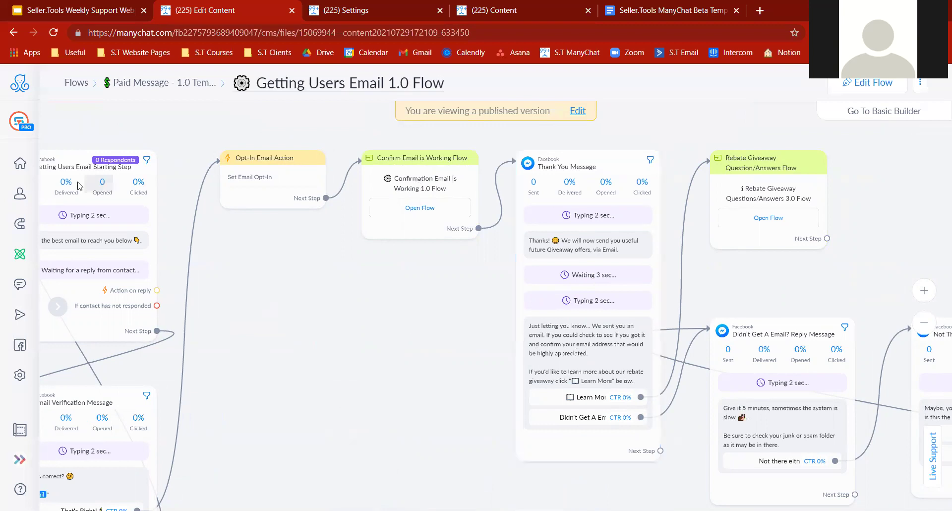
Return to the template folder and open the Confirmation Email Is Working 1.0 Flow to review its email, tag action and reply.
{"action": "left_click", "coordinate": [127, 82]}
{"action": "scroll", "coordinate": [939, 210], "scroll_direction": "down", "scroll_amount": 10}
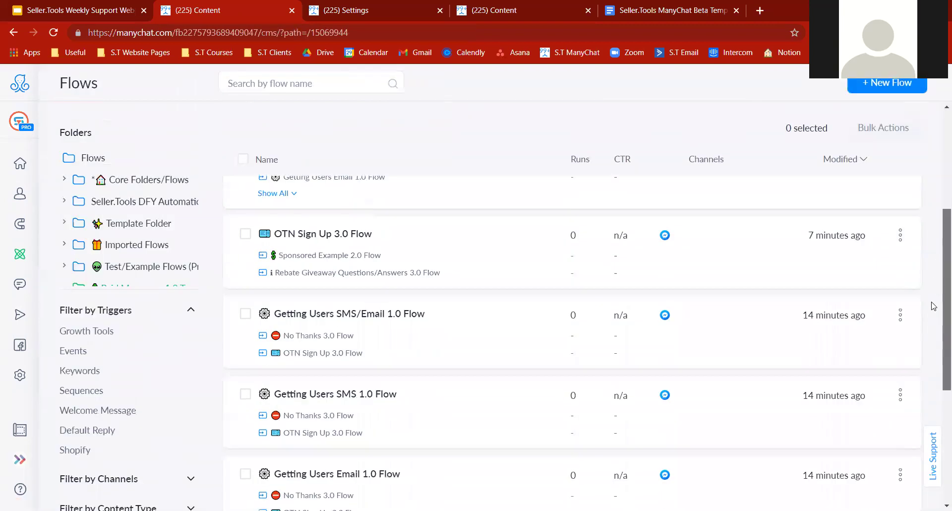
{"action": "left_click", "coordinate": [469, 396]}
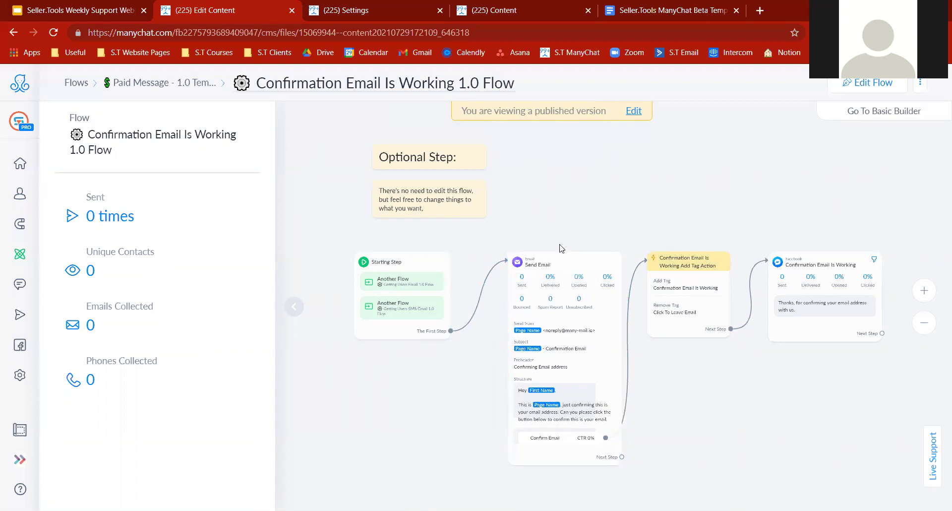
Open the Confirmation SMS Is Working 1.0 Flow from the template folder and view the details of its final Confirmation SMS Is Working message.
{"action": "left_click", "coordinate": [206, 84]}
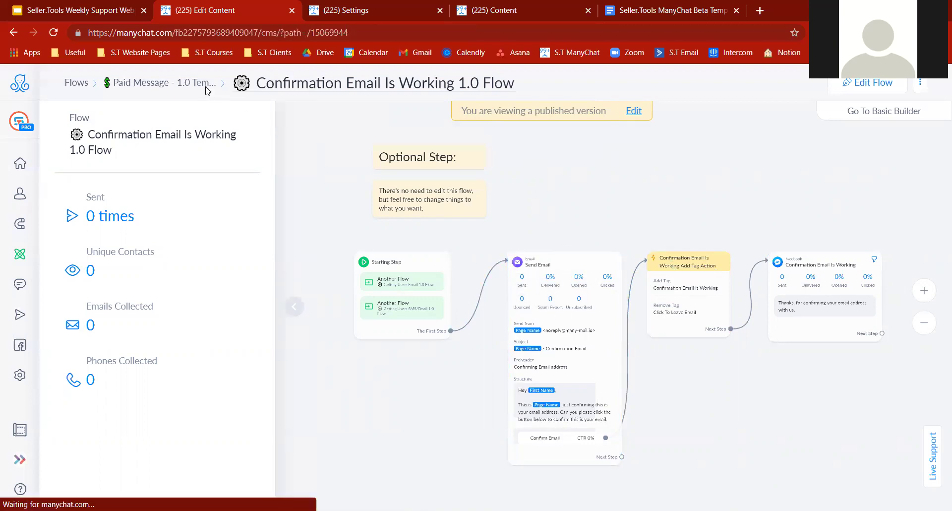
{"action": "scroll", "coordinate": [939, 248], "scroll_direction": "down", "scroll_amount": 10}
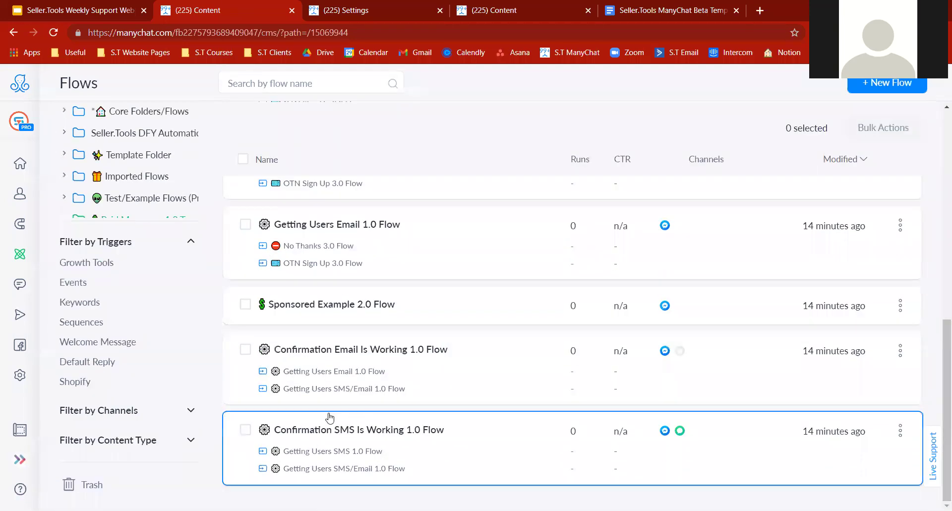
{"action": "left_click", "coordinate": [542, 419]}
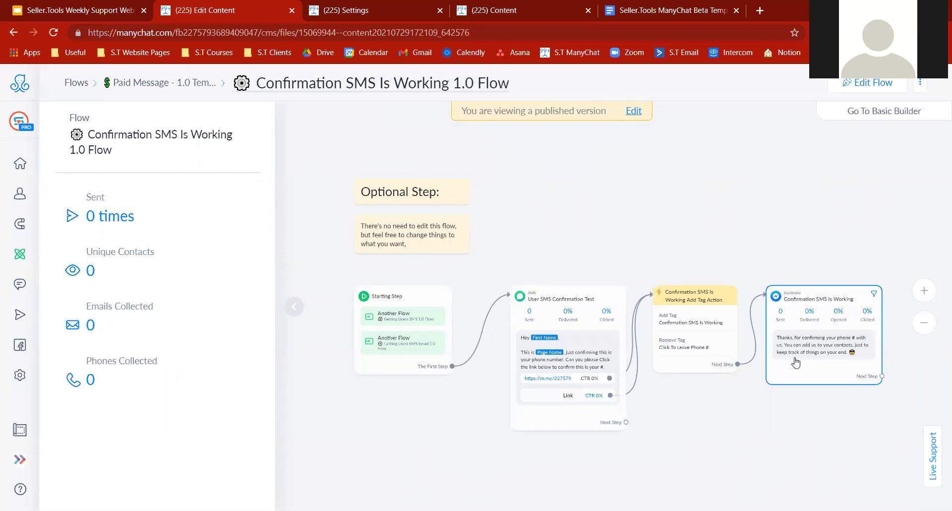
{"action": "left_click", "coordinate": [807, 346]}
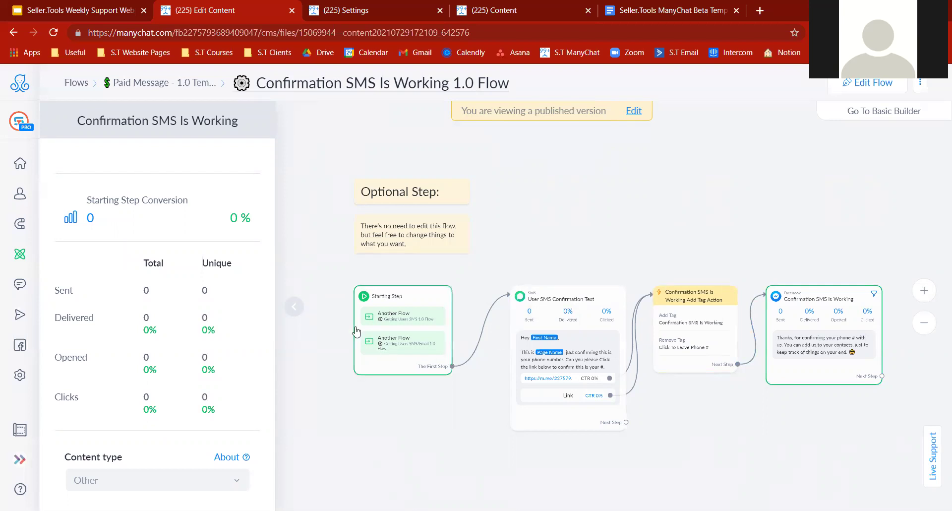
{"action": "left_click", "coordinate": [287, 323]}
Return to the Paid Message - 1.0 Template folder and look over its full list of flows.
{"action": "left_click", "coordinate": [150, 89]}
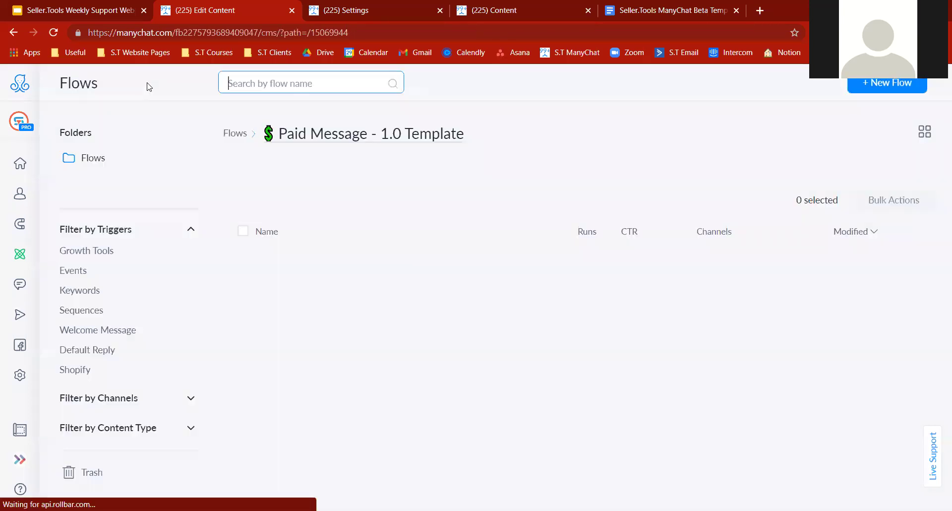
{"action": "scroll", "coordinate": [938, 264], "scroll_direction": "down", "scroll_amount": 4}
{"action": "scroll", "coordinate": [938, 263], "scroll_direction": "down", "scroll_amount": 5}
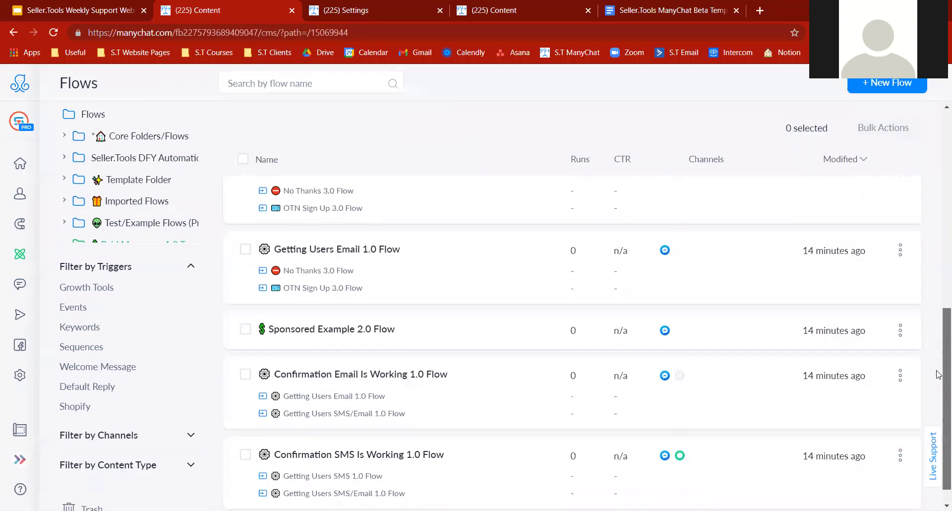
{"action": "scroll", "coordinate": [938, 362], "scroll_direction": "up", "scroll_amount": 7}
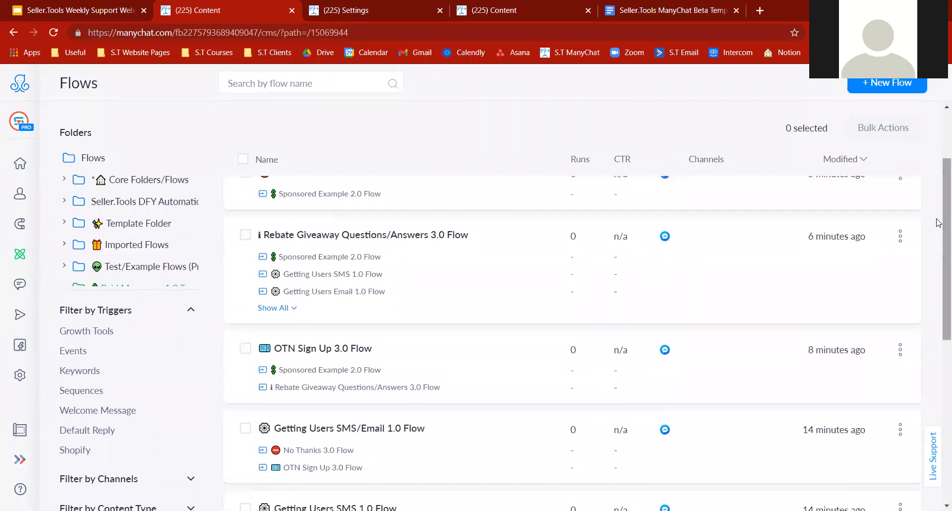
{"action": "scroll", "coordinate": [938, 223], "scroll_direction": "up", "scroll_amount": 1}
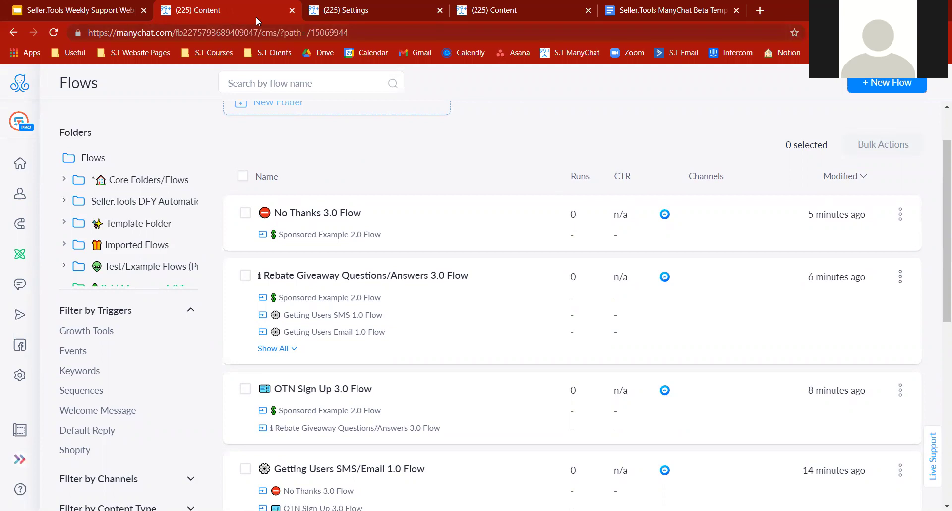
In the browser tab showing Settings, go to Flows and open the Sponsored Example 2.0 Flow from the Paid Message - 1.0 Template folder.
{"action": "left_click", "coordinate": [351, 10]}
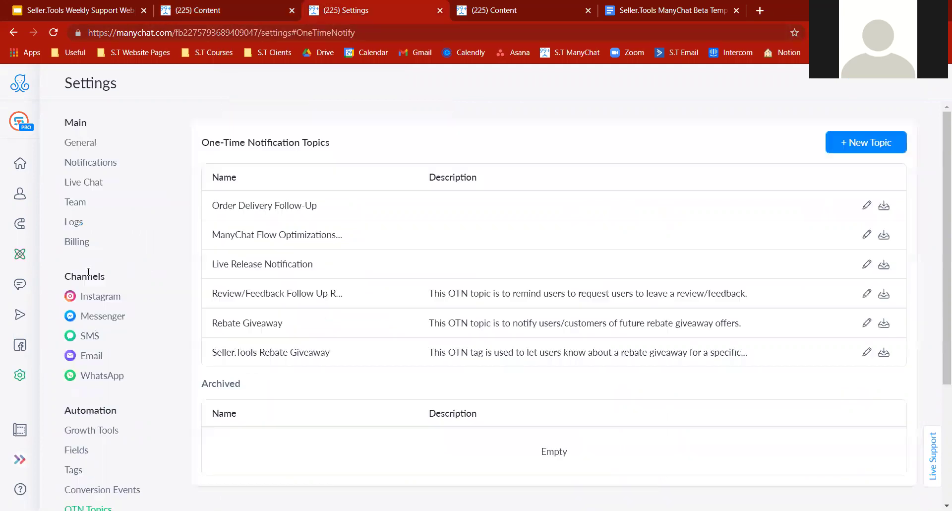
{"action": "mouse_move", "coordinate": [20, 254]}
{"action": "left_click", "coordinate": [72, 232]}
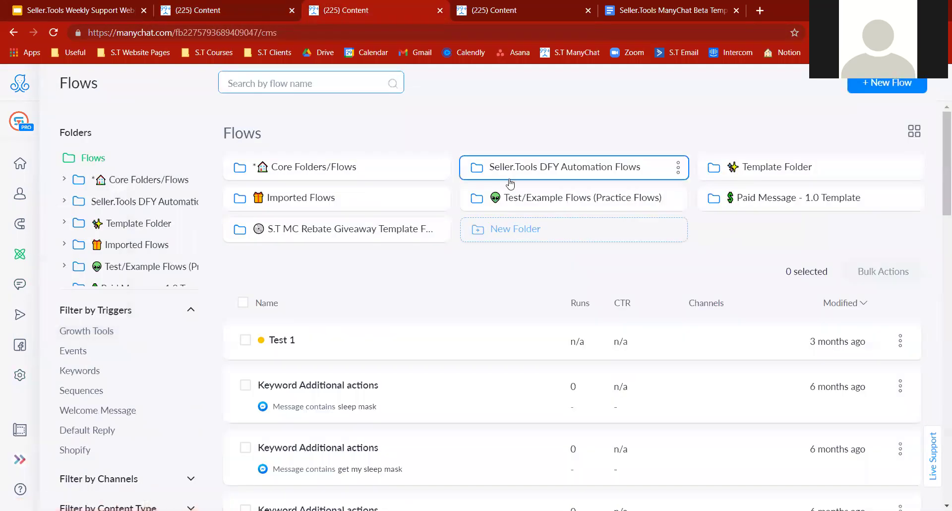
{"action": "left_click", "coordinate": [746, 199]}
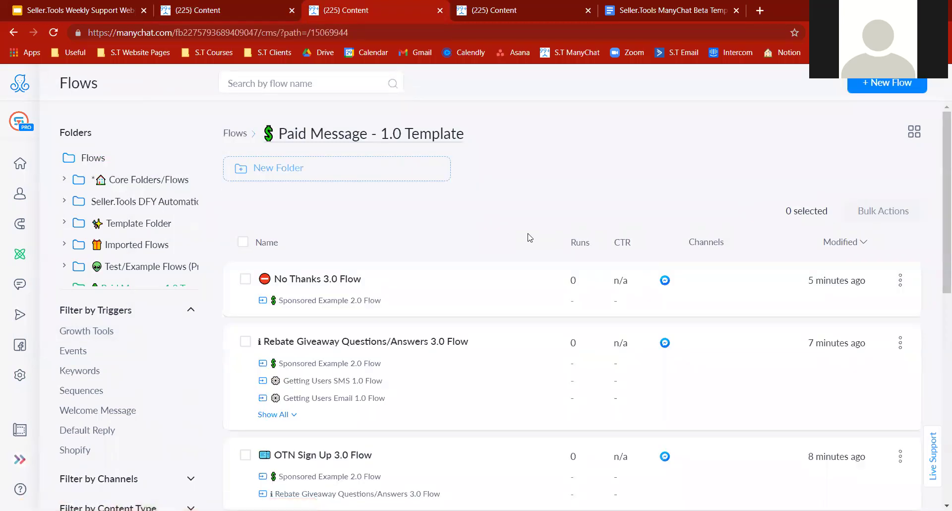
{"action": "left_click_drag", "start_coordinate": [937, 209], "coordinate": [938, 424]}
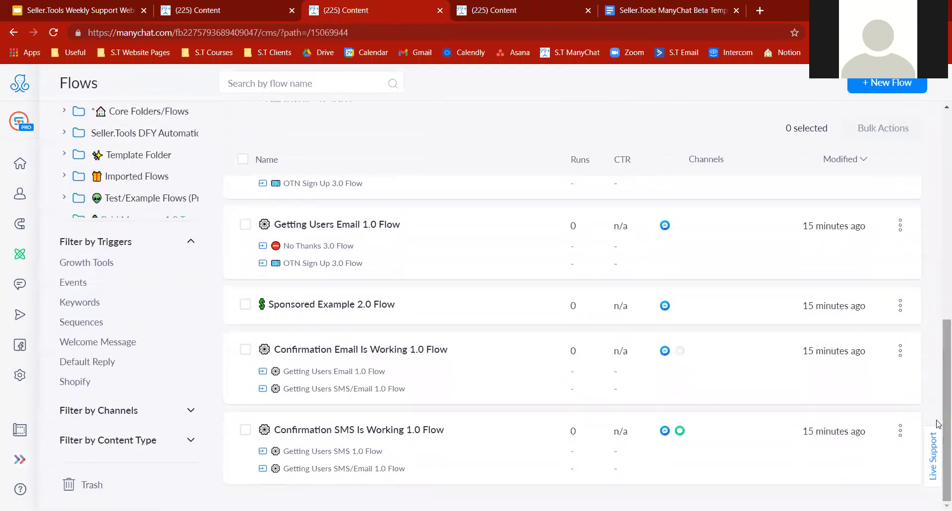
{"action": "left_click", "coordinate": [299, 310]}
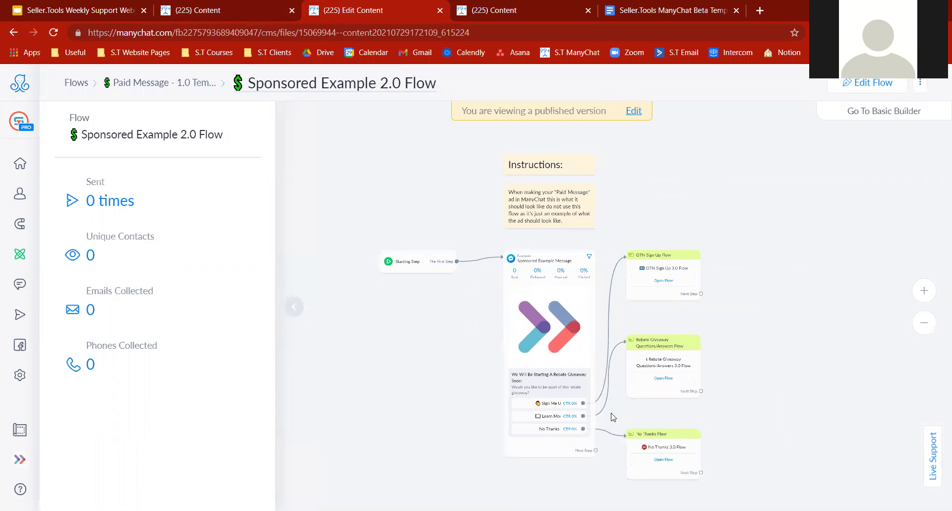
Switch to the browser tab showing the flow list and go to the Paid Messages page under Broadcasting.
{"action": "left_click_drag", "start_coordinate": [407, 374], "coordinate": [418, 328]}
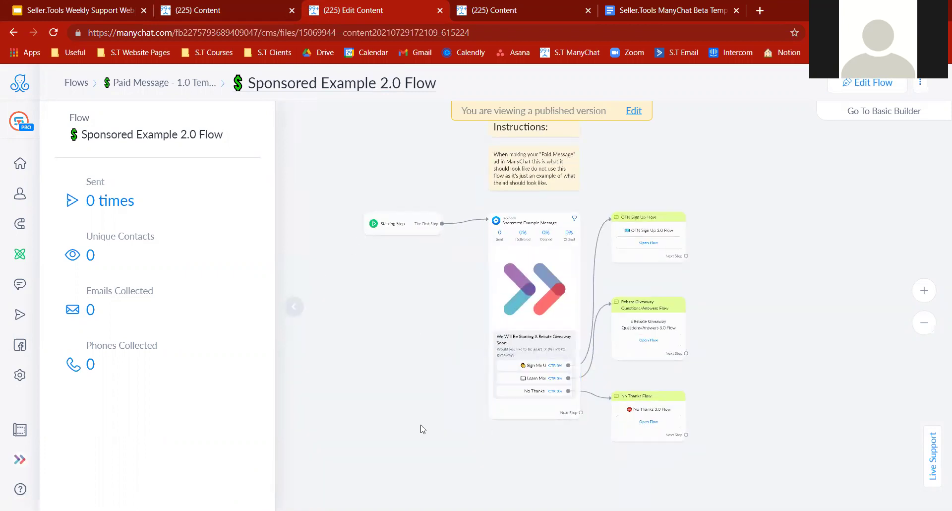
{"action": "left_click", "coordinate": [214, 7]}
{"action": "mouse_move", "coordinate": [4, 272]}
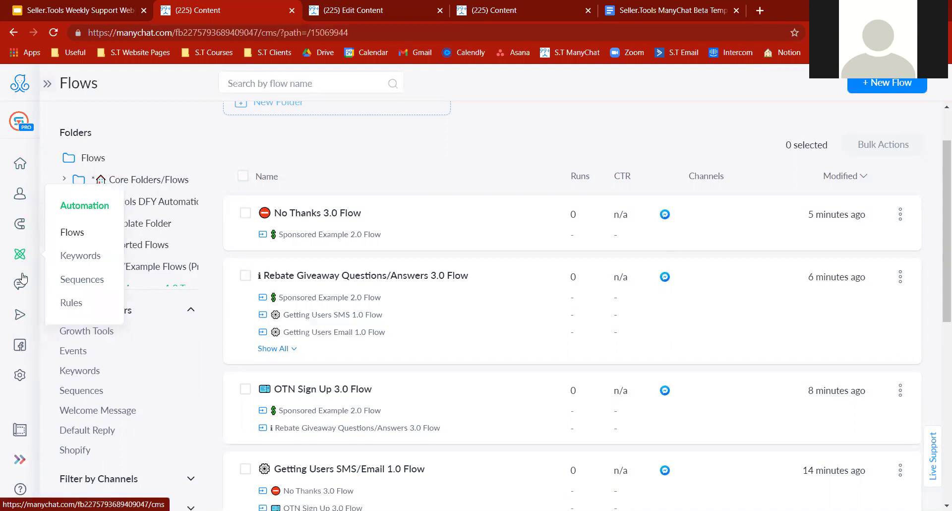
{"action": "mouse_move", "coordinate": [20, 314]}
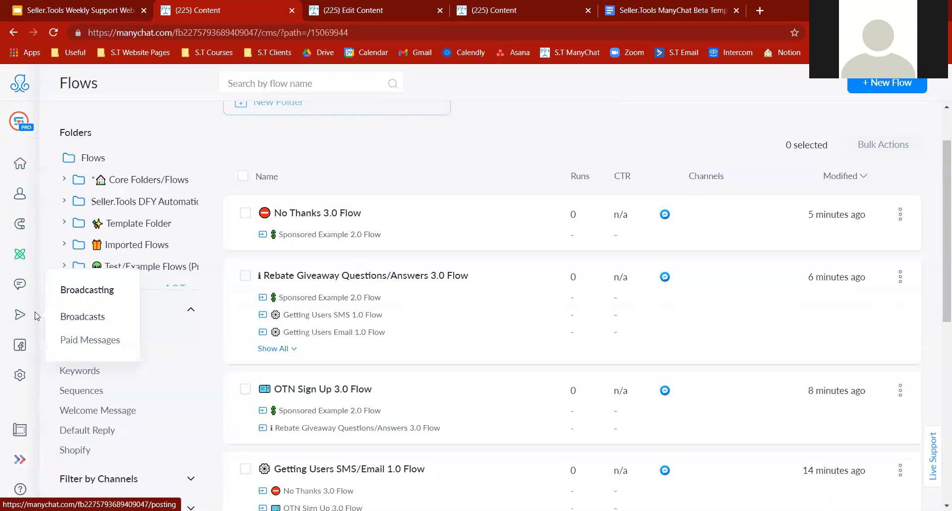
{"action": "left_click", "coordinate": [74, 341]}
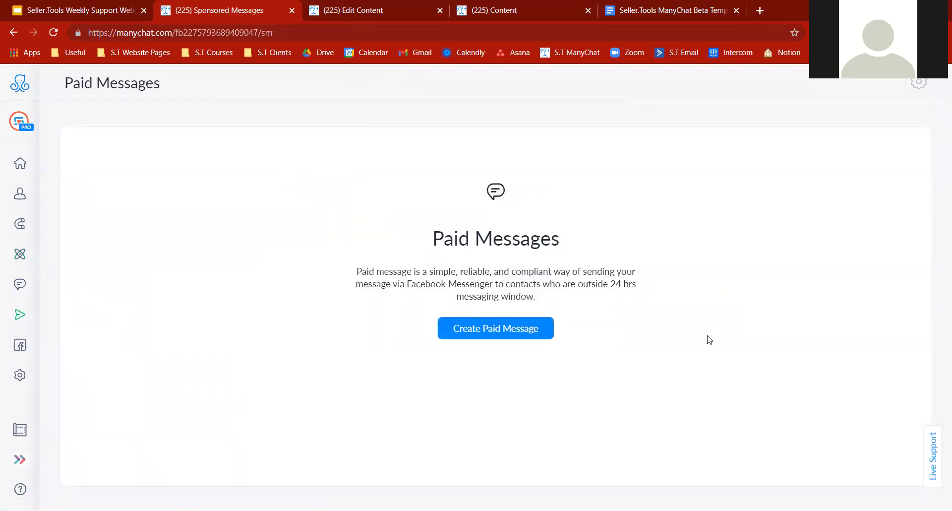
Create a paid message using the Seller.Tools ad account.
{"action": "left_click_drag", "start_coordinate": [444, 243], "coordinate": [612, 295]}
{"action": "left_click", "coordinate": [613, 297]}
{"action": "left_click", "coordinate": [463, 333]}
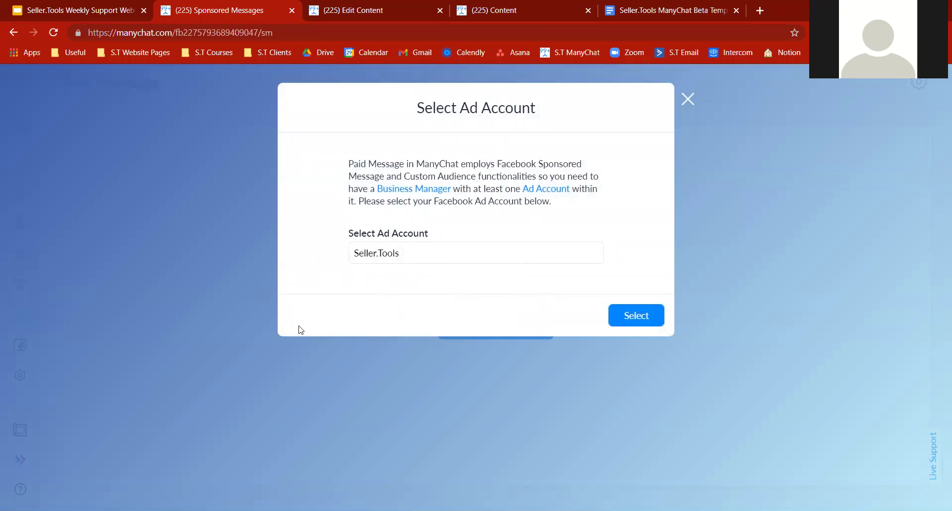
{"action": "left_click", "coordinate": [628, 312]}
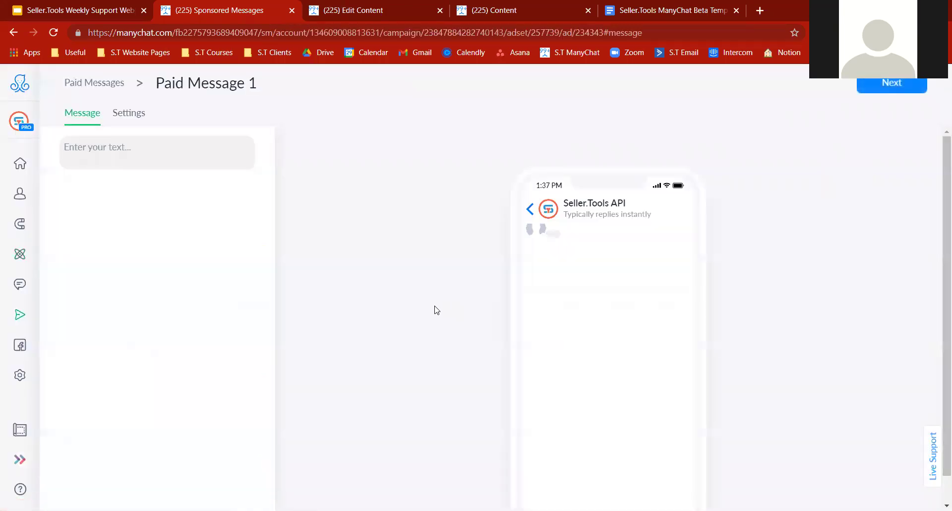
Rename the paid message to "Product Name" Paid Message, keeping the quotation marks around Product Name.
{"action": "left_click", "coordinate": [199, 83]}
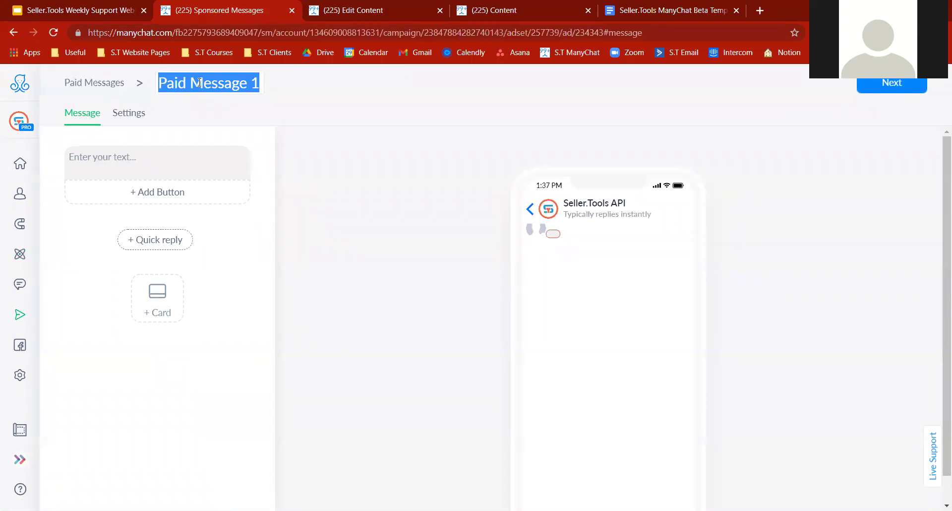
{"action": "type", "text": "Product N"}
{"action": "type", "text": "amere"}
{"action": "key", "text": "BackSpace"}
{"action": "key", "text": "BackSpace"}
{"action": "type", "text": "\""}
{"action": "left_click", "coordinate": [199, 83]}
{"action": "key", "text": "Home"}
{"action": "type", "text": "\""}
{"action": "key", "text": "BackSpace"}
{"action": "key", "text": "Right"}
{"action": "key", "text": "Right"}
{"action": "key", "text": "Right"}
{"action": "key", "text": "Right"}
{"action": "key", "text": "Right"}
{"action": "key", "text": "Right"}
{"action": "key", "text": "Right"}
{"action": "key", "text": "Right"}
{"action": "key", "text": "Right"}
{"action": "key", "text": "Right"}
{"action": "key", "text": "Right"}
{"action": "key", "text": "Right"}
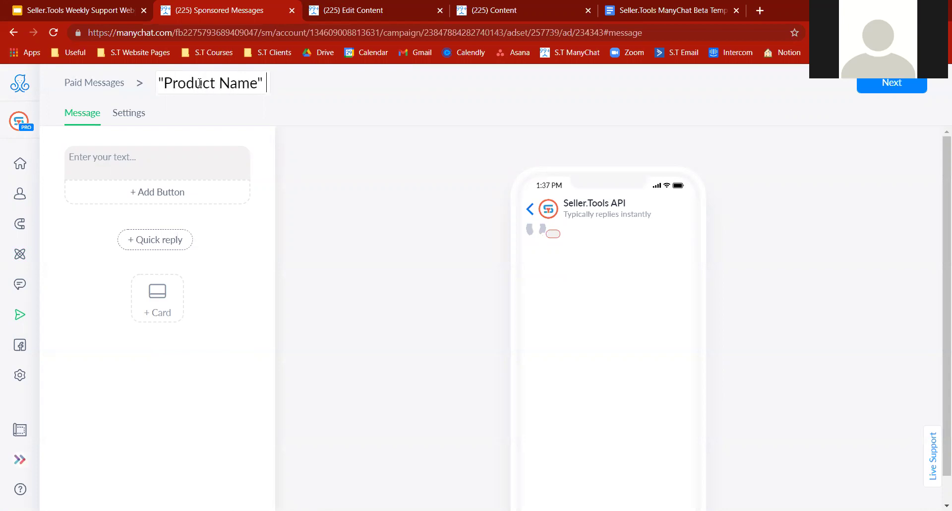
{"action": "type", "text": "Paid Message"}
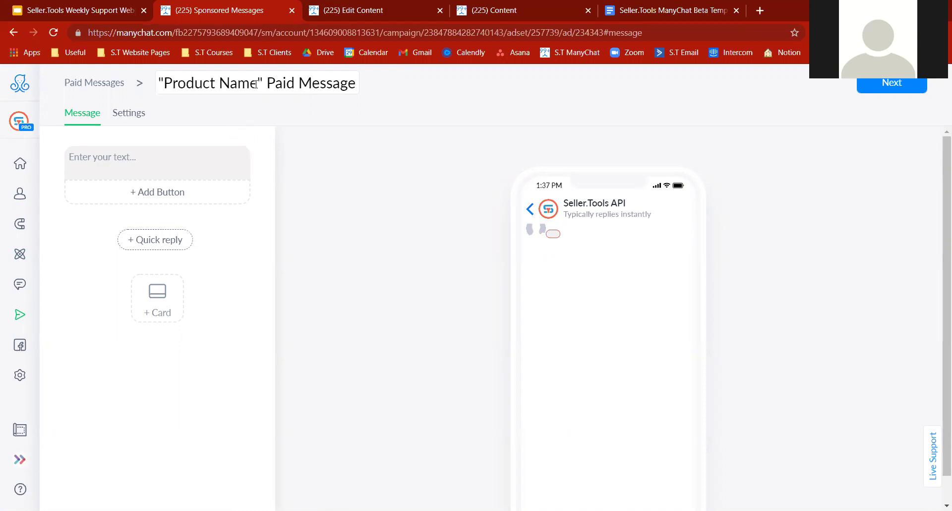
Add a card below the text block and enter "Hope your having a great day..." as the message text.
{"action": "left_click", "coordinate": [176, 167]}
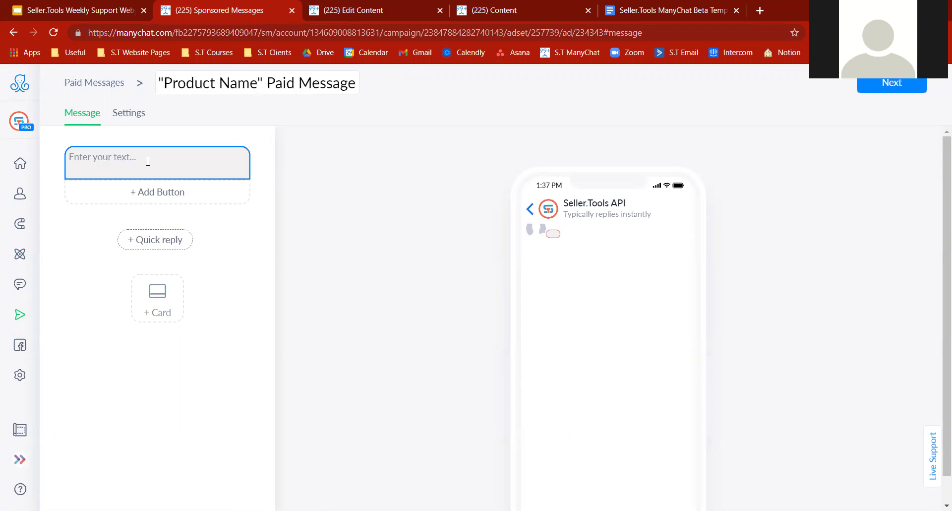
{"action": "left_click", "coordinate": [157, 298]}
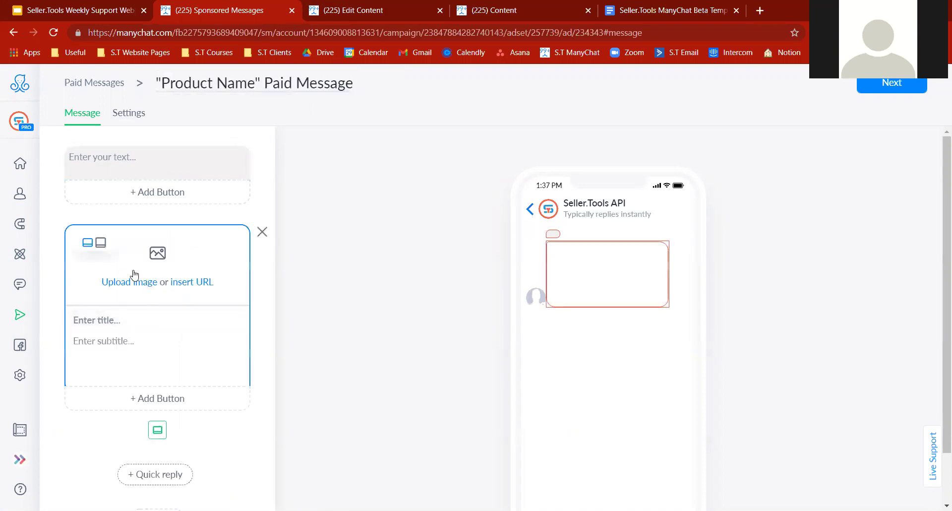
{"action": "left_click", "coordinate": [87, 164]}
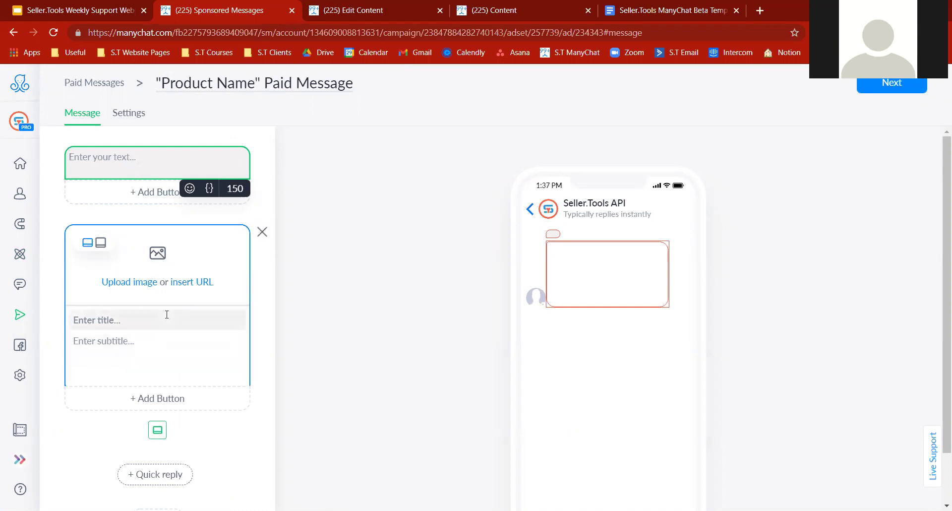
{"action": "type", "text": "Hope your"}
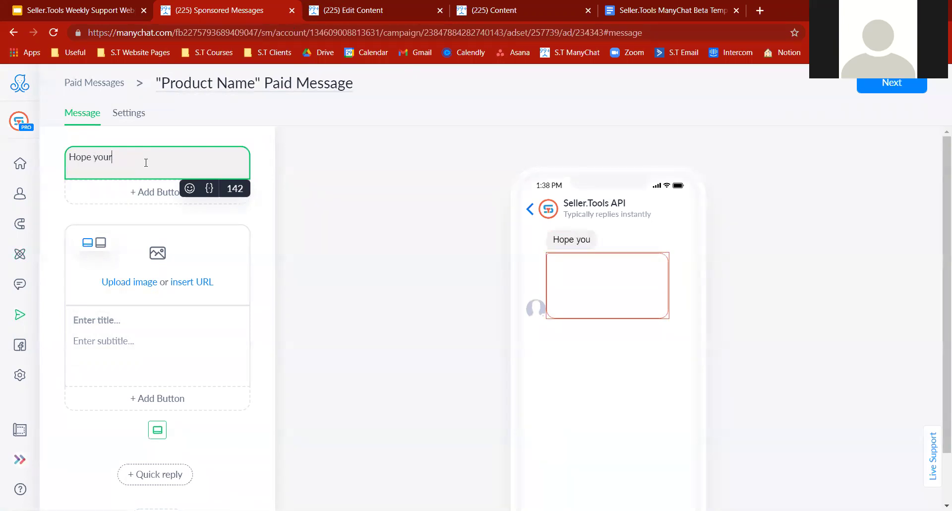
{"action": "type", "text": " having a great day sdnlkedmlkwemdl"}
{"action": "left_click_drag", "start_coordinate": [161, 168], "coordinate": [60, 181]}
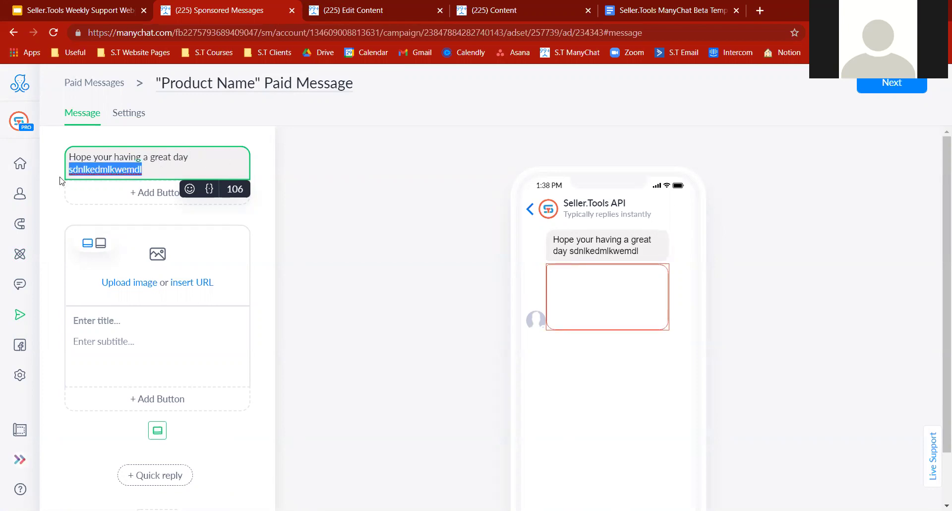
{"action": "key", "text": "BackSpace"}
{"action": "type", "text": "..."}
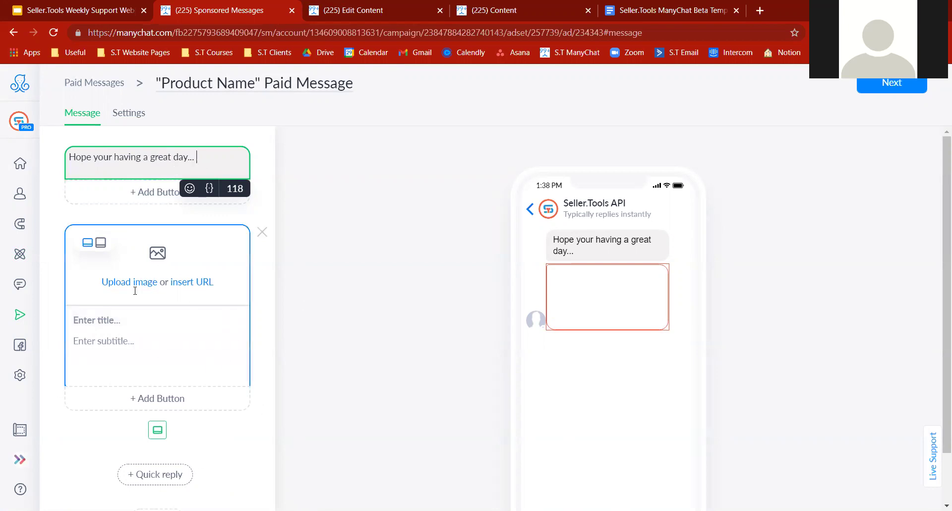
Compare the draft with the Sponsored Example 2.0 Flow in the other browser tab and upload the mc__st_expert_badge image to the card.
{"action": "left_click", "coordinate": [347, 10]}
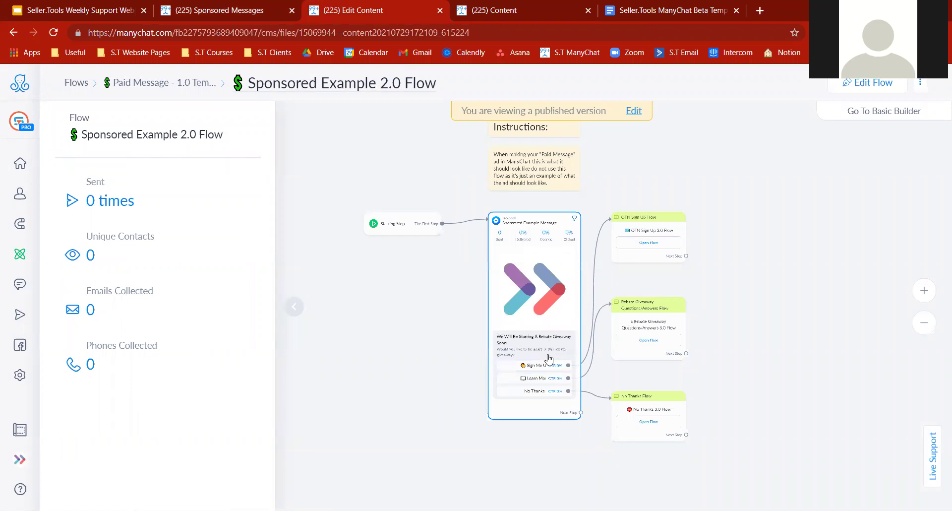
{"action": "left_click", "coordinate": [238, 10]}
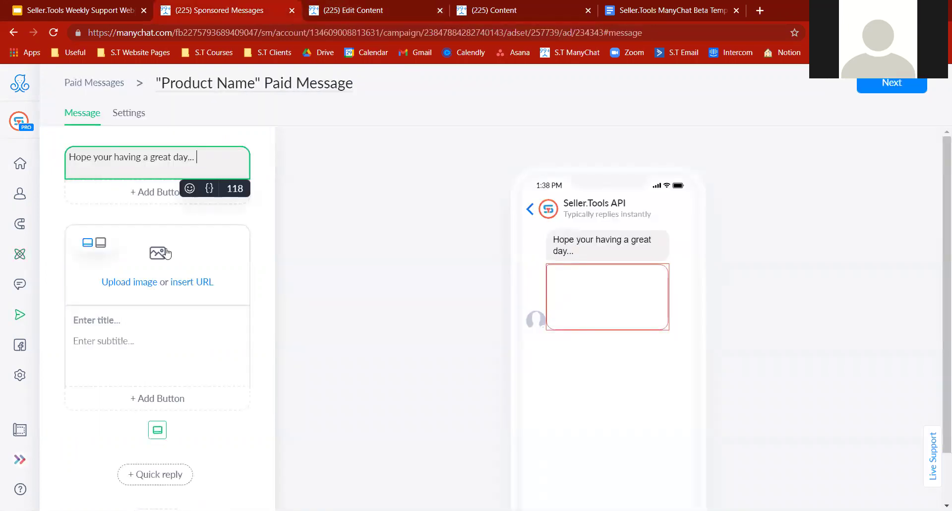
{"action": "left_click", "coordinate": [418, 5]}
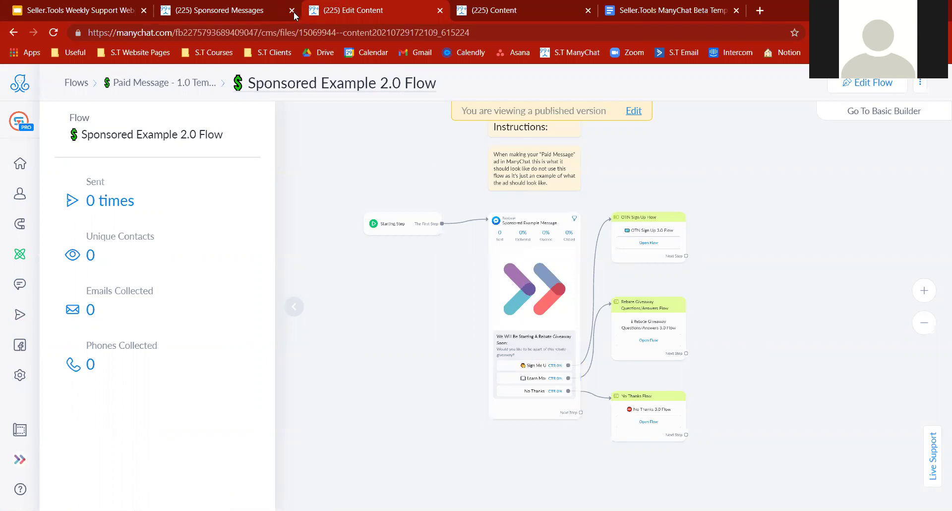
{"action": "left_click", "coordinate": [256, 12]}
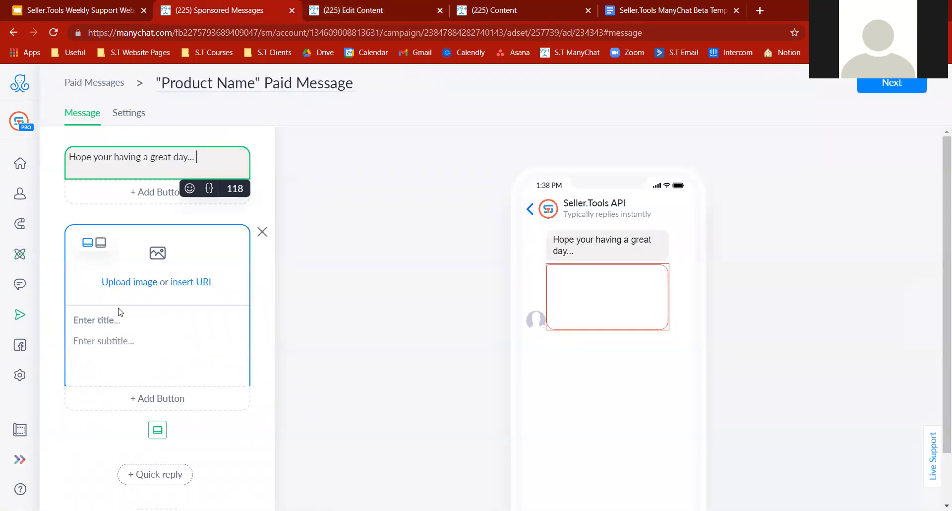
{"action": "left_click", "coordinate": [143, 287]}
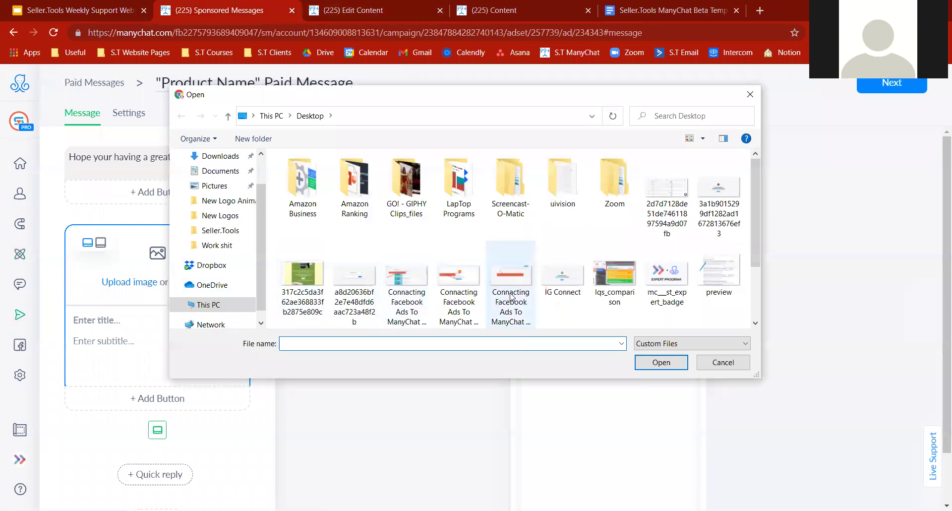
{"action": "double_click", "coordinate": [663, 288]}
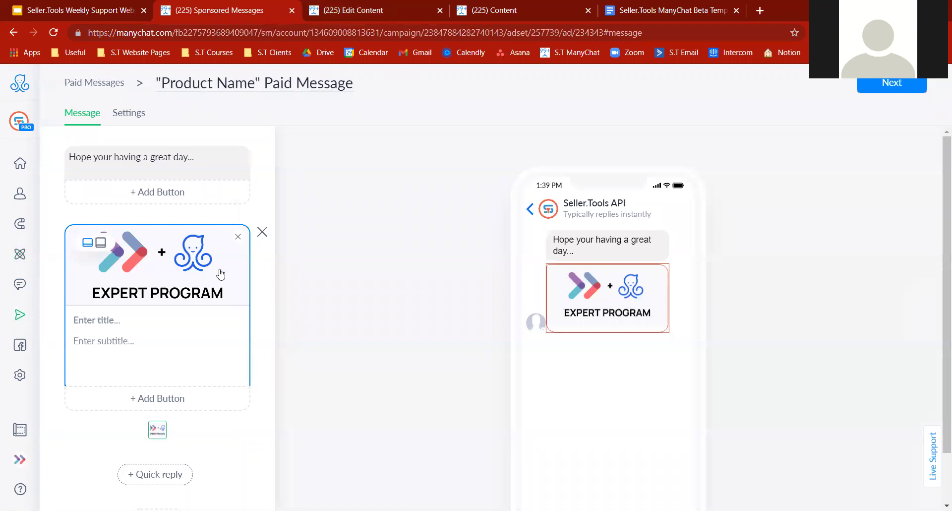
Copy the title "We Will Be Starting A Rebate Giveaway Soon:" from the Sponsored Example 2.0 Flow's card into the paid message card's title.
{"action": "left_click", "coordinate": [119, 319]}
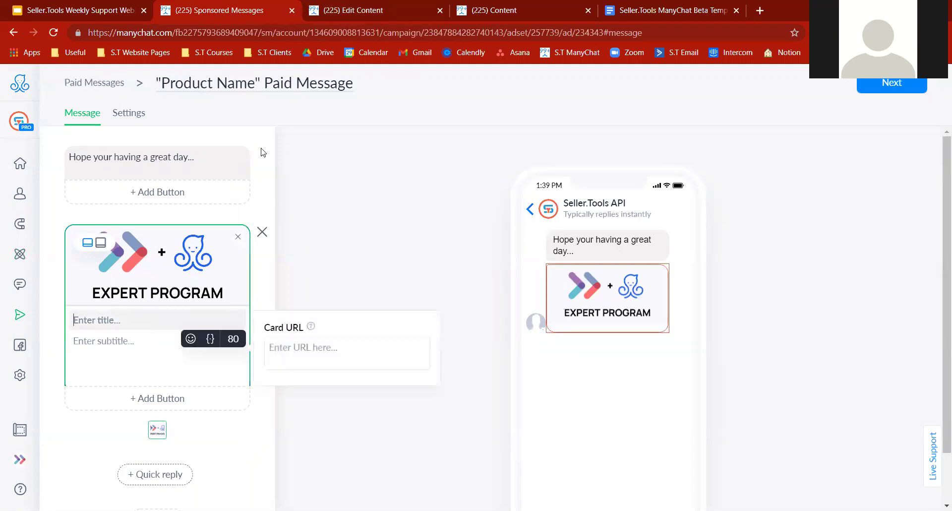
{"action": "left_click", "coordinate": [353, 10]}
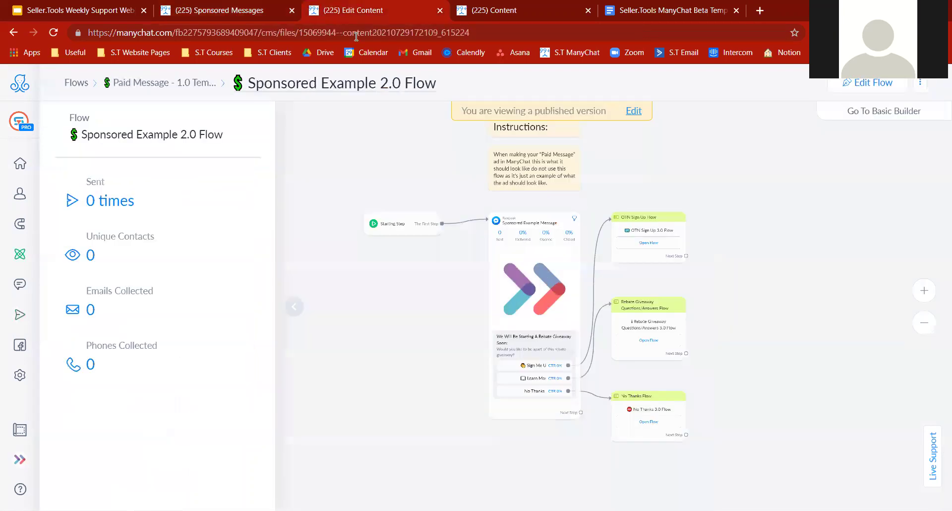
{"action": "left_click", "coordinate": [497, 350]}
{"action": "left_click_drag", "start_coordinate": [273, 269], "coordinate": [274, 411]}
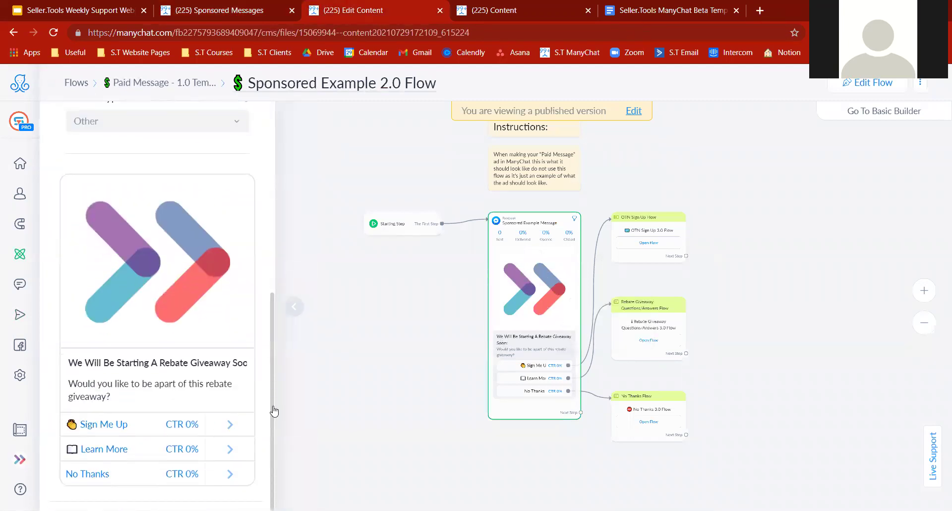
{"action": "triple_click", "coordinate": [134, 359]}
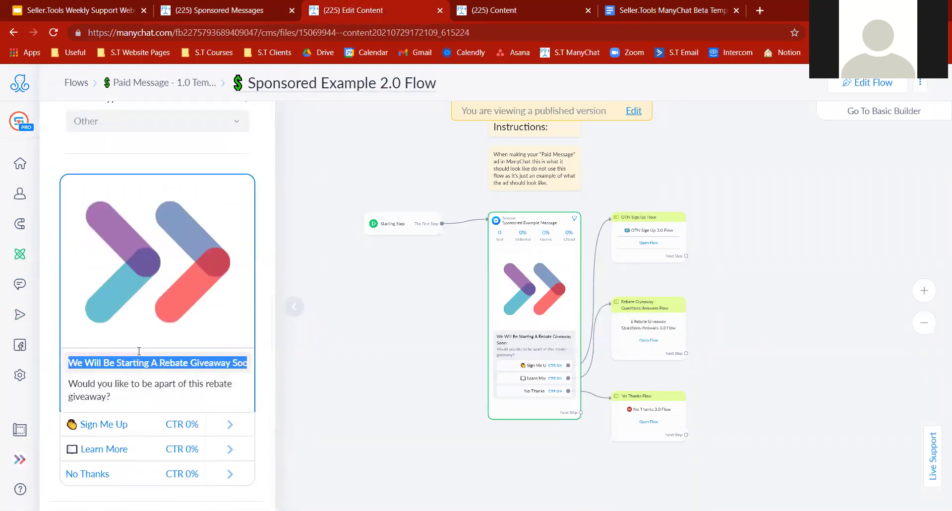
{"action": "left_click", "coordinate": [243, 9]}
{"action": "left_click", "coordinate": [101, 320]}
{"action": "type", "text": "We Will Be Starting A Rebate Giveaway Soon:"}
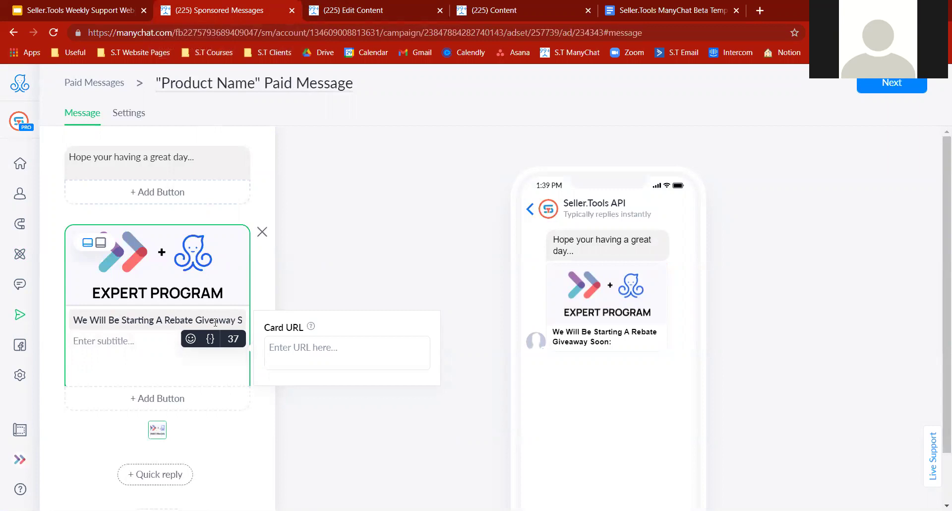
Copy the example card's subtitle "Would you like to be apart of this rebate giveaway?" into the paid message card's subtitle.
{"action": "key", "text": "ctrl+Tab"}
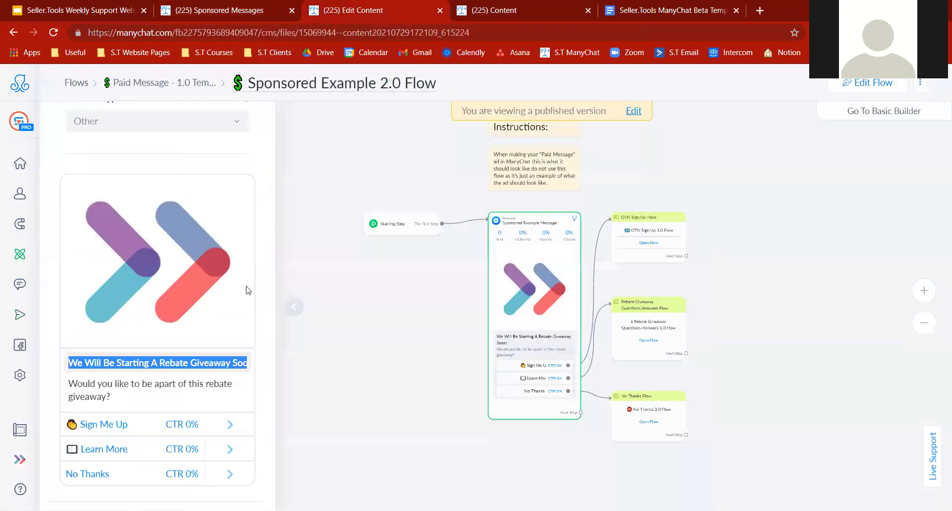
{"action": "left_click_drag", "start_coordinate": [113, 394], "coordinate": [69, 383]}
{"action": "key", "text": "ctrl+c"}
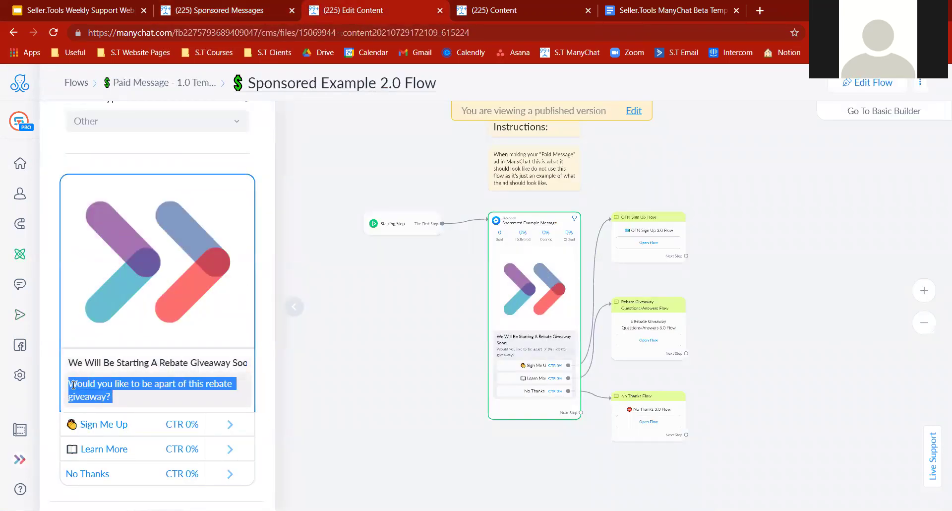
{"action": "key", "text": "ctrl+shift+Tab"}
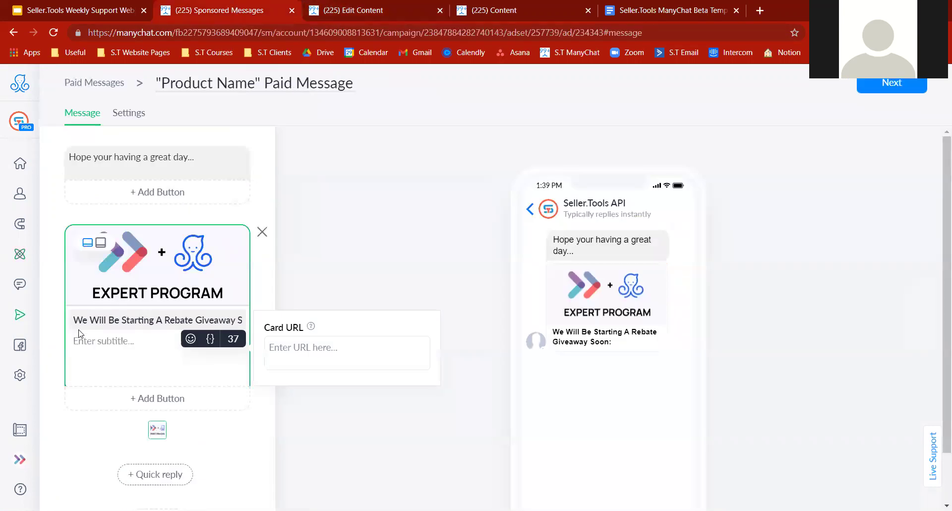
{"action": "left_click", "coordinate": [86, 341]}
{"action": "key", "text": "ctrl+v"}
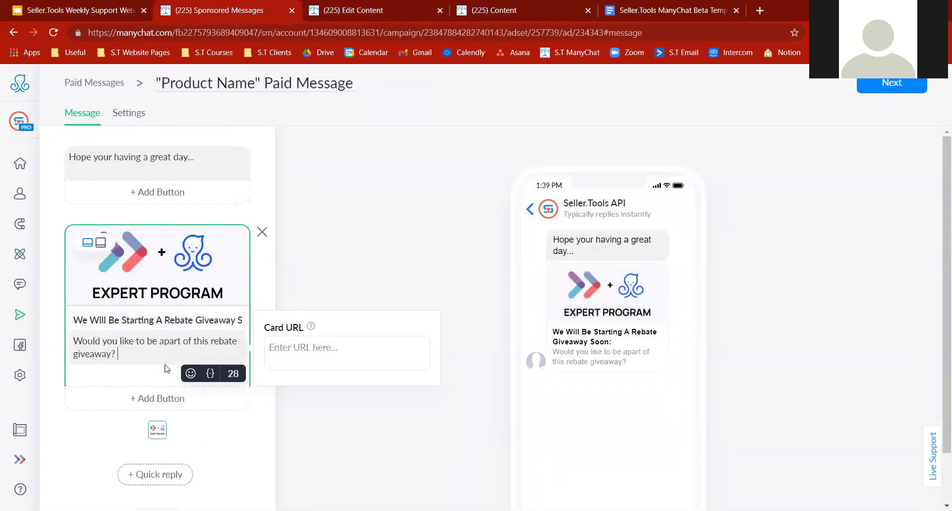
Add three buttons to the paid message card.
{"action": "left_click", "coordinate": [135, 398]}
{"action": "left_click", "coordinate": [113, 430]}
{"action": "left_click", "coordinate": [119, 448]}
Open the Sponsored Example 2.0 Flow for editing, copy its "👏 Sign Me Up" button title, and use it for the paid message card's first button.
{"action": "key", "text": "ctrl+Tab"}
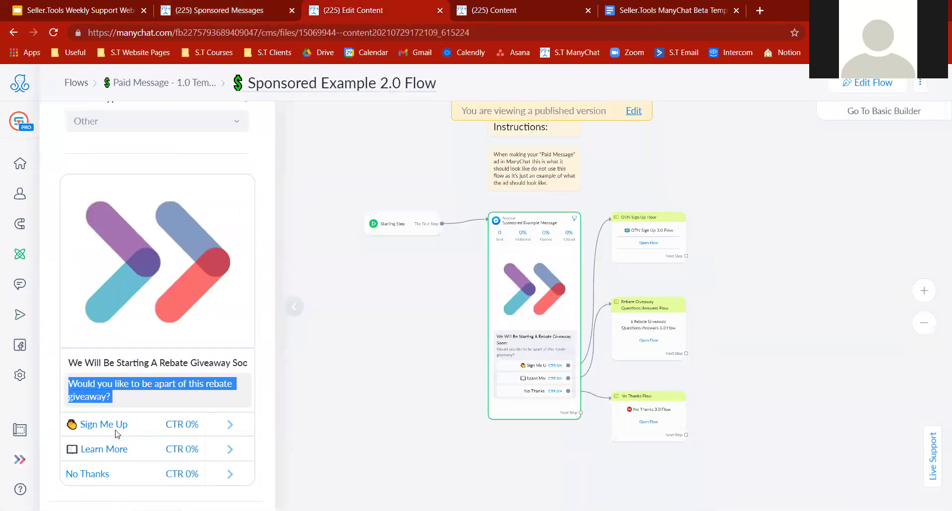
{"action": "mouse_move", "coordinate": [152, 425]}
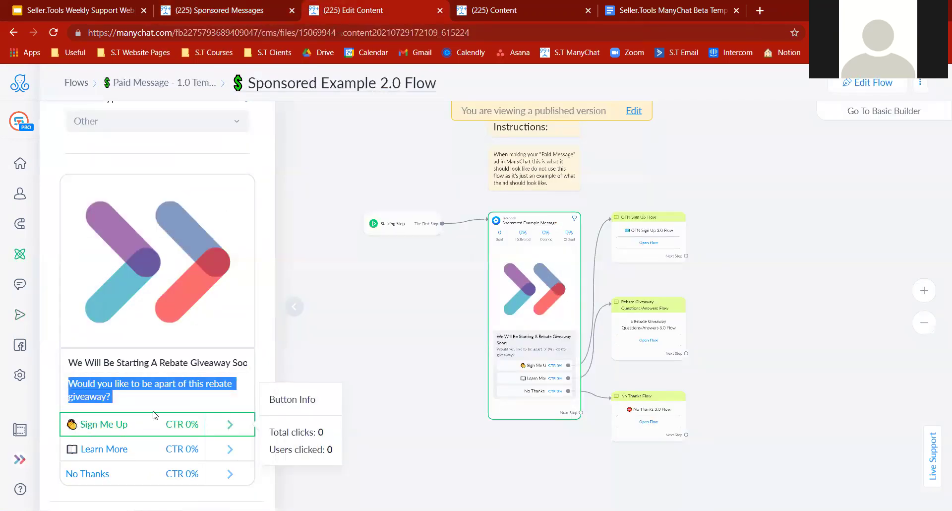
{"action": "left_click", "coordinate": [900, 84]}
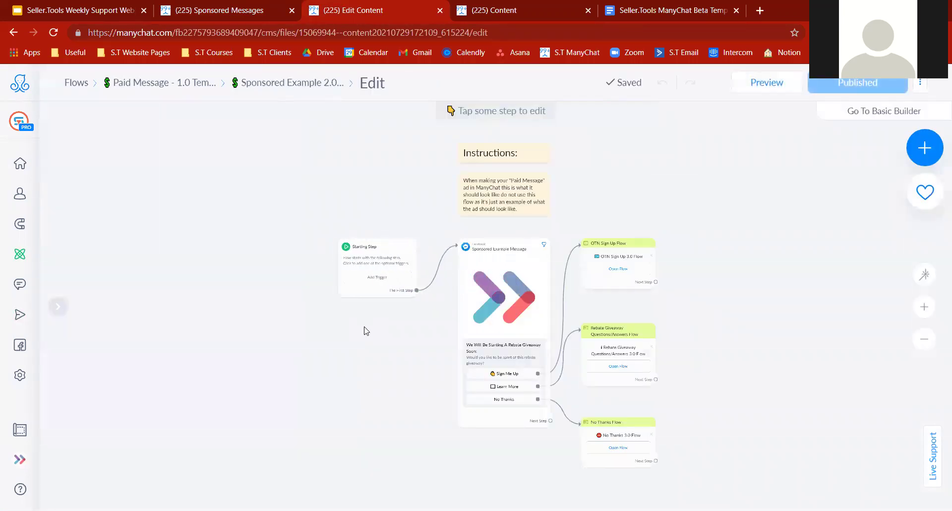
{"action": "left_click", "coordinate": [507, 376]}
{"action": "double_click", "coordinate": [292, 373]}
{"action": "key", "text": "ctrl+a"}
{"action": "key", "text": "ctrl+Page_Up"}
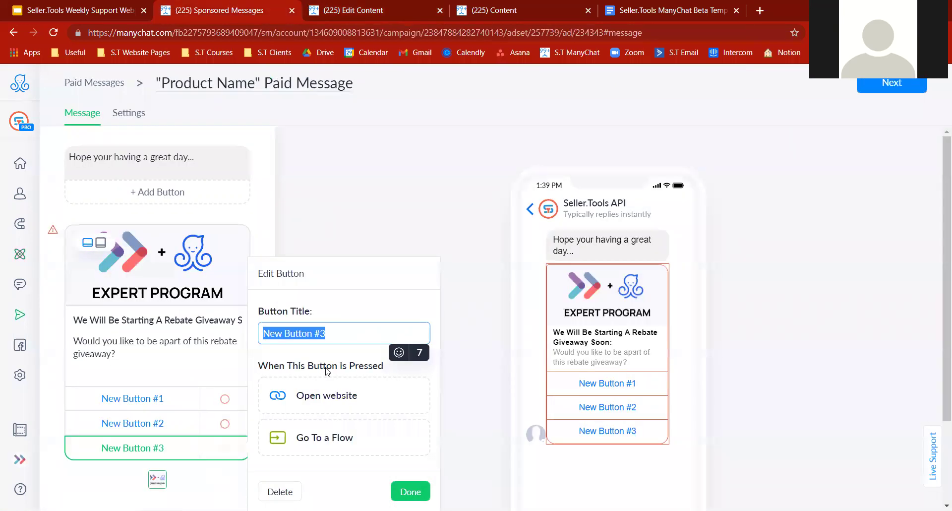
{"action": "left_click", "coordinate": [132, 398]}
{"action": "type", "text": "👏 Sign Me Up"}
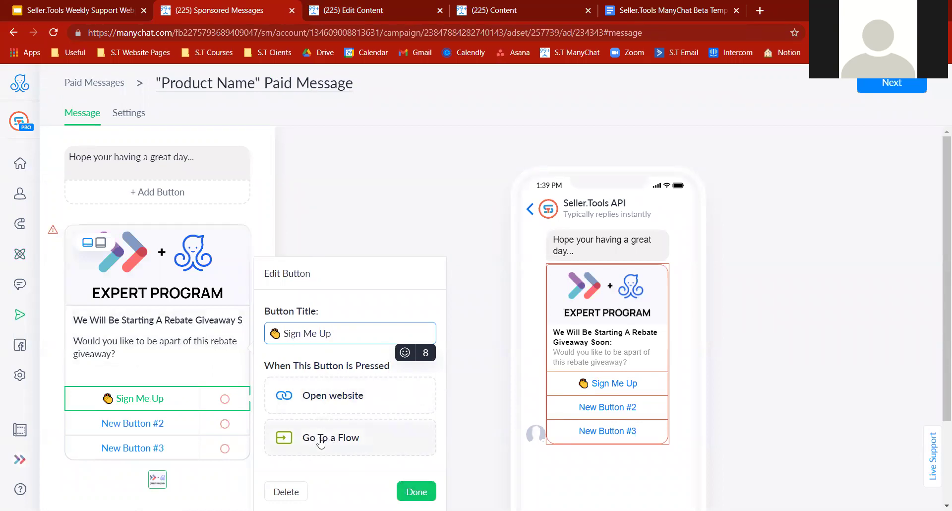
Make the paid message card's "👏 Sign Me Up" button go to the OTN Sign Up 3.0 Flow in the Paid Message - 1.0 Template folder.
{"action": "left_click", "coordinate": [346, 449]}
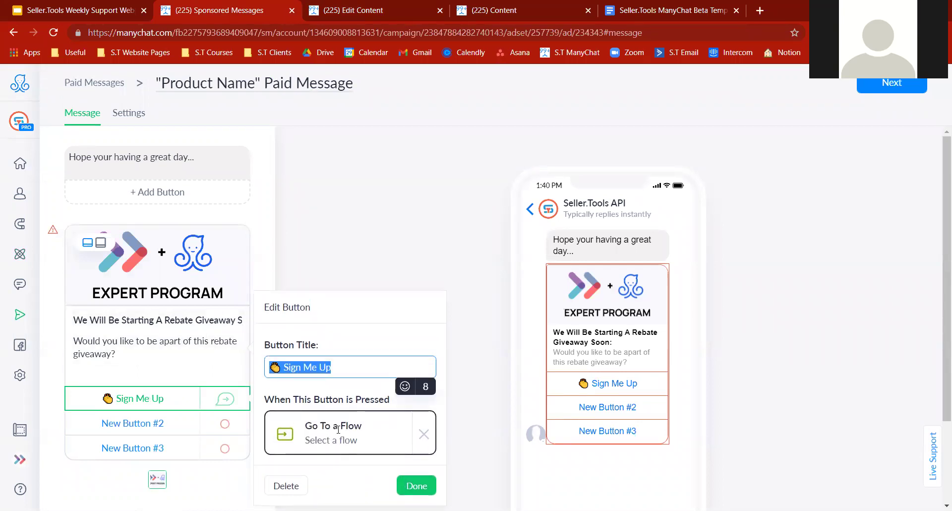
{"action": "left_click", "coordinate": [327, 445]}
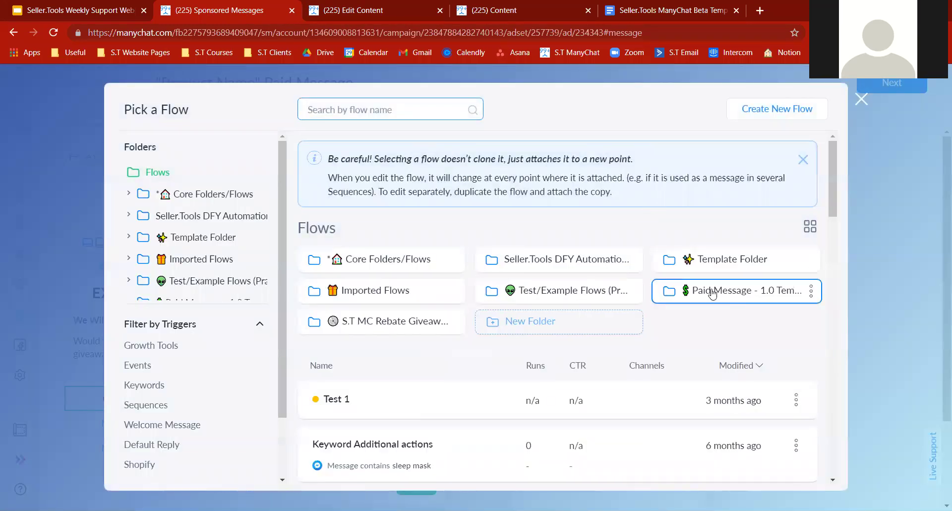
{"action": "left_click", "coordinate": [708, 293]}
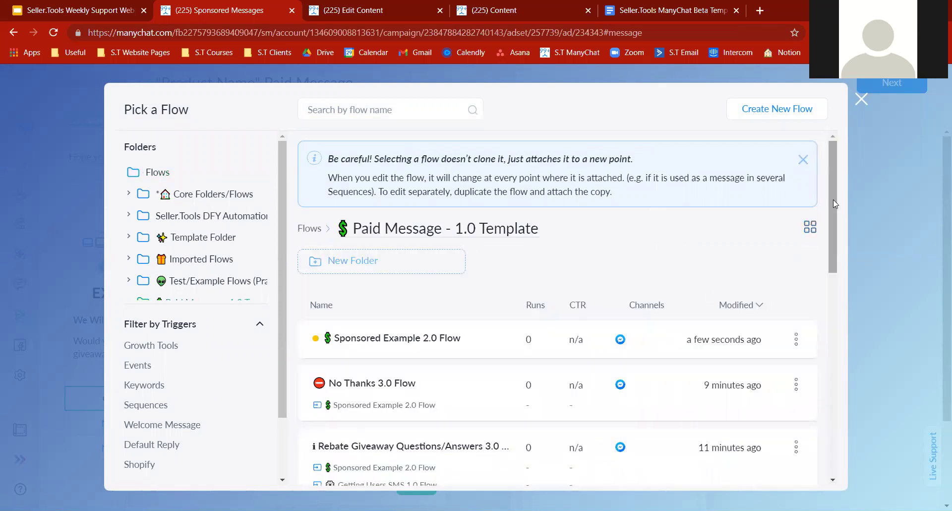
{"action": "left_click_drag", "start_coordinate": [833, 200], "coordinate": [835, 276]}
{"action": "left_click", "coordinate": [410, 329]}
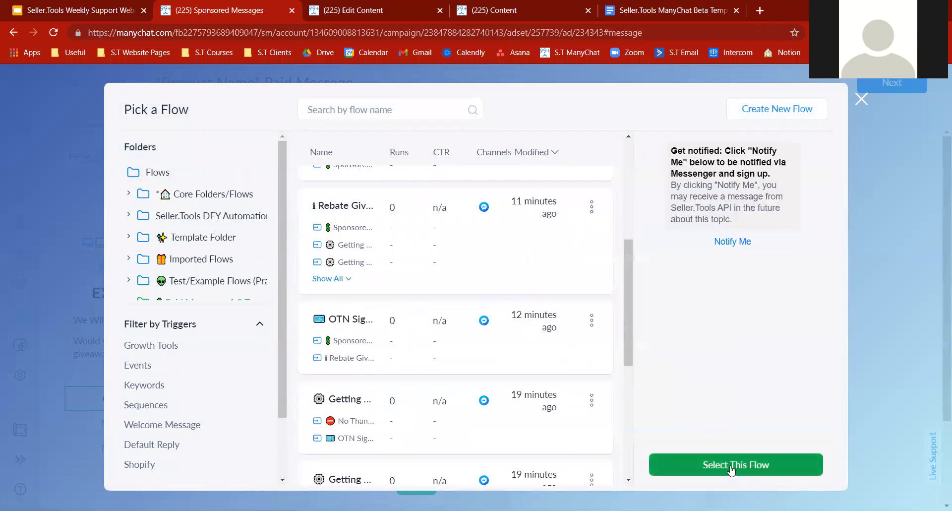
{"action": "left_click", "coordinate": [733, 462]}
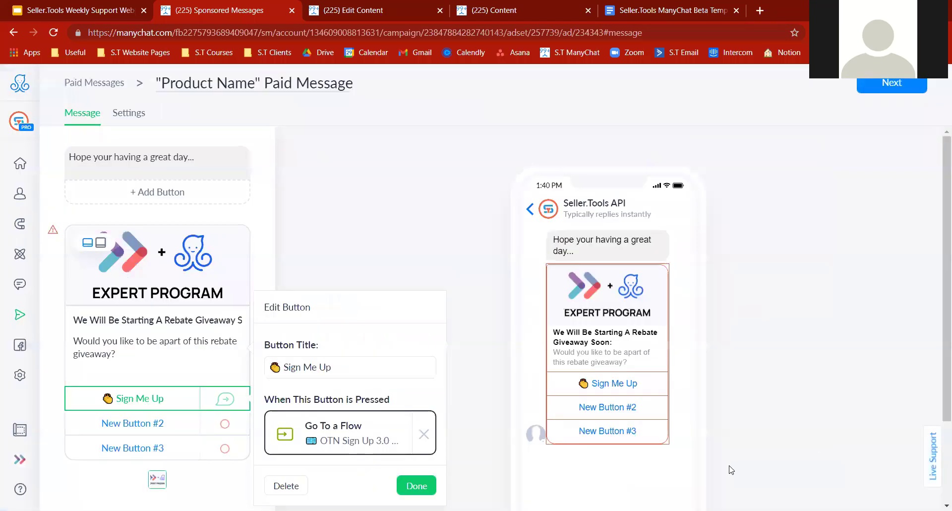
{"action": "left_click", "coordinate": [417, 486]}
Copy the "📖 Learn More" button title from the Sponsored Example 2.0 Flow and use it for the paid message card's second button.
{"action": "left_click", "coordinate": [336, 15]}
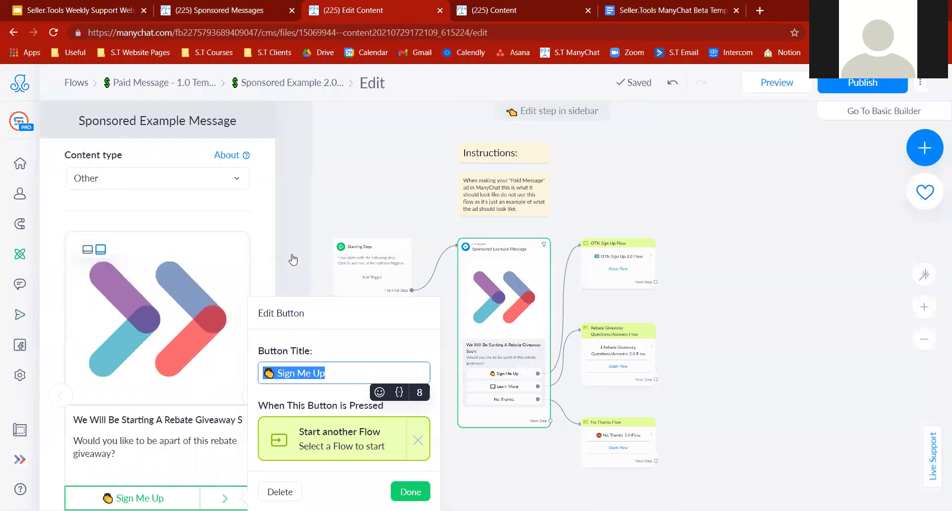
{"action": "left_click_drag", "start_coordinate": [273, 246], "coordinate": [268, 367]}
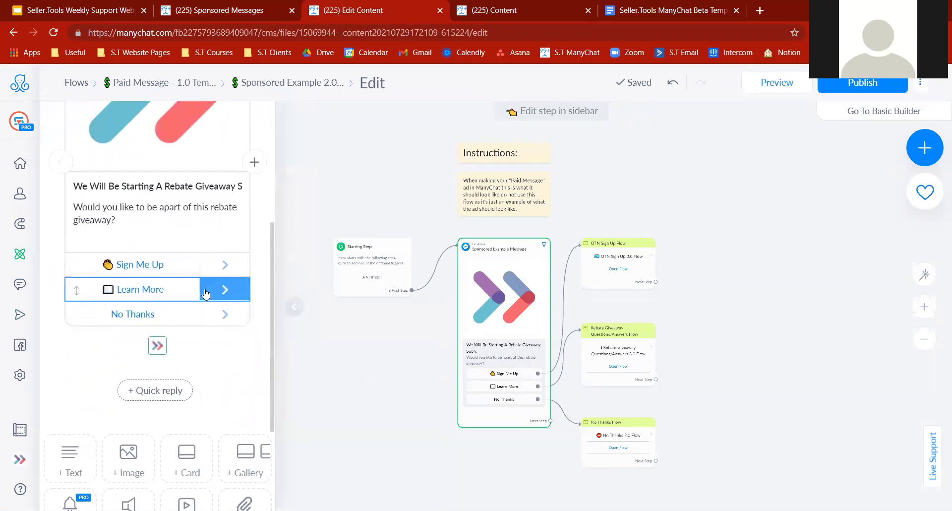
{"action": "left_click", "coordinate": [204, 292]}
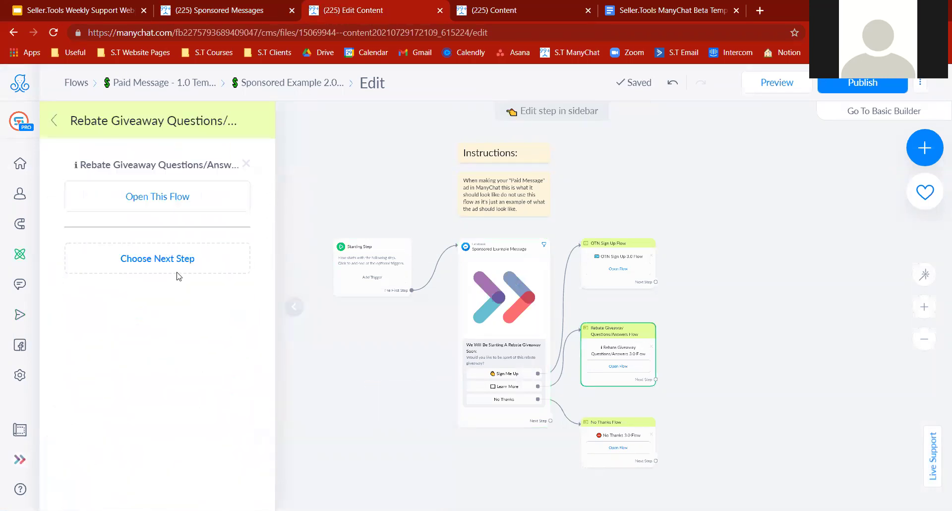
{"action": "left_click", "coordinate": [52, 122]}
{"action": "scroll", "coordinate": [273, 311], "scroll_direction": "down", "scroll_amount": 3}
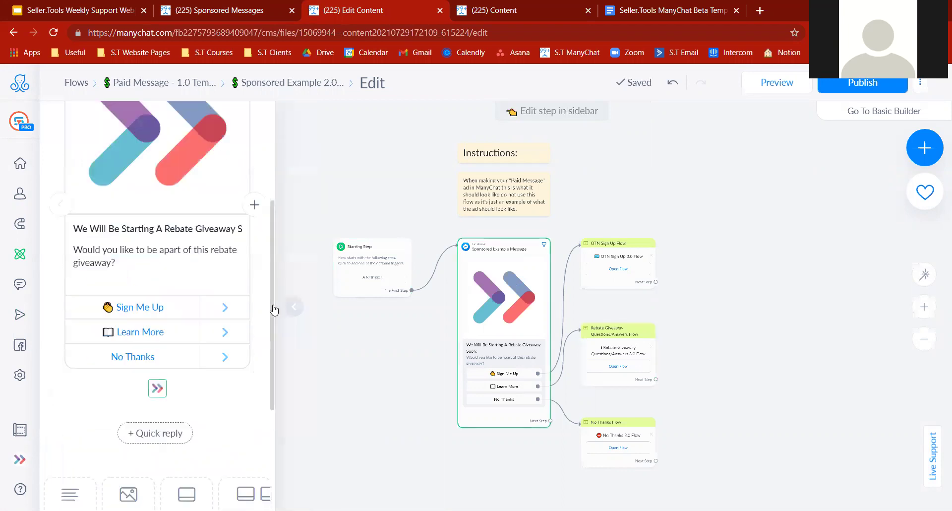
{"action": "left_click", "coordinate": [214, 328]}
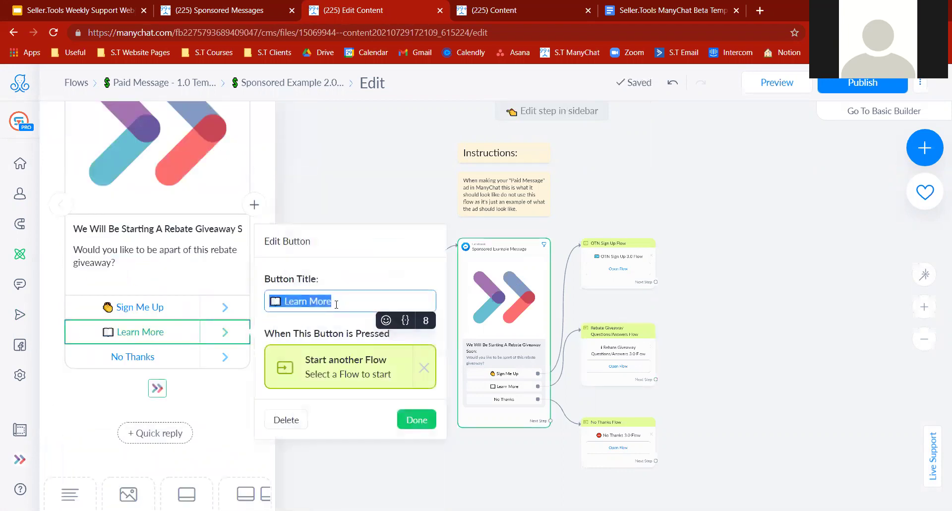
{"action": "left_click", "coordinate": [242, 11]}
{"action": "left_click", "coordinate": [149, 425]}
{"action": "type", "text": "📖 Learn More"}
{"action": "left_click", "coordinate": [416, 491]}
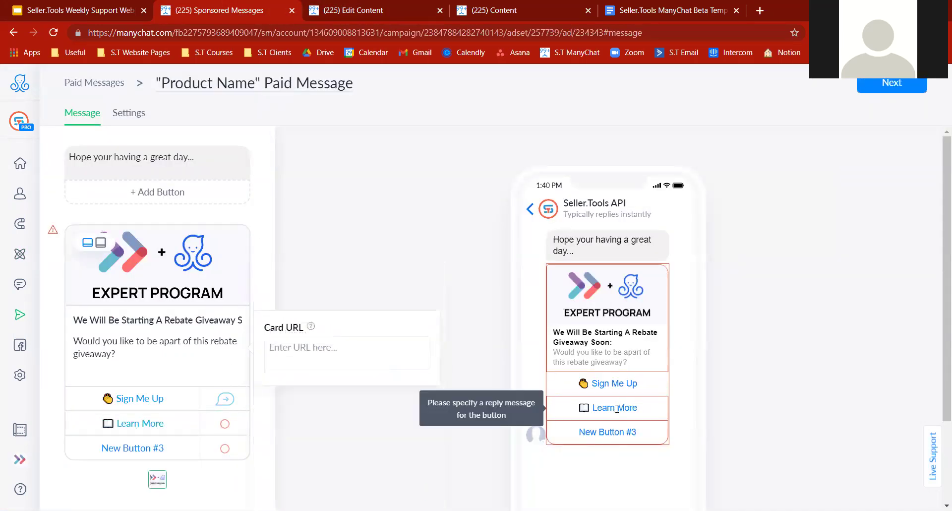
Make the "📖 Learn More" button go to the Rebate Giveaway Questions/Answers 3.0 flow in the Paid Message - 1.0 Template folder.
{"action": "left_click", "coordinate": [179, 432]}
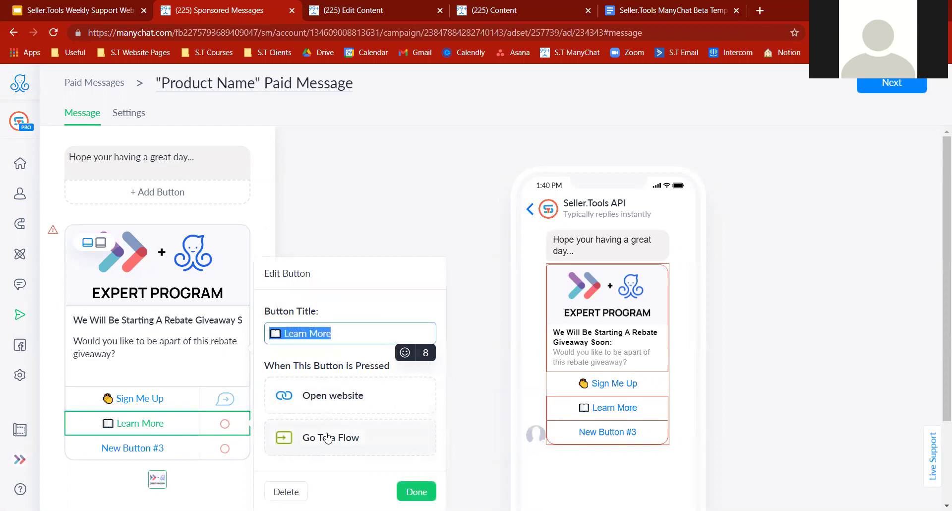
{"action": "left_click", "coordinate": [322, 435]}
{"action": "left_click", "coordinate": [322, 446]}
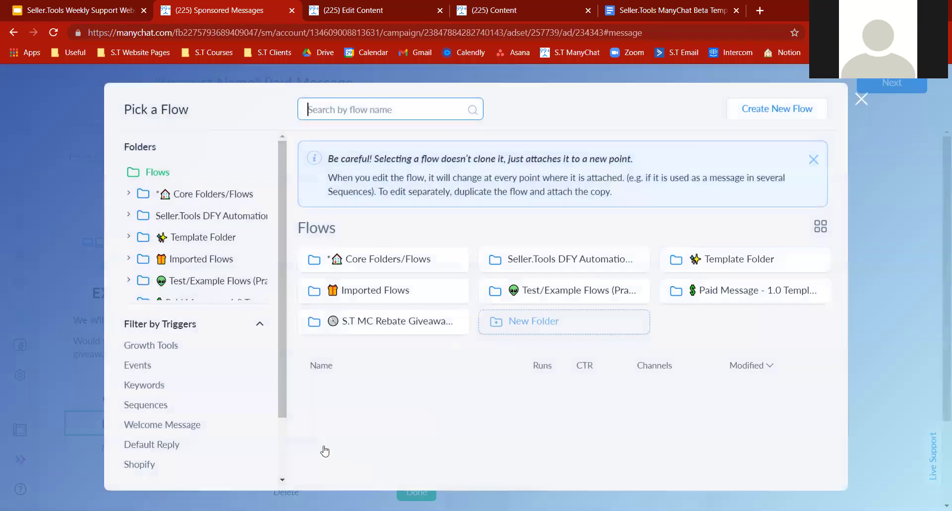
{"action": "left_click", "coordinate": [664, 296]}
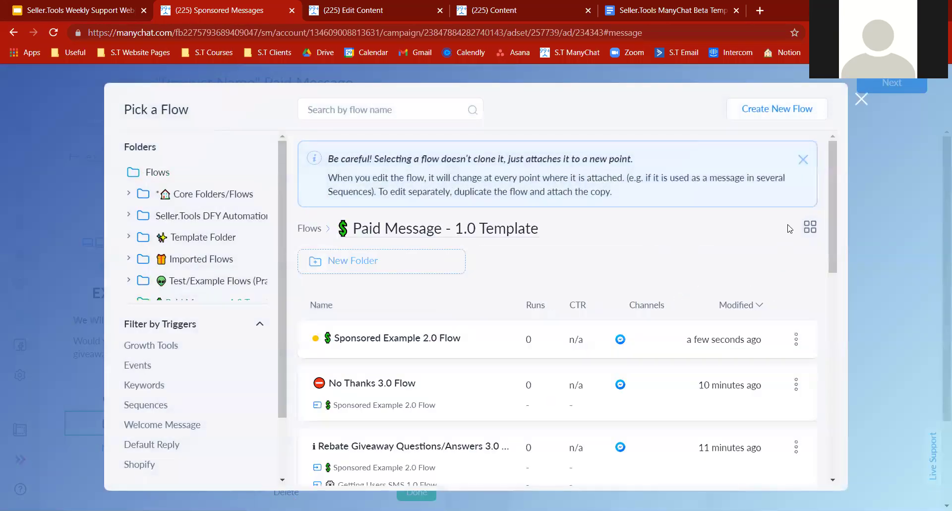
{"action": "left_click_drag", "start_coordinate": [827, 192], "coordinate": [836, 244]}
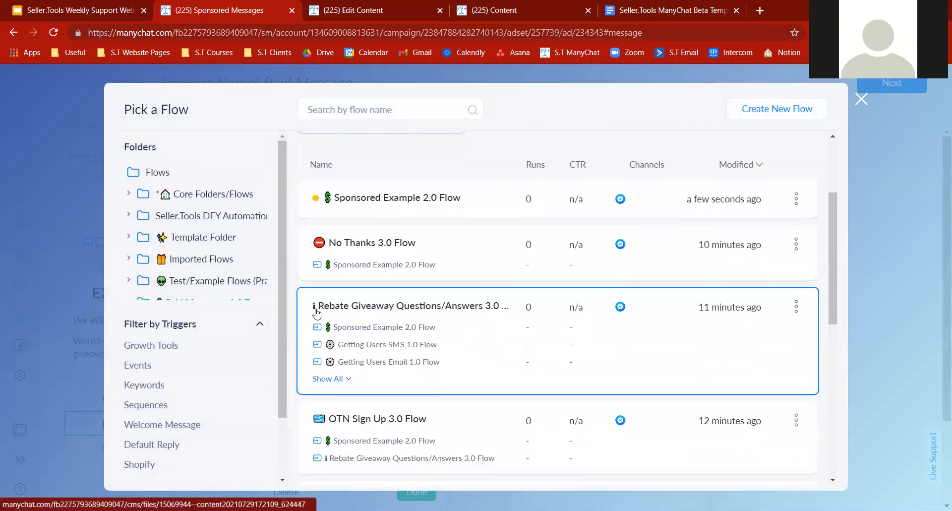
{"action": "left_click", "coordinate": [382, 322]}
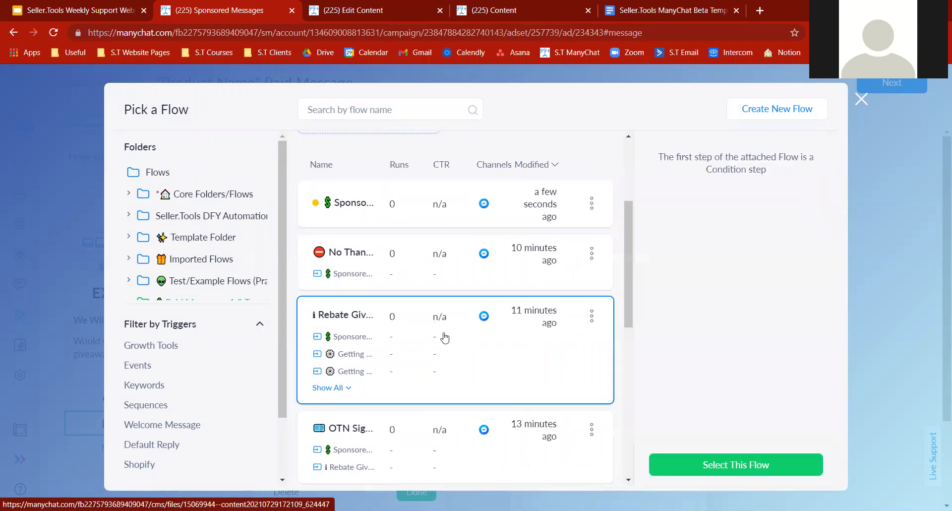
{"action": "left_click", "coordinate": [669, 463]}
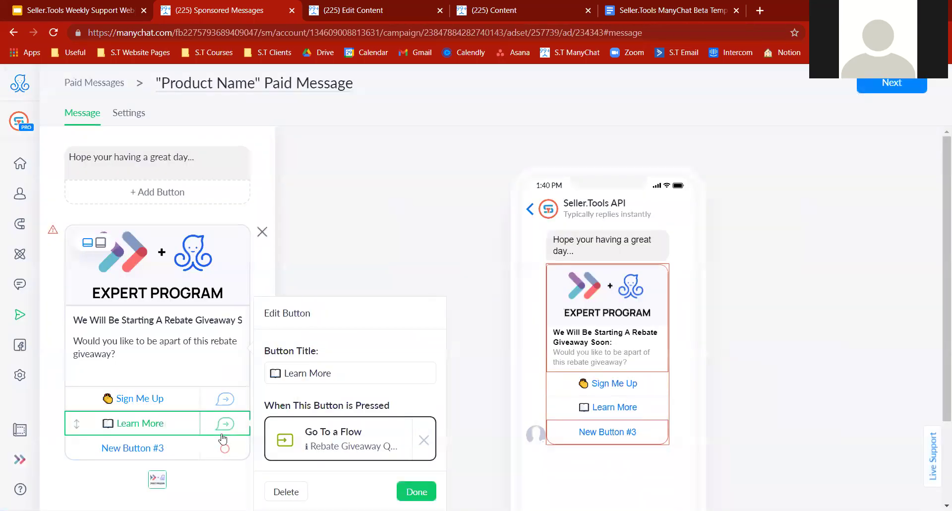
{"action": "left_click", "coordinate": [416, 491]}
Copy the "No Thanks" button title from the Sponsored Example 2.0 Flow and use it for the paid message card's third button.
{"action": "left_click", "coordinate": [364, 10]}
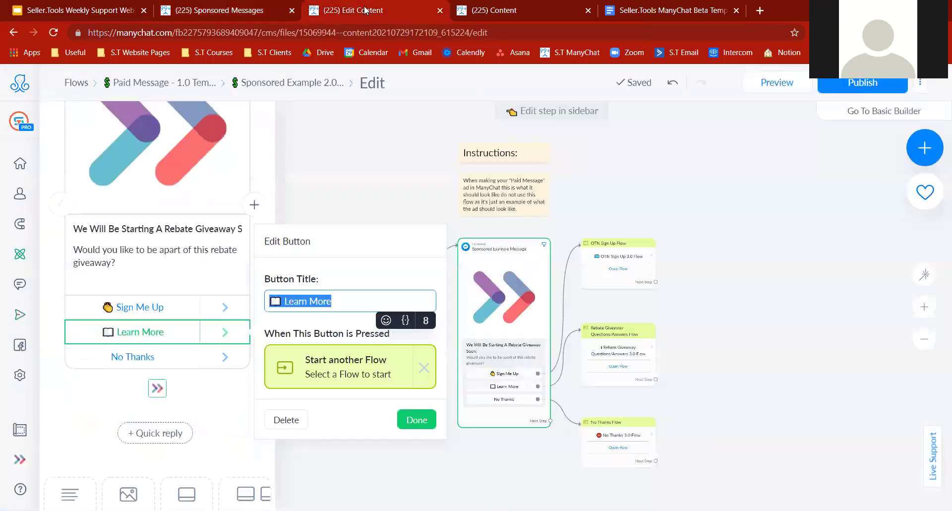
{"action": "left_click", "coordinate": [109, 357]}
{"action": "key", "text": "ctrl+c"}
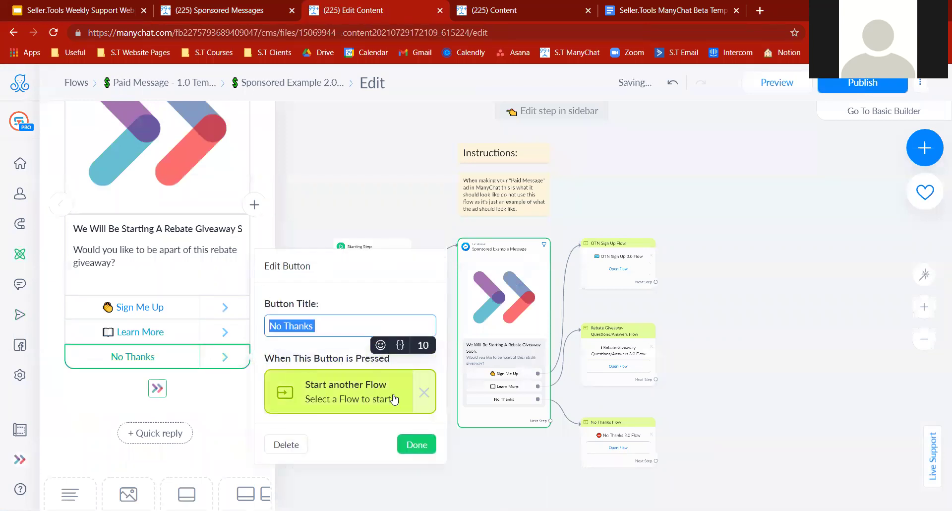
{"action": "left_click", "coordinate": [233, 6]}
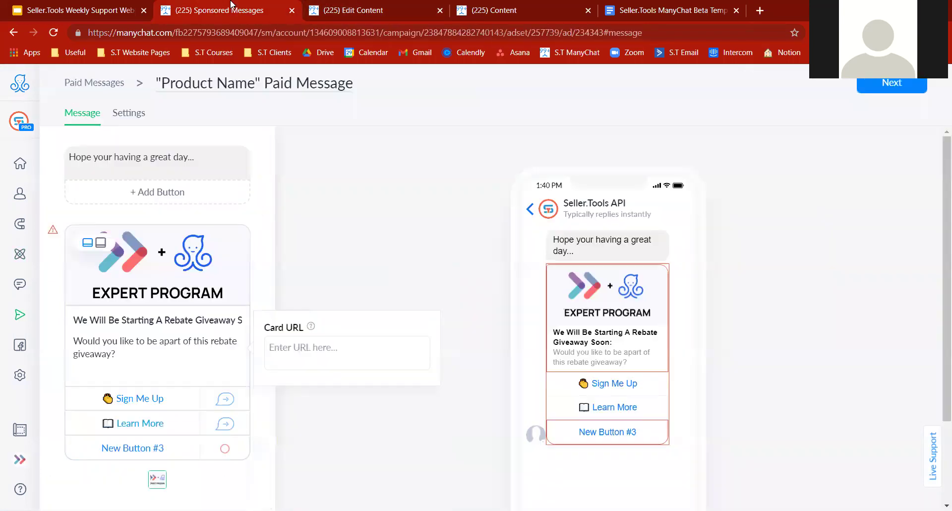
{"action": "left_click", "coordinate": [128, 448]}
{"action": "key", "text": "ctrl+v"}
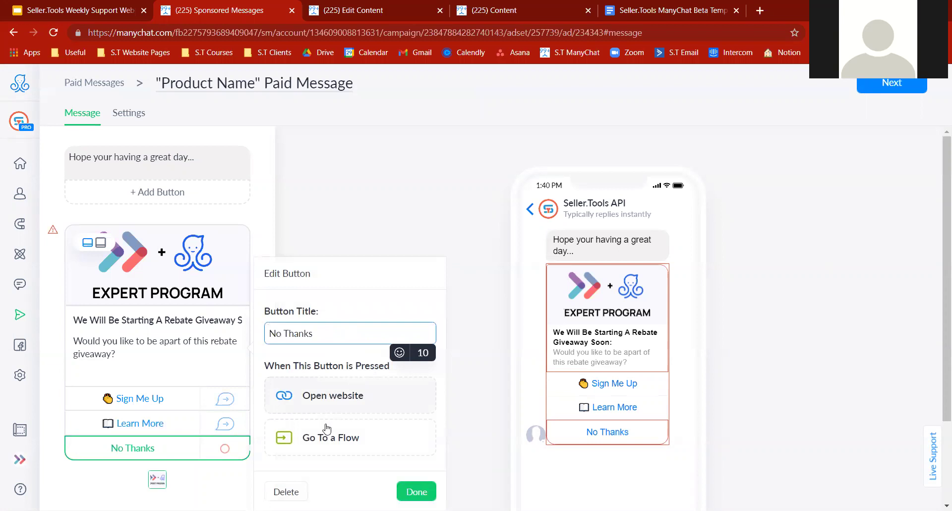
Make the "No Thanks" button go to the No Thanks 3.0 Flow in the Paid Message - 1.0 Template folder.
{"action": "left_click", "coordinate": [305, 437]}
{"action": "left_click", "coordinate": [329, 445]}
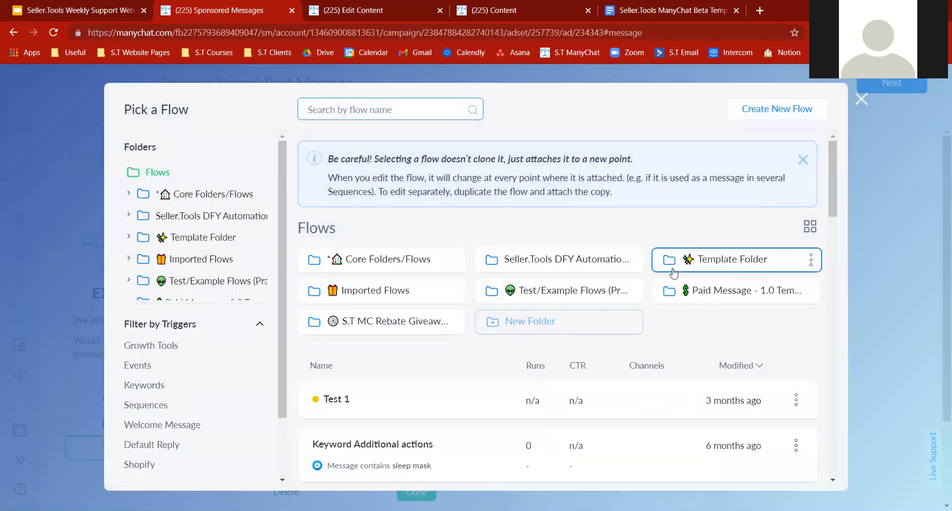
{"action": "left_click", "coordinate": [703, 292]}
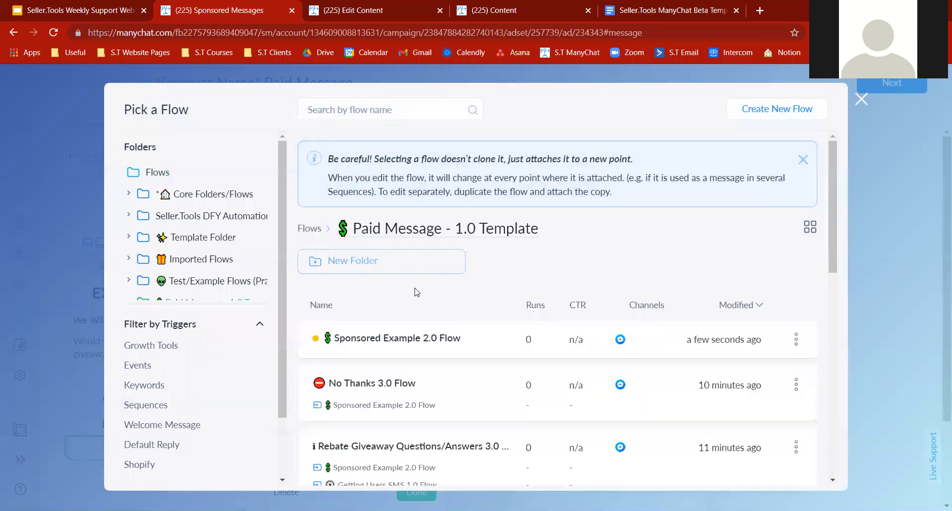
{"action": "left_click", "coordinate": [327, 387]}
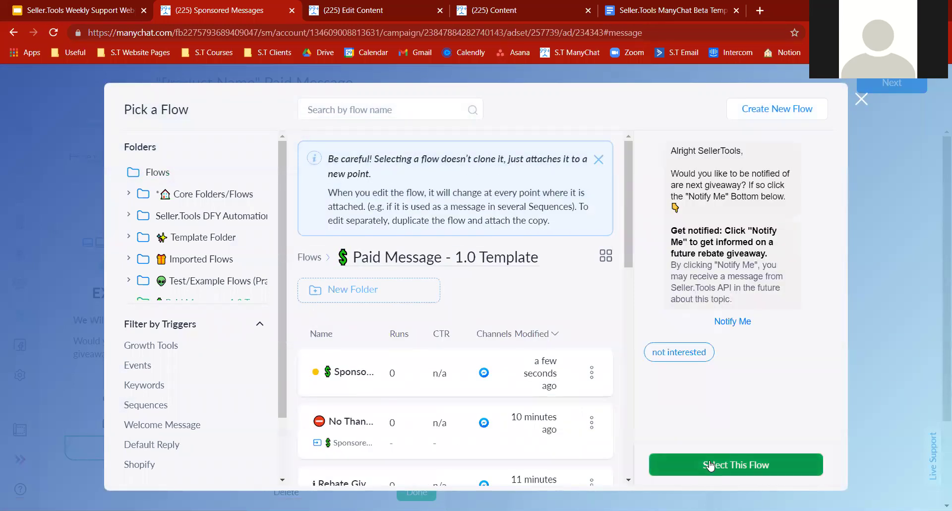
{"action": "left_click", "coordinate": [709, 464]}
{"action": "left_click", "coordinate": [415, 491]}
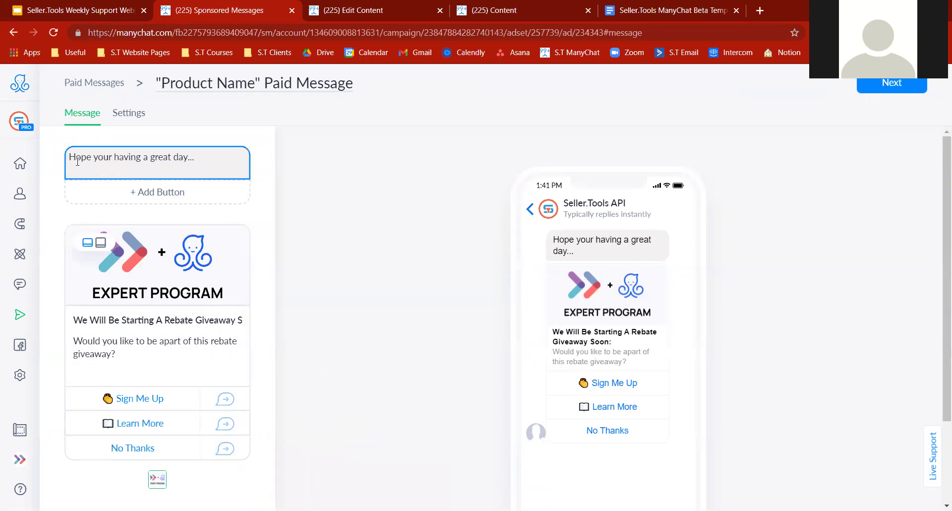
{"action": "left_click", "coordinate": [227, 156]}
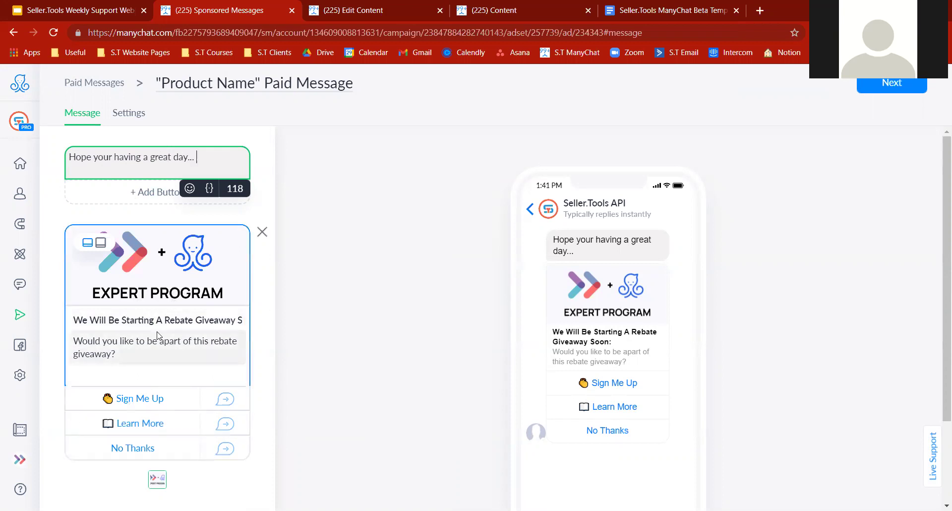
Open the paid message's settings and try to select all contacts with a Messenger interaction less than 365 days ago as its audience.
{"action": "left_click", "coordinate": [130, 113]}
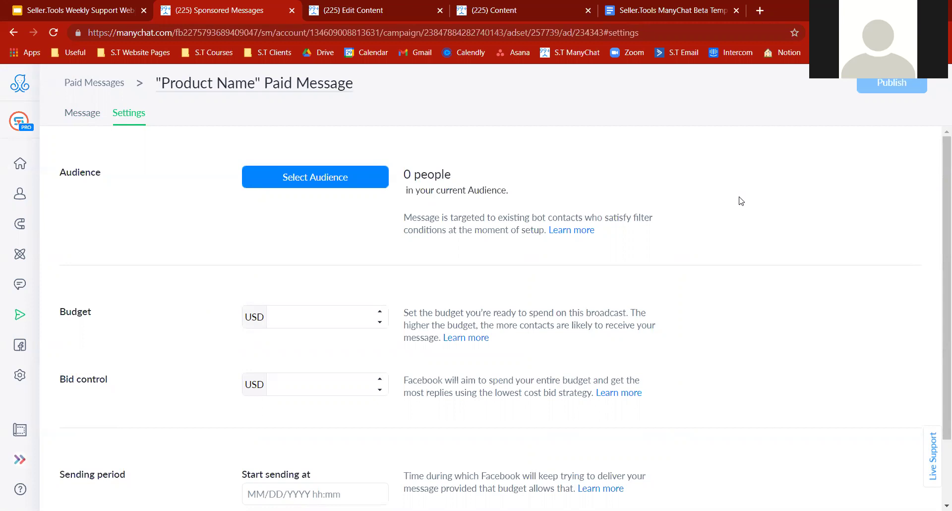
{"action": "left_click", "coordinate": [341, 180]}
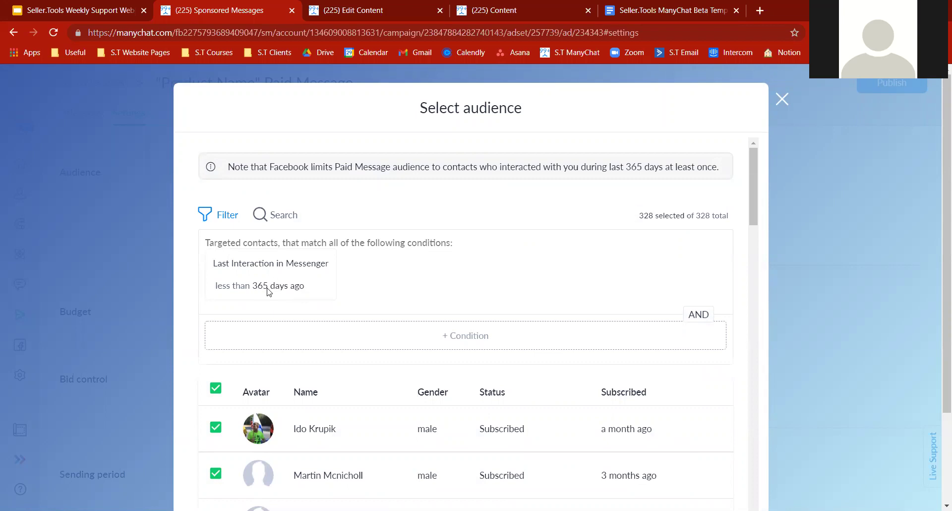
{"action": "left_click_drag", "start_coordinate": [754, 182], "coordinate": [775, 508]}
{"action": "left_click_drag", "start_coordinate": [946, 313], "coordinate": [935, 470]}
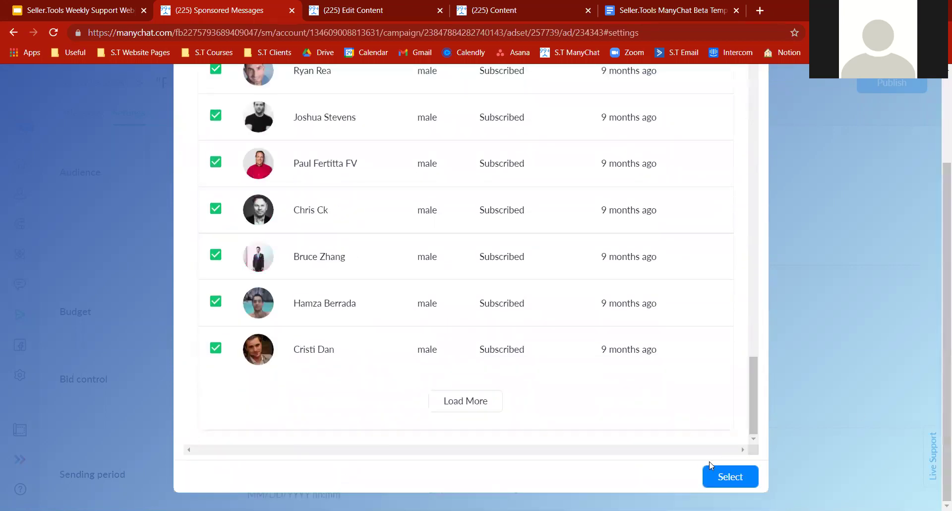
{"action": "left_click", "coordinate": [711, 467]}
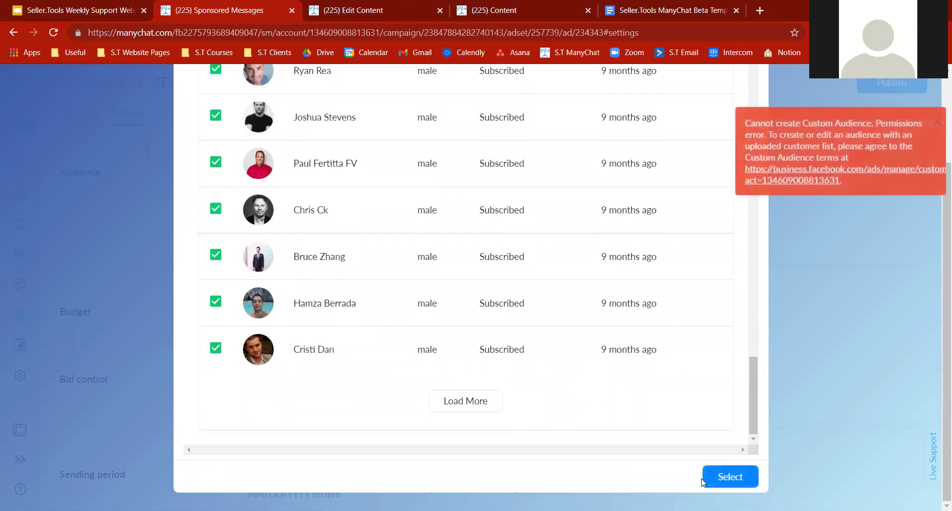
{"action": "left_click", "coordinate": [935, 125]}
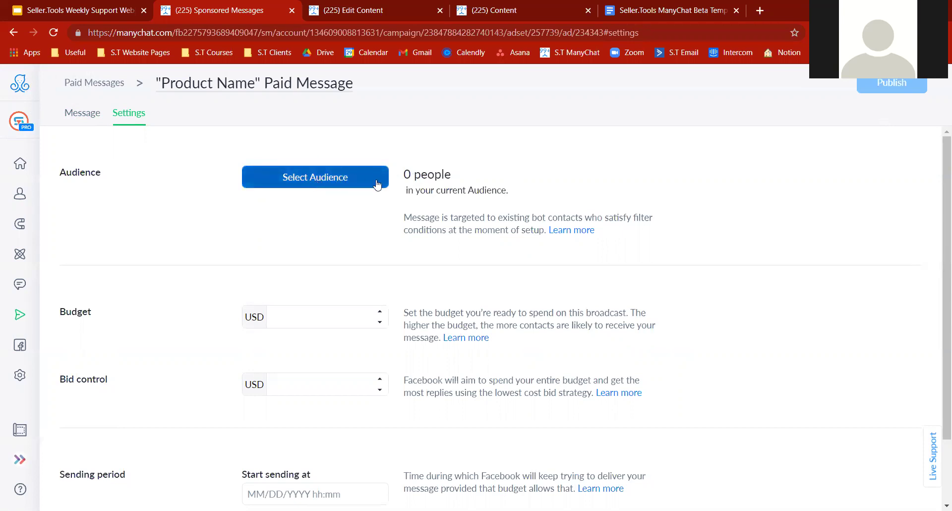
Try out an audience condition of Last Interaction in Messenger more than 1 day ago, discarding it without selecting an audience.
{"action": "left_click", "coordinate": [336, 179]}
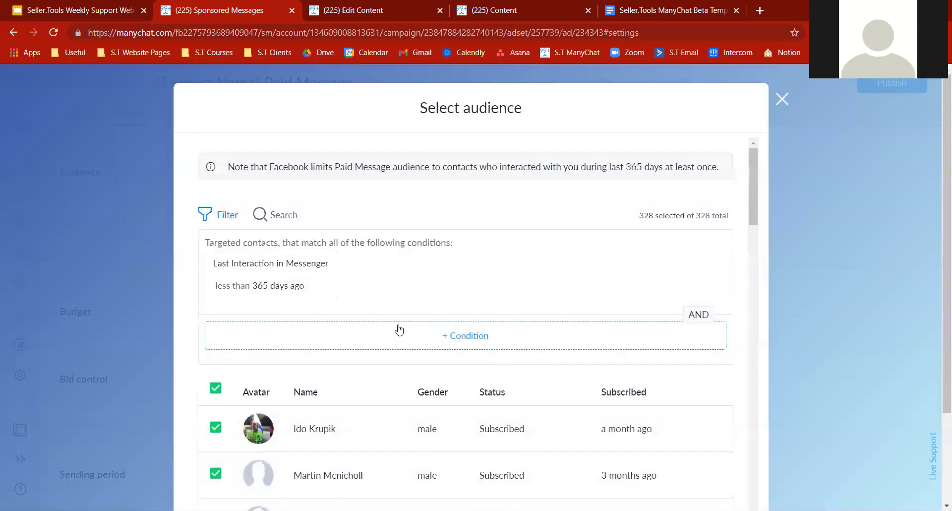
{"action": "left_click", "coordinate": [405, 345]}
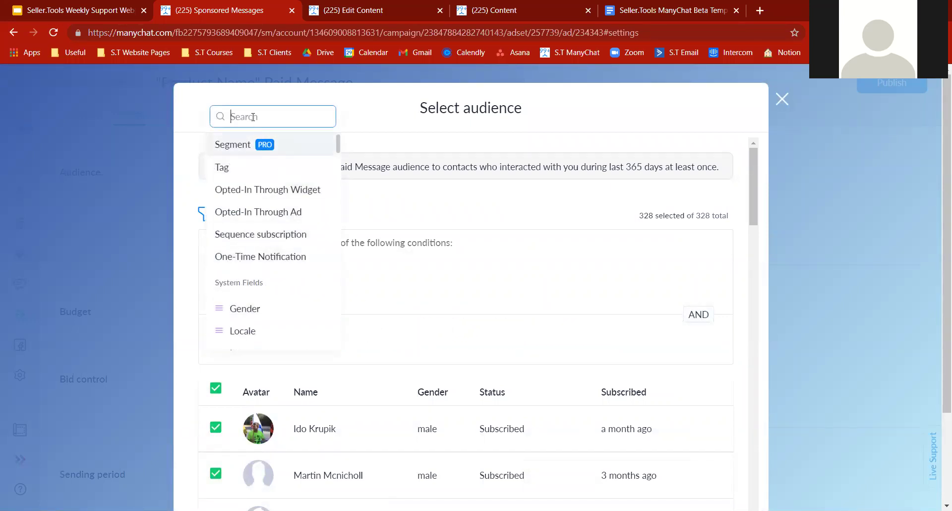
{"action": "type", "text": "last"}
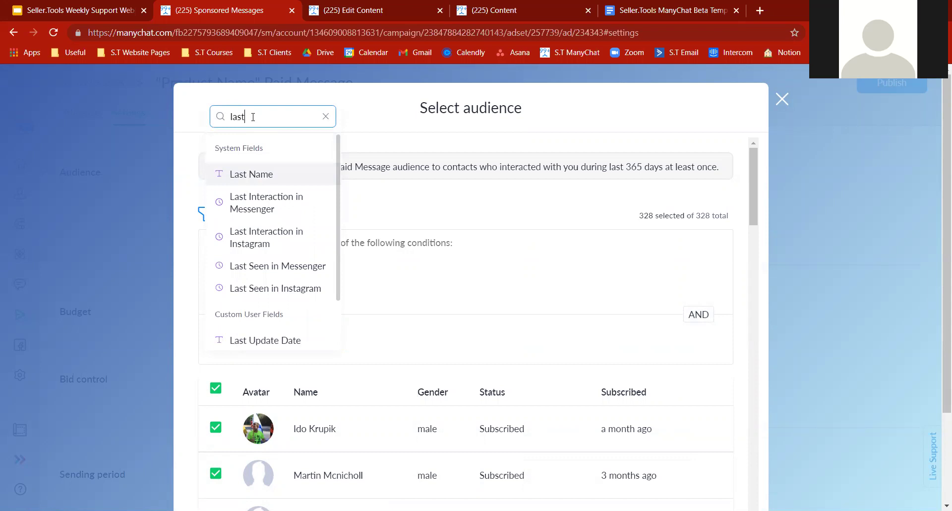
{"action": "left_click", "coordinate": [262, 205]}
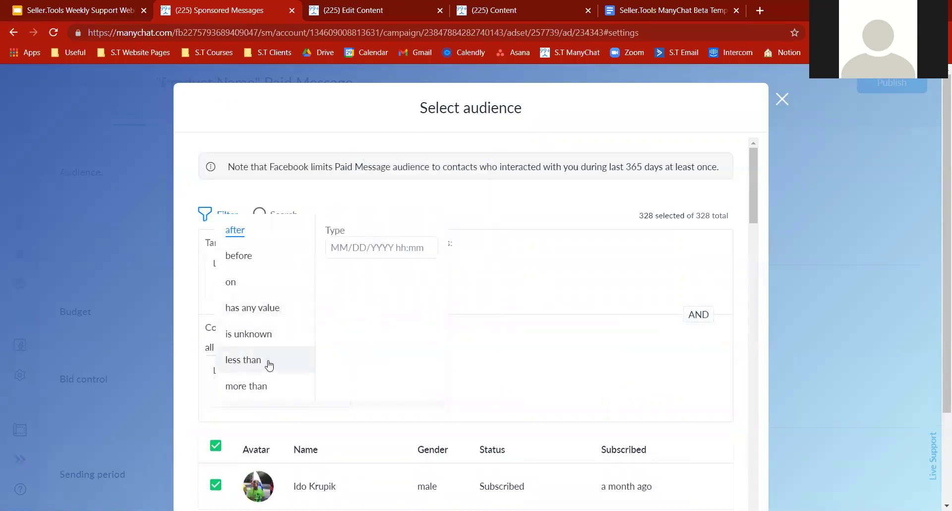
{"action": "left_click", "coordinate": [246, 387]}
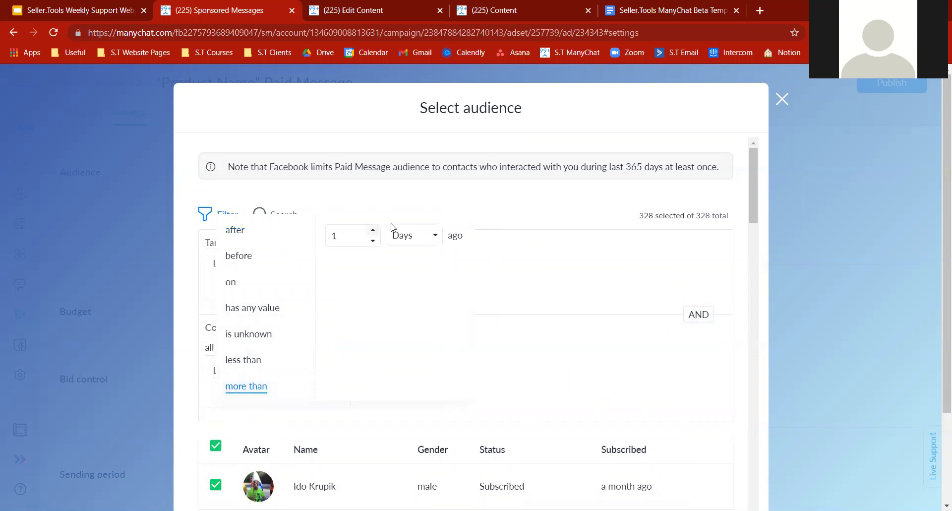
{"action": "left_click", "coordinate": [548, 370]}
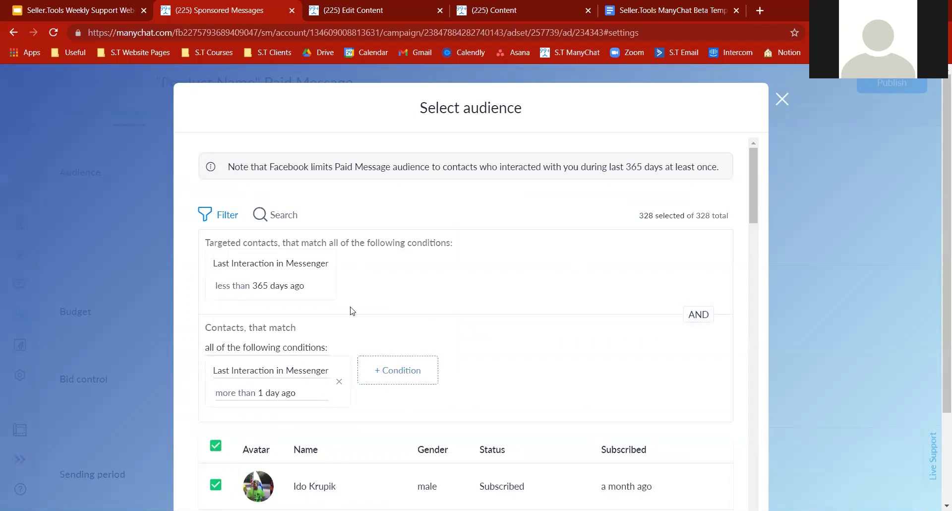
{"action": "left_click", "coordinate": [340, 382]}
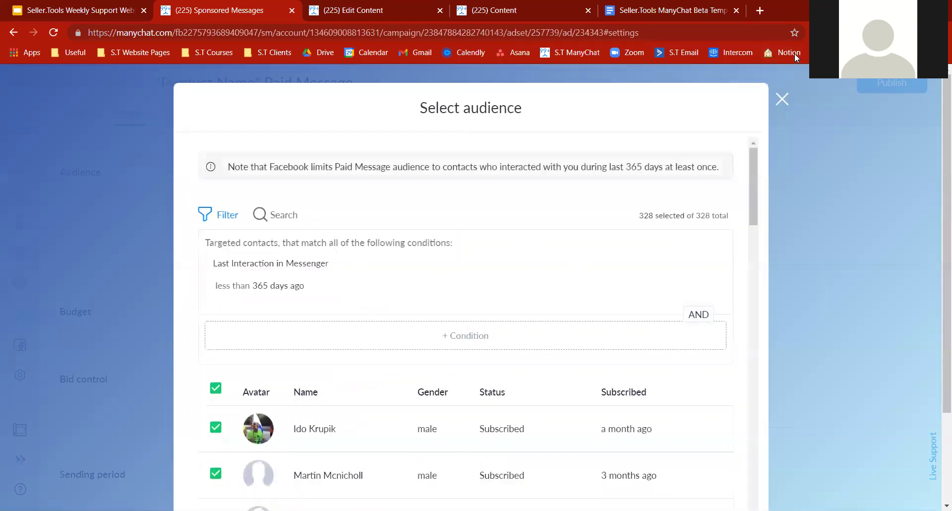
{"action": "left_click", "coordinate": [782, 98]}
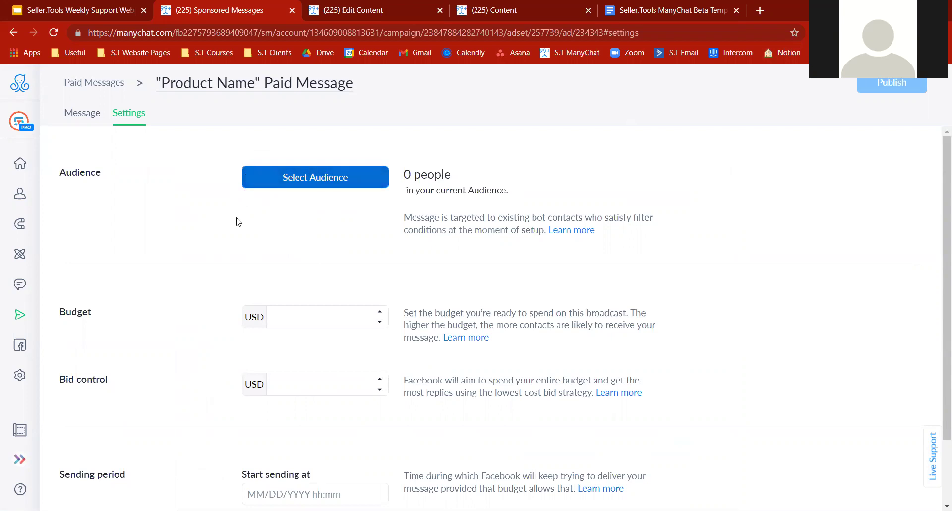
Set both the budget and the bid control of the paid message to 50 USD.
{"action": "scroll", "coordinate": [942, 154], "scroll_direction": "down", "scroll_amount": 1}
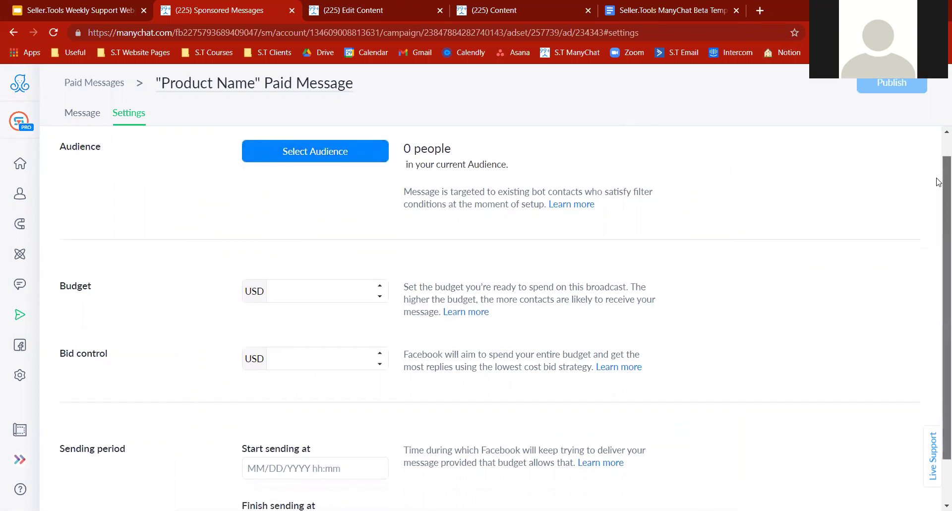
{"action": "scroll", "coordinate": [939, 141], "scroll_direction": "up", "scroll_amount": 1}
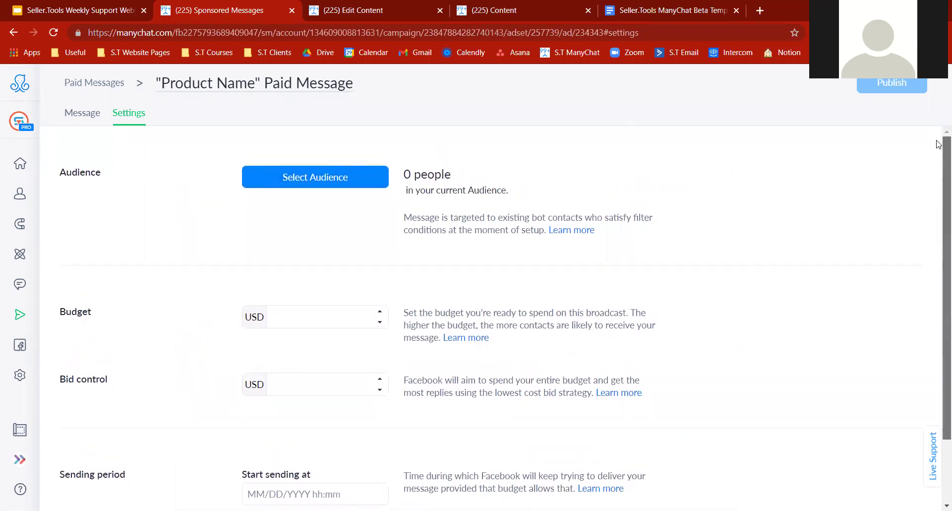
{"action": "scroll", "coordinate": [939, 164], "scroll_direction": "down", "scroll_amount": 1}
{"action": "scroll", "coordinate": [939, 196], "scroll_direction": "down", "scroll_amount": 1}
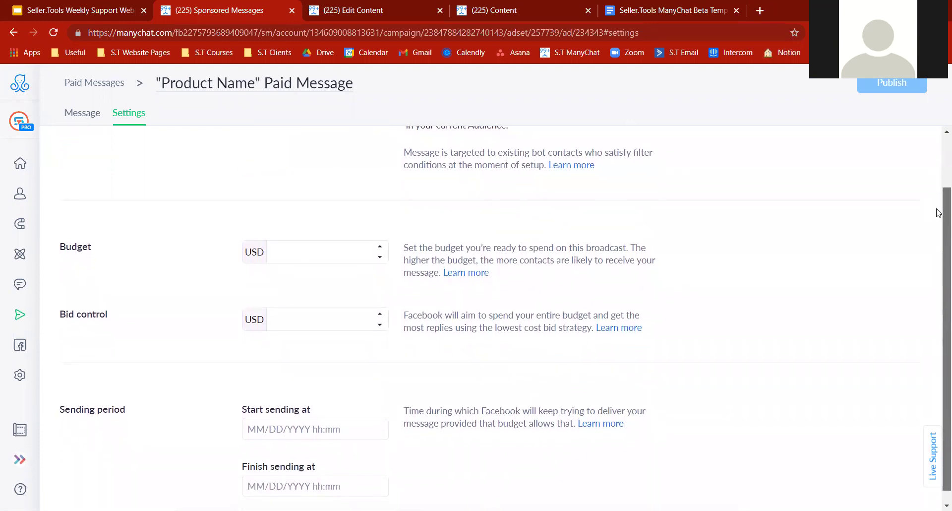
{"action": "scroll", "coordinate": [939, 201], "scroll_direction": "up", "scroll_amount": 1}
{"action": "scroll", "coordinate": [939, 200], "scroll_direction": "up", "scroll_amount": 1}
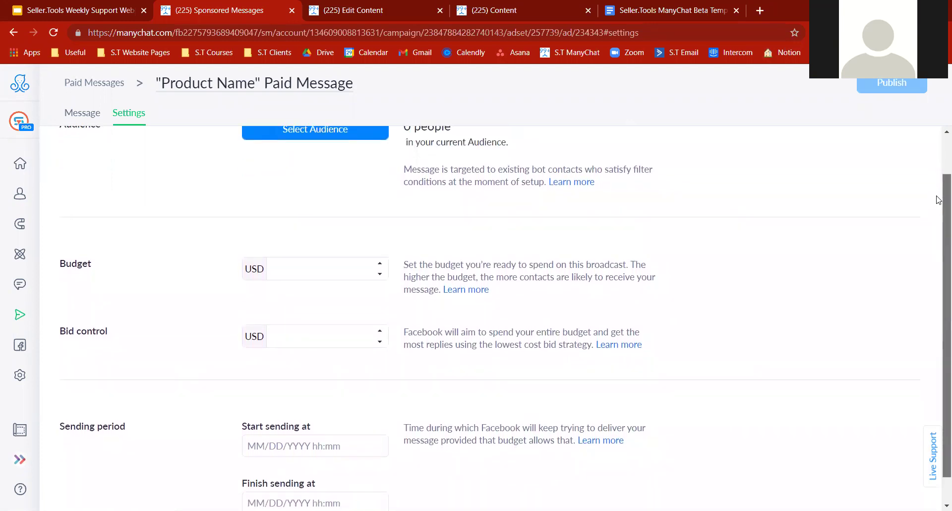
{"action": "scroll", "coordinate": [939, 218], "scroll_direction": "down", "scroll_amount": 1}
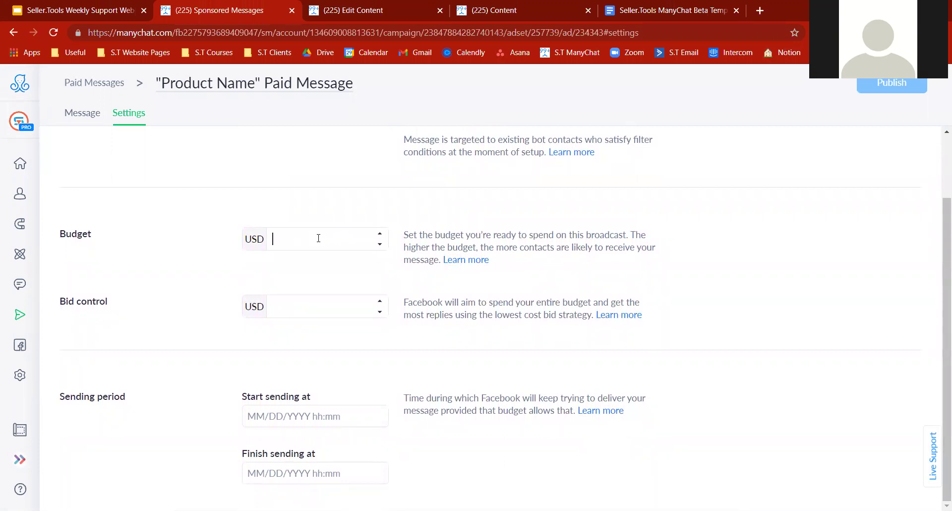
{"action": "type", "text": "50"}
{"action": "left_click", "coordinate": [314, 305]}
{"action": "type", "text": "50"}
{"action": "left_click", "coordinate": [469, 317]}
{"action": "left_click_drag", "start_coordinate": [66, 304], "coordinate": [106, 307]}
{"action": "left_click", "coordinate": [83, 302]}
Set the sending period to start at 07/29/2021 13:43 and finish at 08/04/2021 00:00.
{"action": "left_click", "coordinate": [273, 416]}
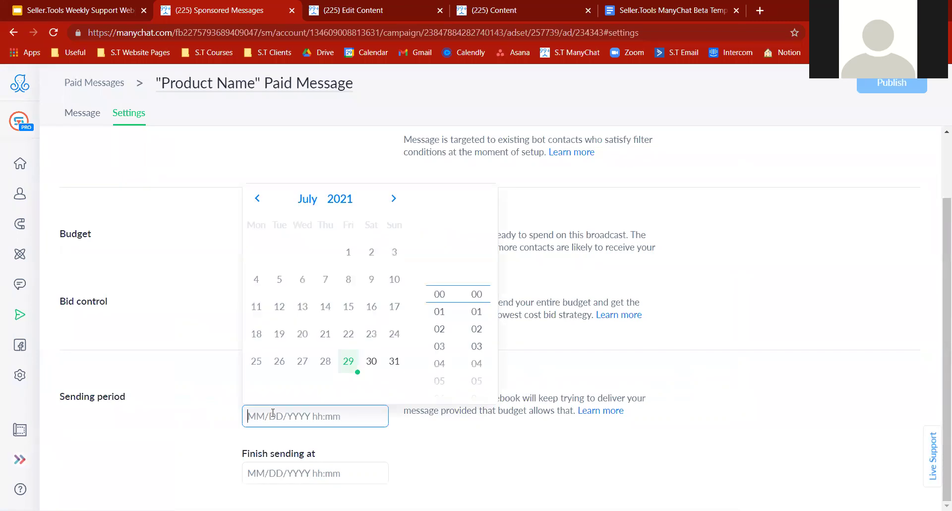
{"action": "left_click", "coordinate": [349, 361]}
{"action": "left_click", "coordinate": [267, 481]}
{"action": "left_click", "coordinate": [371, 418]}
{"action": "left_click", "coordinate": [192, 422]}
{"action": "left_click", "coordinate": [268, 465]}
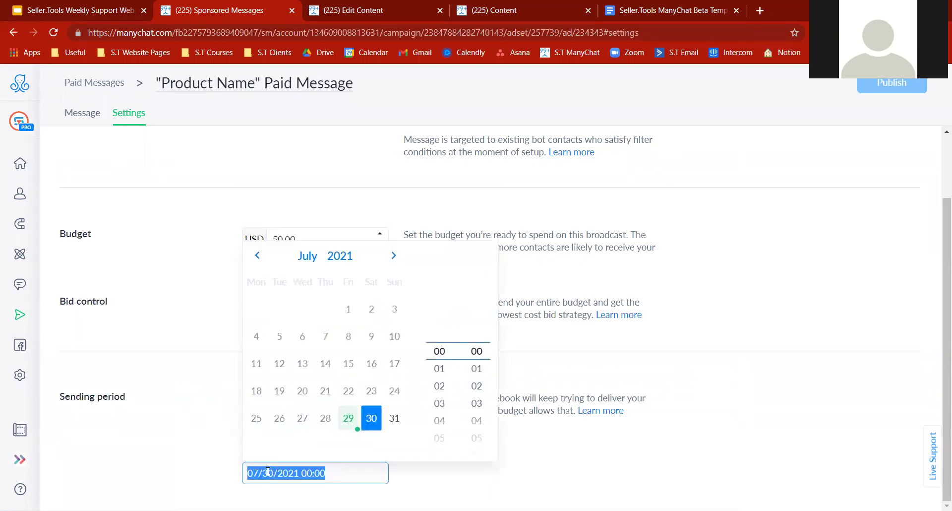
{"action": "left_click", "coordinate": [394, 256]}
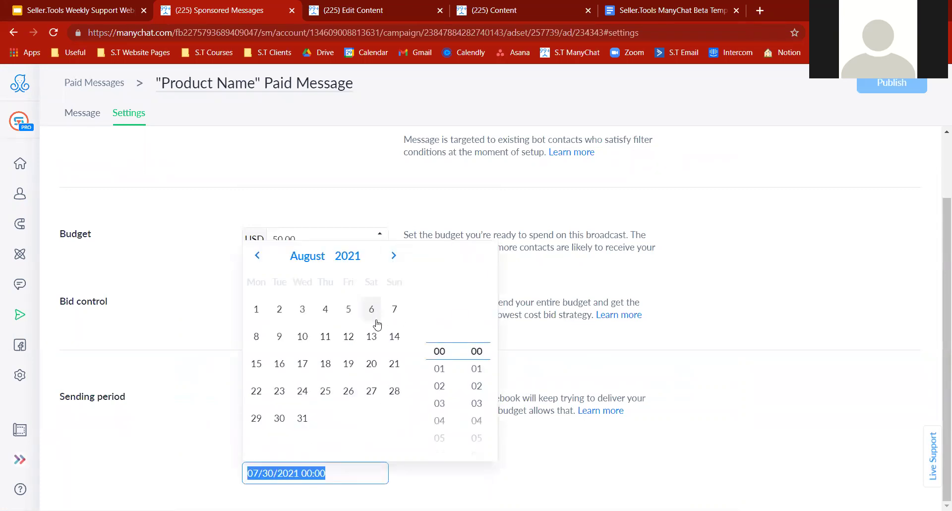
{"action": "left_click", "coordinate": [322, 311]}
{"action": "left_click", "coordinate": [154, 450]}
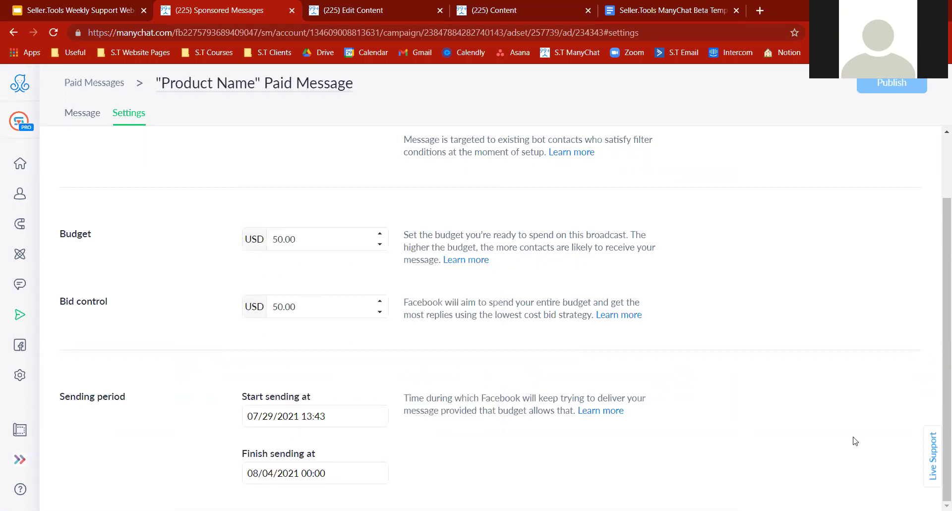
Review the paid message's audience size, budget, bid control and sending period settings.
{"action": "scroll", "coordinate": [944, 436], "scroll_direction": "up", "scroll_amount": 2}
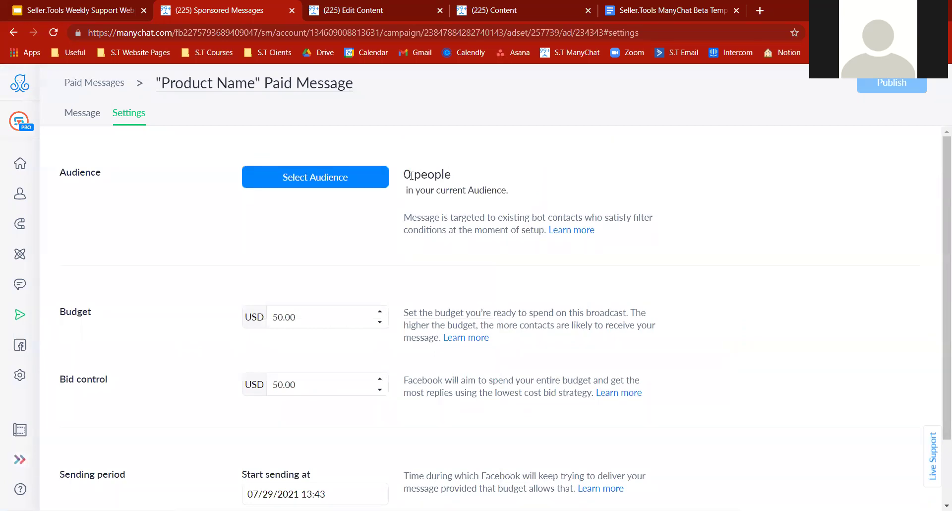
{"action": "left_click_drag", "start_coordinate": [402, 174], "coordinate": [440, 157]}
{"action": "scroll", "coordinate": [938, 155], "scroll_direction": "down", "scroll_amount": 2}
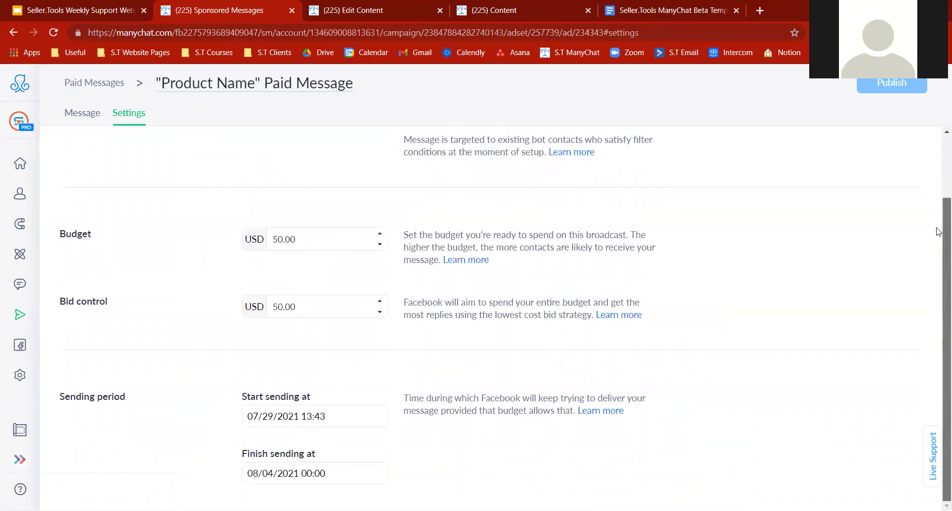
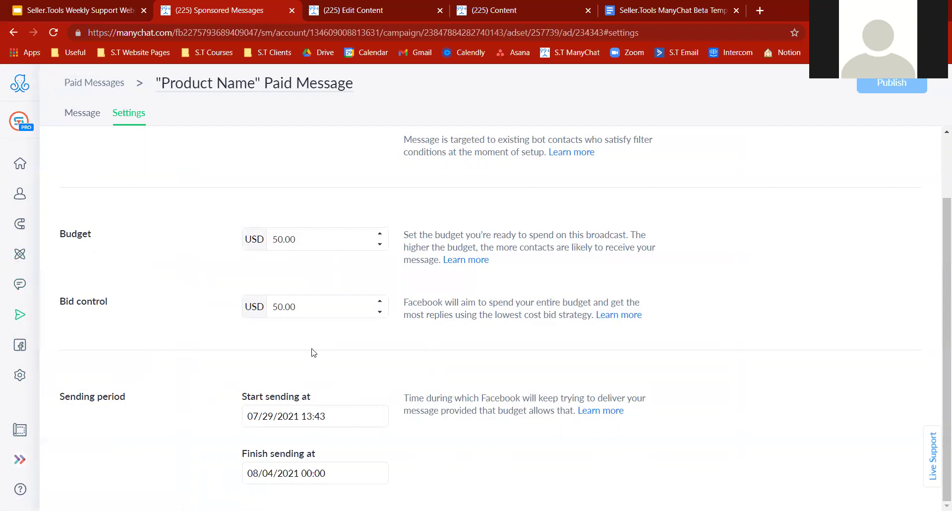
{"action": "left_click_drag", "start_coordinate": [108, 301], "coordinate": [74, 301]}
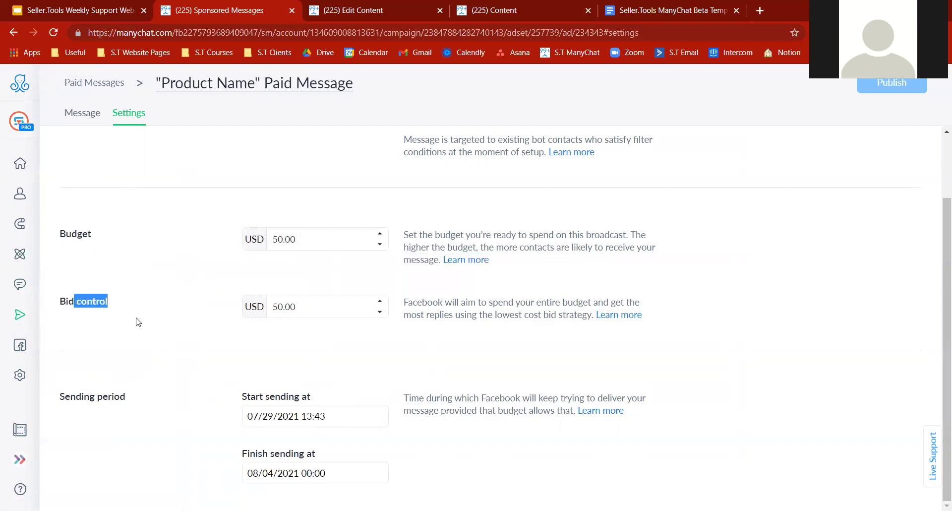
{"action": "left_click", "coordinate": [138, 320]}
{"action": "left_click_drag", "start_coordinate": [935, 315], "coordinate": [938, 207]}
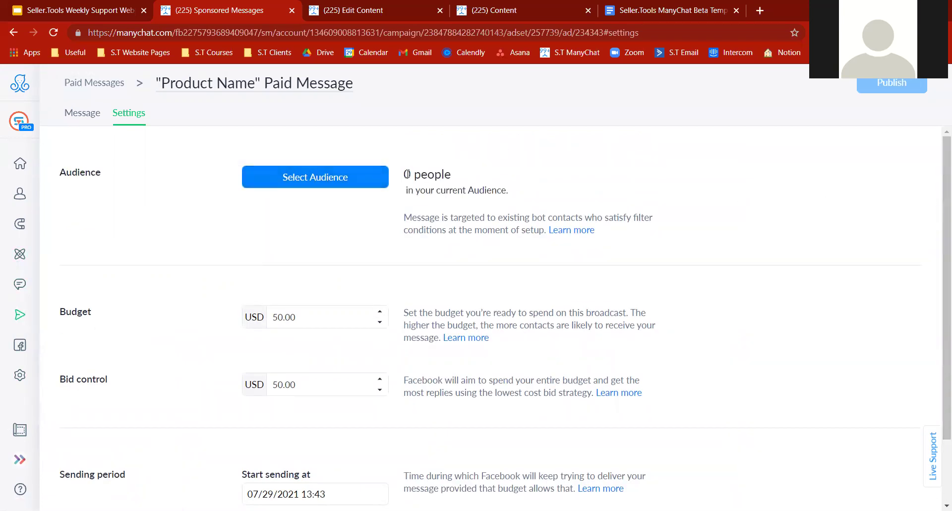
{"action": "left_click_drag", "start_coordinate": [403, 170], "coordinate": [448, 189]}
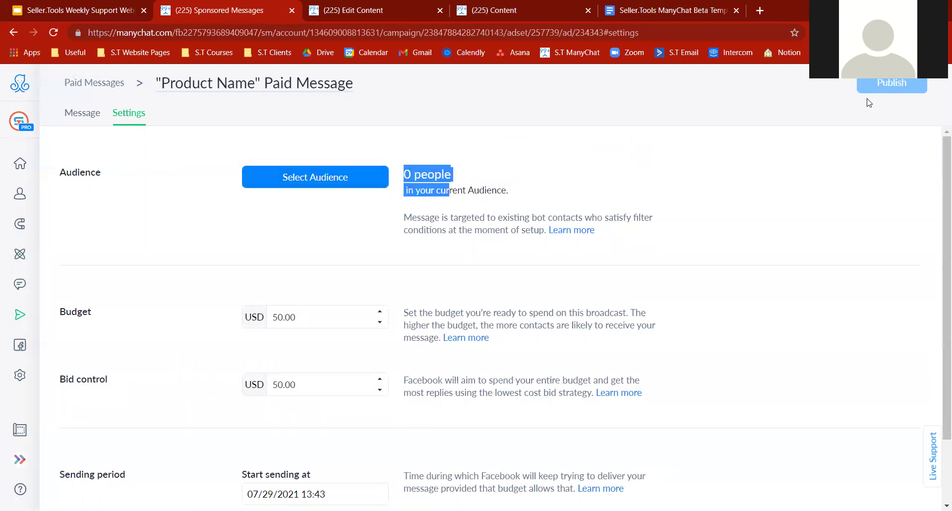
{"action": "left_click", "coordinate": [782, 191]}
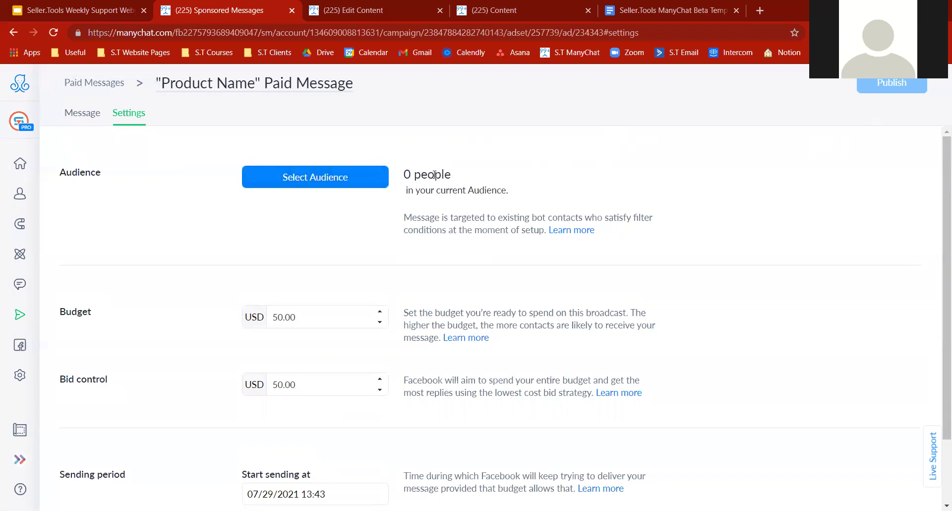
{"action": "left_click_drag", "start_coordinate": [406, 172], "coordinate": [516, 213]}
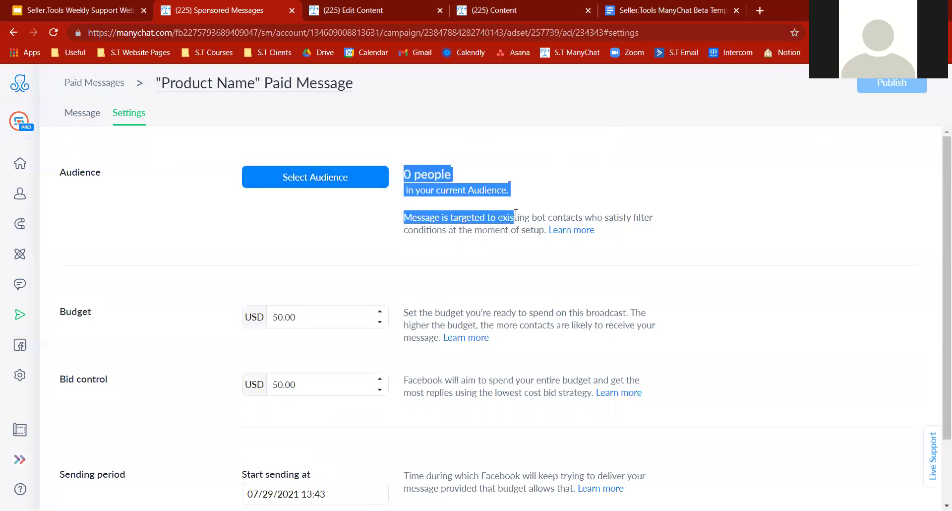
{"action": "scroll", "coordinate": [940, 228], "scroll_direction": "down", "scroll_amount": 2}
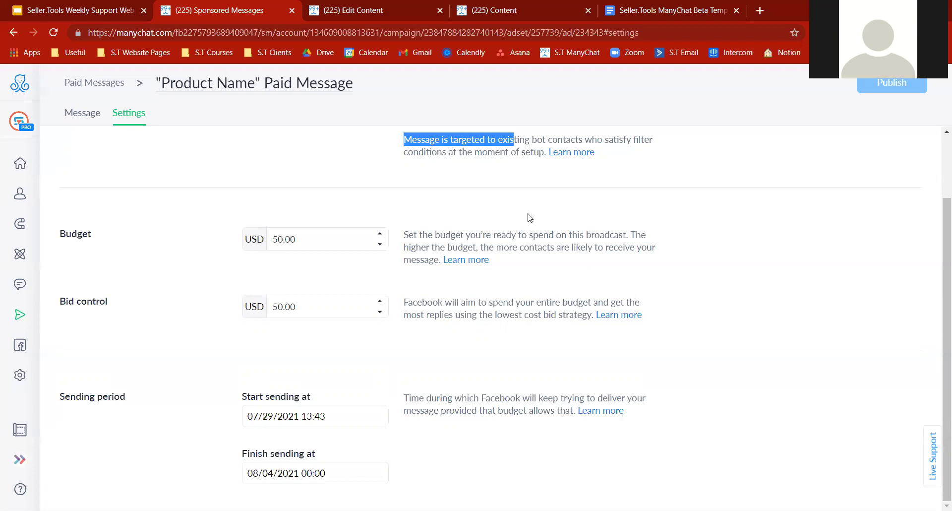
Check the paid message's card and its three buttons, and return to the message settings.
{"action": "mouse_move", "coordinate": [18, 311]}
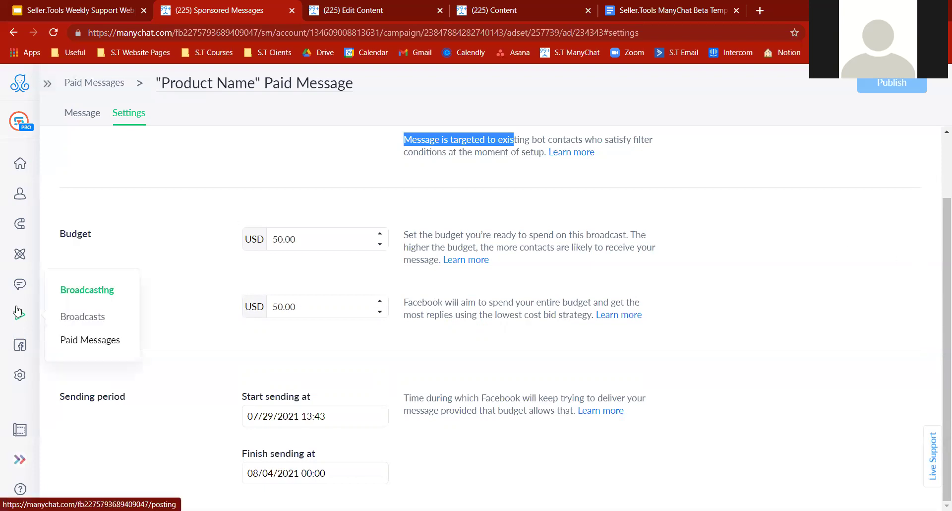
{"action": "left_click", "coordinate": [68, 122]}
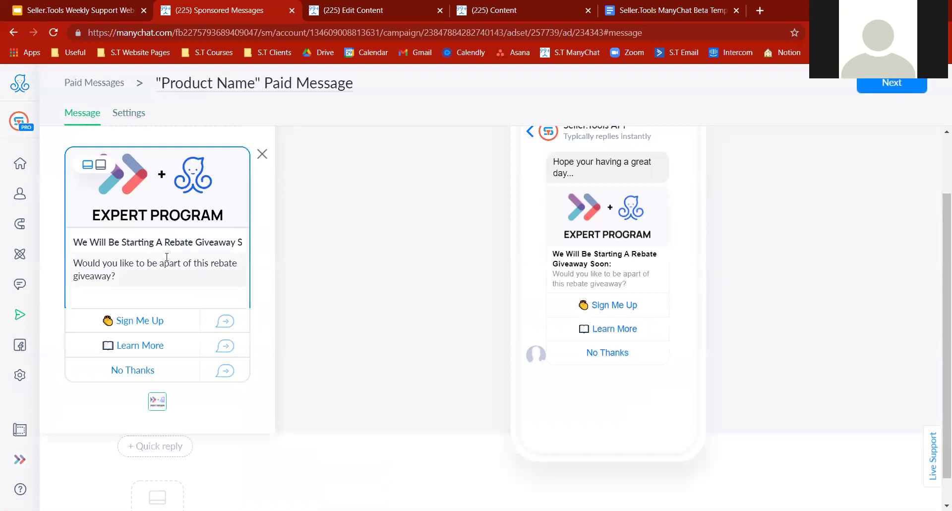
{"action": "left_click", "coordinate": [135, 120]}
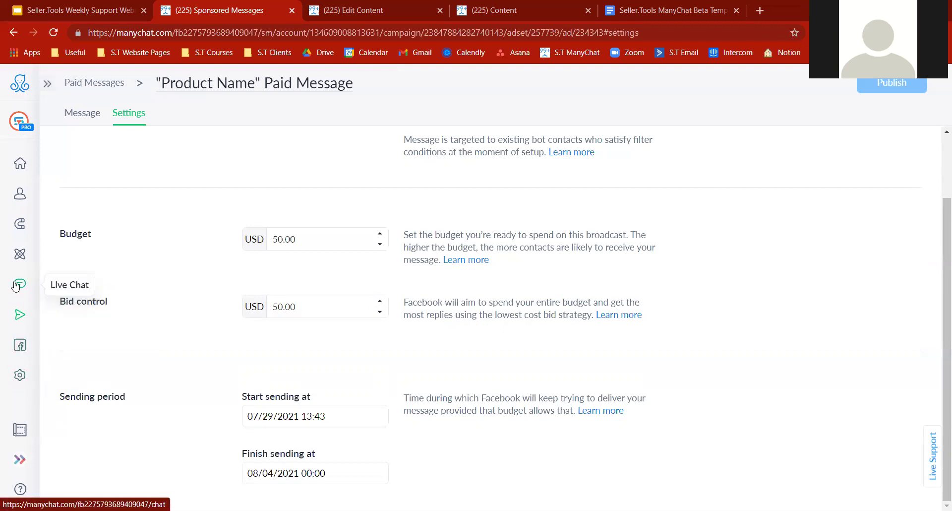
Open the Paid Message - 1.0 Template folder in Flows and look through the flows it contains.
{"action": "left_click", "coordinate": [22, 262]}
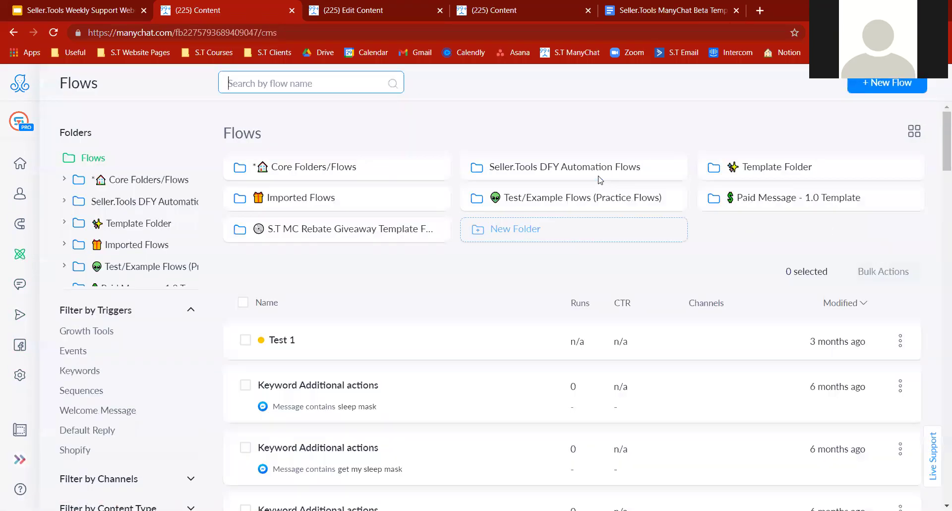
{"action": "left_click", "coordinate": [760, 203]}
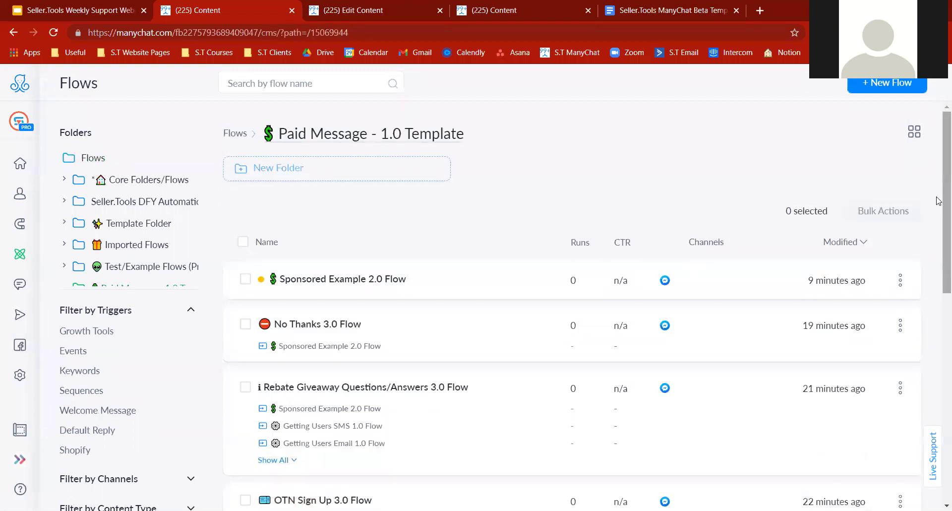
{"action": "scroll", "coordinate": [939, 221], "scroll_direction": "down", "scroll_amount": 4}
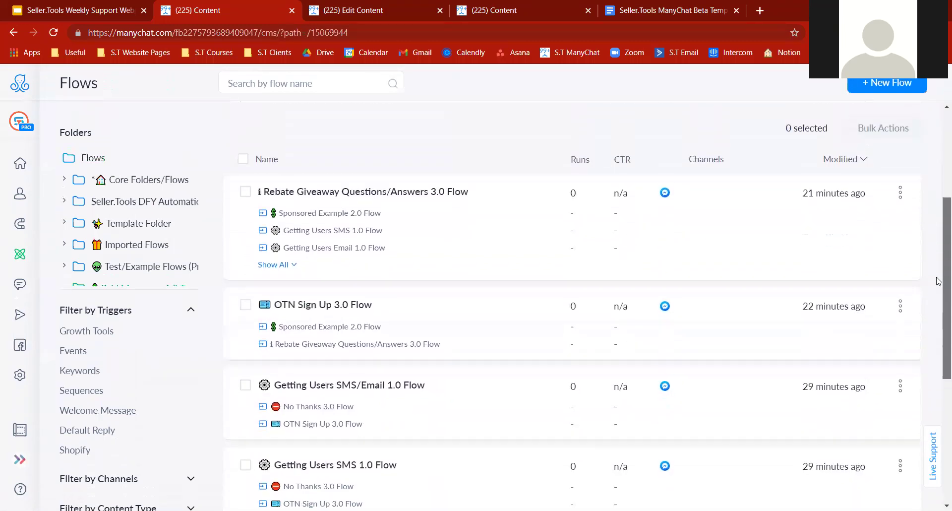
{"action": "scroll", "coordinate": [939, 282], "scroll_direction": "up", "scroll_amount": 2}
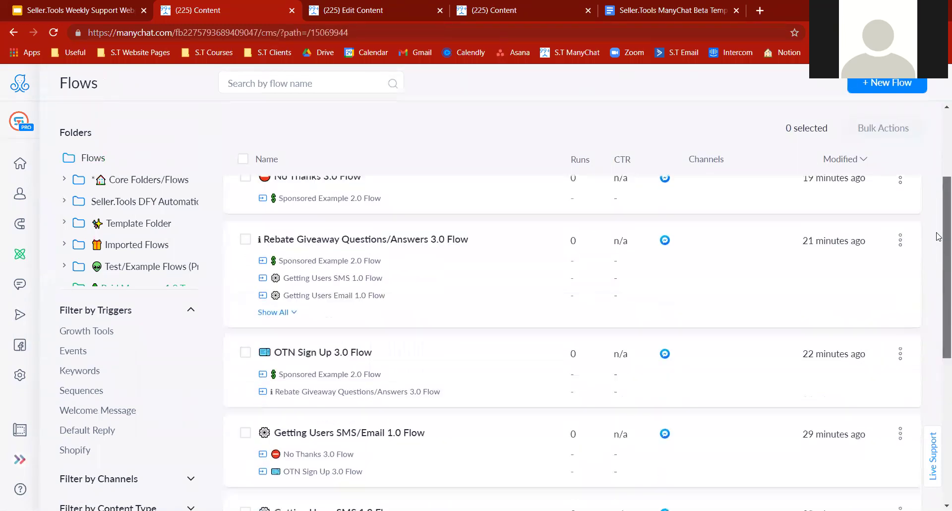
Open the Rebate Giveaway Sign Up Folders inside the Template Folder.
{"action": "left_click", "coordinate": [147, 229]}
{"action": "scroll", "coordinate": [888, 193], "scroll_direction": "up", "scroll_amount": 1}
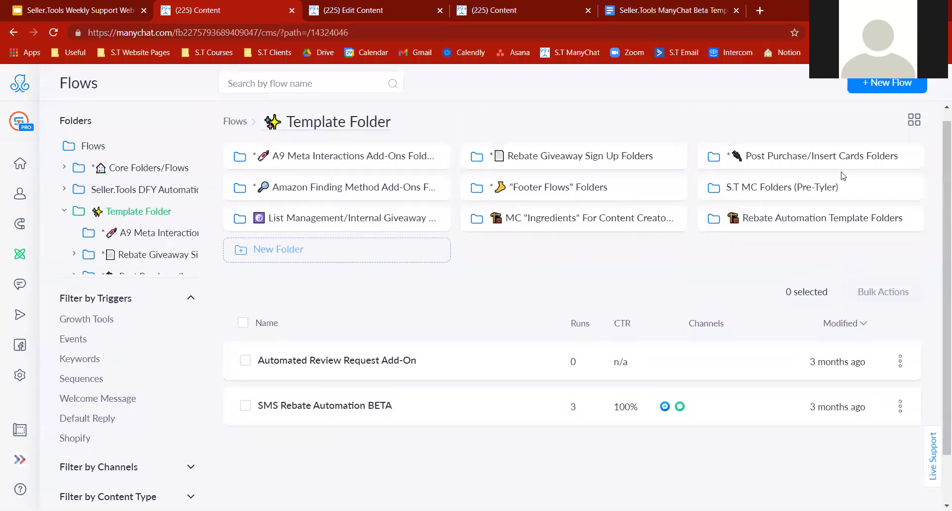
{"action": "left_click", "coordinate": [588, 157]}
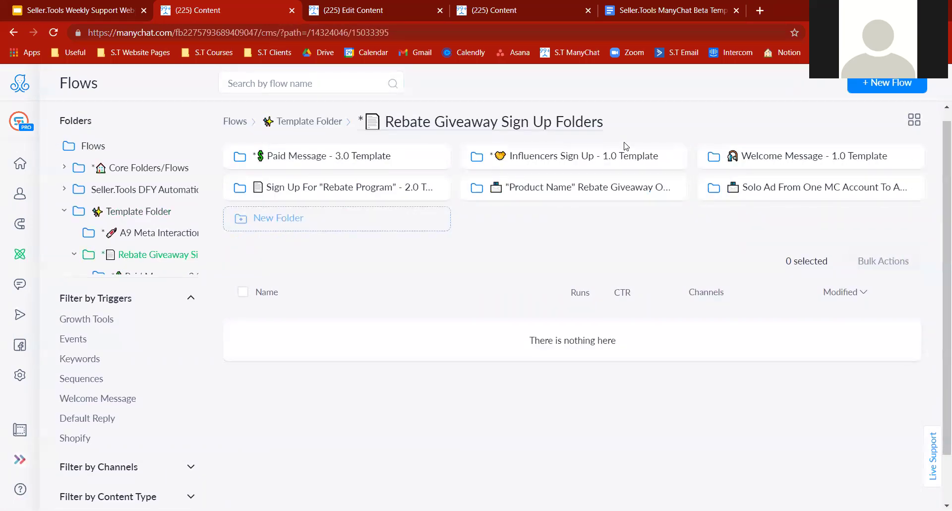
Open the "Product Name" Rebate Giveaway Opt-In - 2.2 Template folder, view its OTN Sign Up 1.1 Flow, and return to the folder.
{"action": "left_click", "coordinate": [513, 195]}
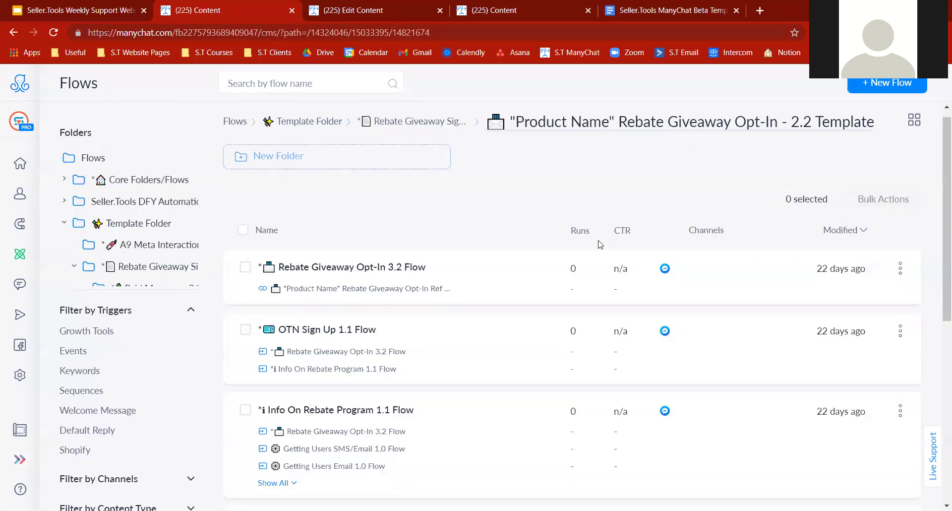
{"action": "left_click_drag", "start_coordinate": [367, 335], "coordinate": [287, 345]}
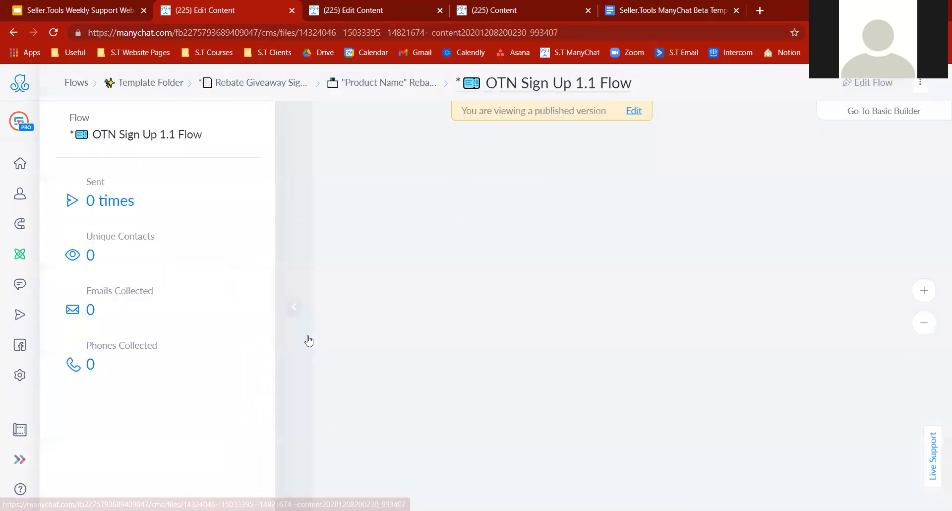
{"action": "left_click", "coordinate": [296, 304]}
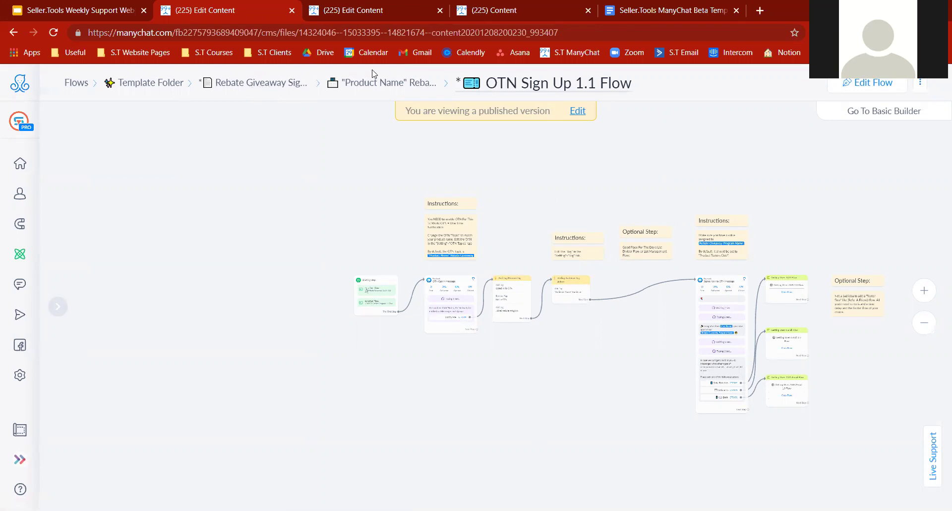
{"action": "left_click", "coordinate": [352, 85]}
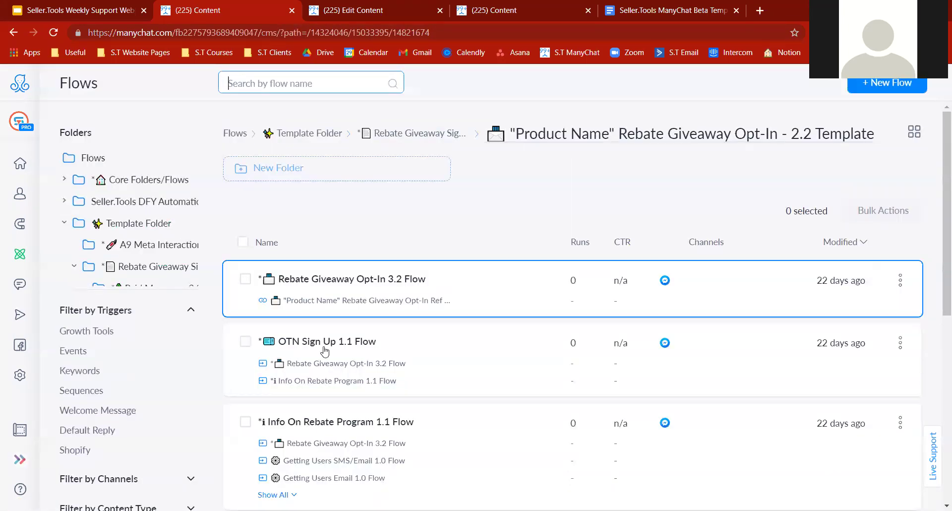
{"action": "scroll", "coordinate": [938, 221], "scroll_direction": "down", "scroll_amount": 5}
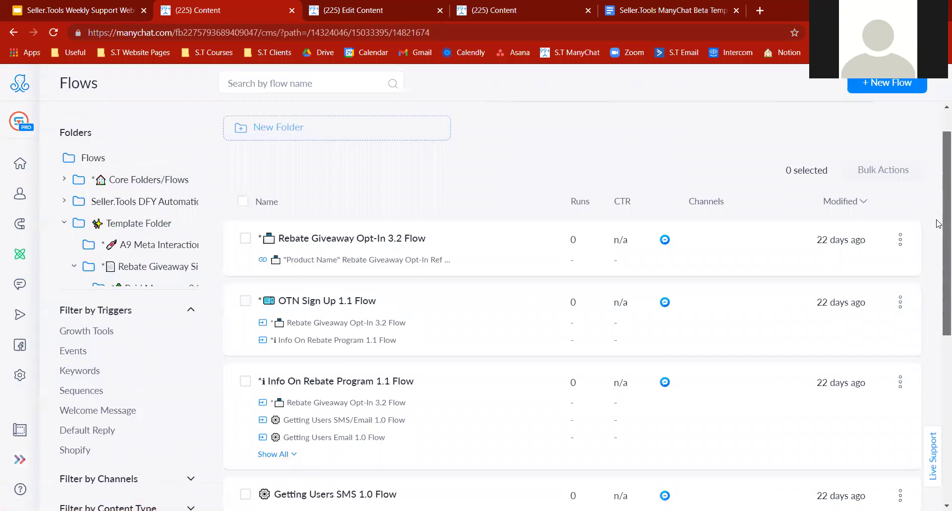
{"action": "scroll", "coordinate": [938, 313], "scroll_direction": "up", "scroll_amount": 6}
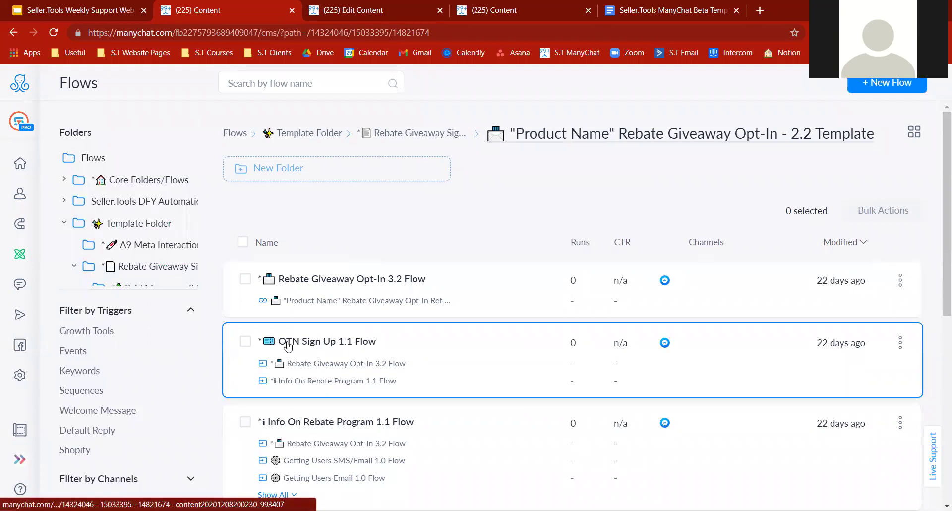
Go back to the top-level Flows and look through the flows in the Paid Message - 1.0 Template folder.
{"action": "left_click", "coordinate": [234, 133]}
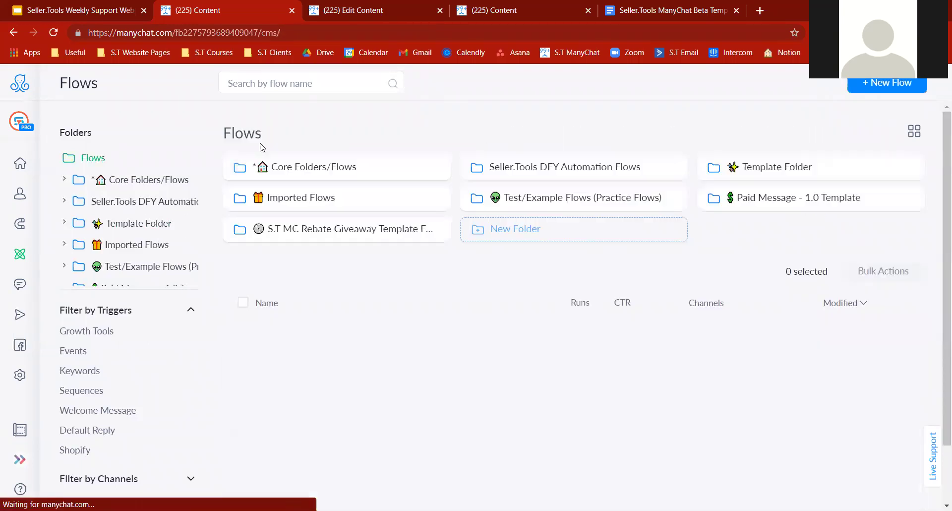
{"action": "left_click", "coordinate": [802, 198]}
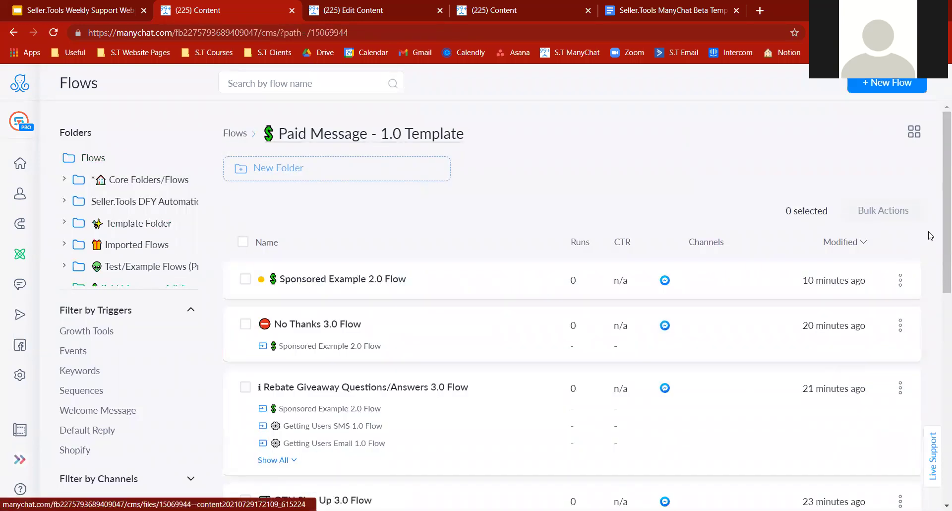
{"action": "scroll", "coordinate": [939, 281], "scroll_direction": "down", "scroll_amount": 5}
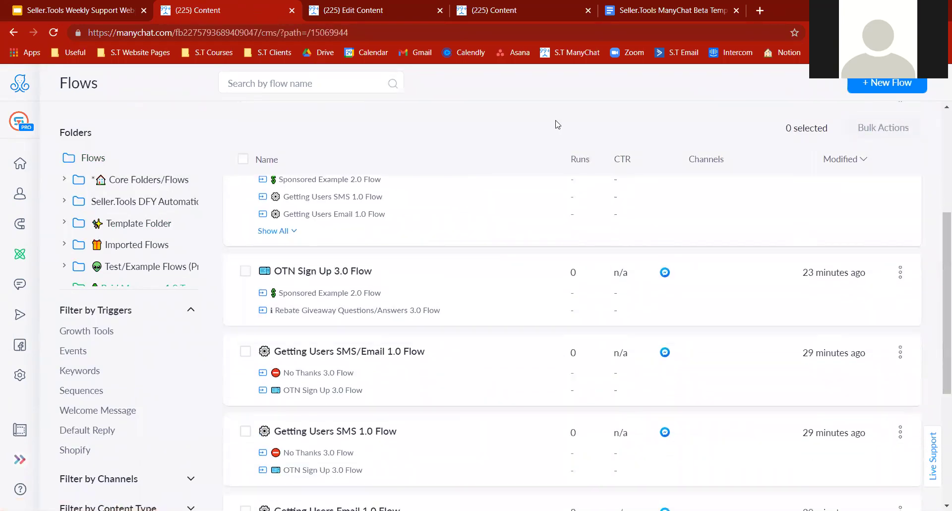
Switch to the Google Slides webinar deck and highlight the "Paid Message" Template Link text on slide 10.
{"action": "left_click", "coordinate": [99, 5]}
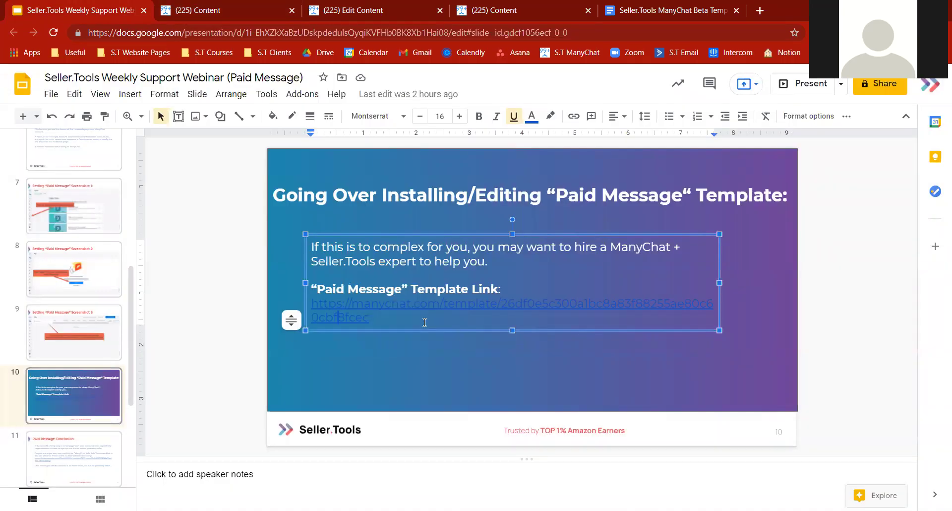
{"action": "left_click_drag", "start_coordinate": [426, 323], "coordinate": [313, 288]}
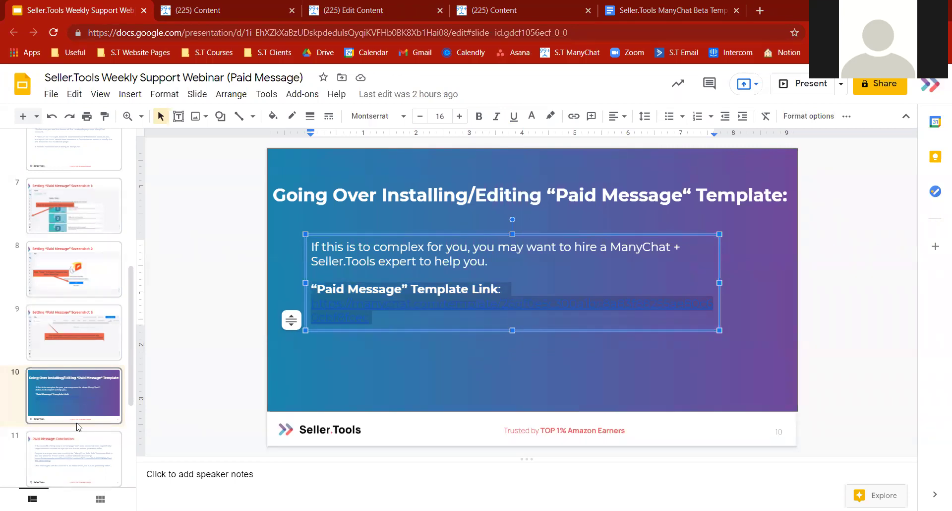
Switch to the Seller.Tools ManyChat Beta Templates document in Google Docs and look through the Rebate Giveaway Sign Up Flows Beta Templates section.
{"action": "left_click", "coordinate": [631, 19]}
{"action": "left_click_drag", "start_coordinate": [911, 278], "coordinate": [903, 301]}
{"action": "left_click_drag", "start_coordinate": [278, 297], "coordinate": [253, 297]}
{"action": "left_click", "coordinate": [333, 297]}
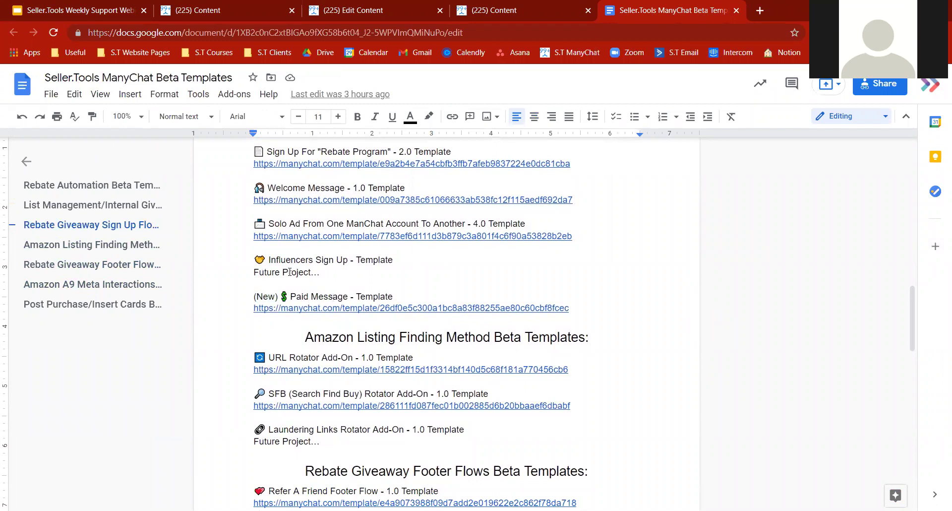
{"action": "key", "text": "Up"}
{"action": "key", "text": "Up"}
{"action": "key", "text": "Up"}
{"action": "key", "text": "Up"}
{"action": "key", "text": "Up"}
{"action": "key", "text": "Up"}
{"action": "key", "text": "Up"}
{"action": "key", "text": "Up"}
{"action": "key", "text": "Up"}
{"action": "key", "text": "Up"}
{"action": "key", "text": "Up"}
{"action": "key", "text": "Up"}
{"action": "key", "text": "Up"}
{"action": "key", "text": "Up"}
{"action": "key", "text": "Up"}
{"action": "key", "text": "Up"}
{"action": "key", "text": "Up"}
{"action": "key", "text": "Up"}
{"action": "key", "text": "Up"}
{"action": "key", "text": "Up"}
{"action": "key", "text": "Down"}
{"action": "key", "text": "Down"}
{"action": "key", "text": "Down"}
{"action": "key", "text": "Down"}
{"action": "key", "text": "Down"}
{"action": "key", "text": "Down"}
{"action": "key", "text": "Down"}
{"action": "key", "text": "Down"}
{"action": "key", "text": "Down"}
{"action": "key", "text": "Down"}
{"action": "key", "text": "Down"}
{"action": "key", "text": "Down"}
{"action": "key", "text": "Down"}
{"action": "key", "text": "Down"}
{"action": "key", "text": "Down"}
{"action": "key", "text": "Down"}
{"action": "key", "text": "Down"}
{"action": "key", "text": "Down"}
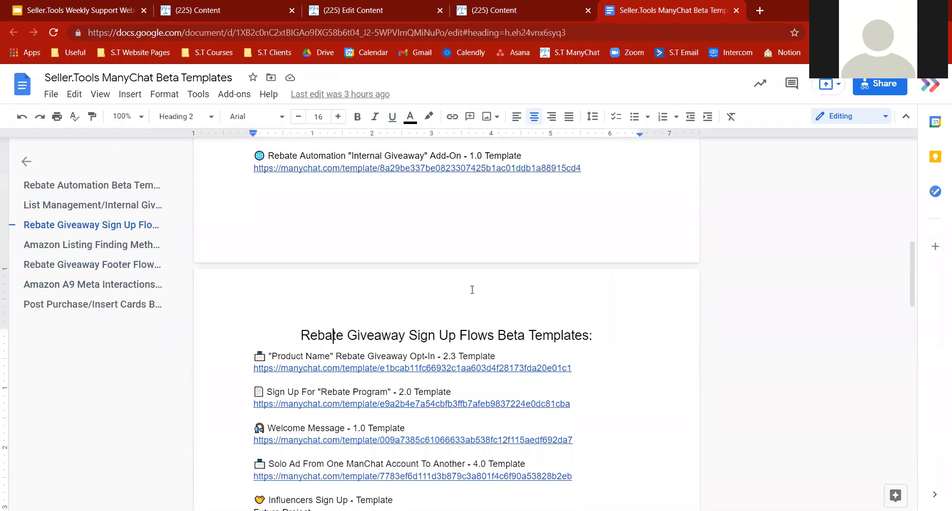
{"action": "key", "text": "Down"}
{"action": "key", "text": "Down"}
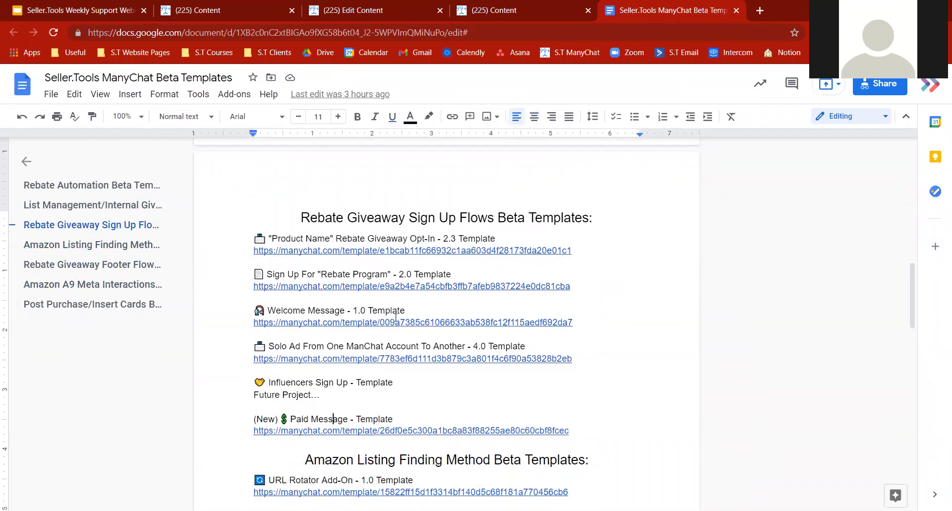
{"action": "key", "text": "Up"}
{"action": "key", "text": "Up"}
{"action": "key", "text": "Up"}
{"action": "key", "text": "Up"}
{"action": "key", "text": "Up"}
{"action": "key", "text": "Up"}
Highlight the Solo Ad title and the new Paid Message - Template title in the sign-up flows list, and clear the selection.
{"action": "left_click_drag", "start_coordinate": [276, 342], "coordinate": [523, 340]}
{"action": "left_click_drag", "start_coordinate": [280, 419], "coordinate": [386, 419]}
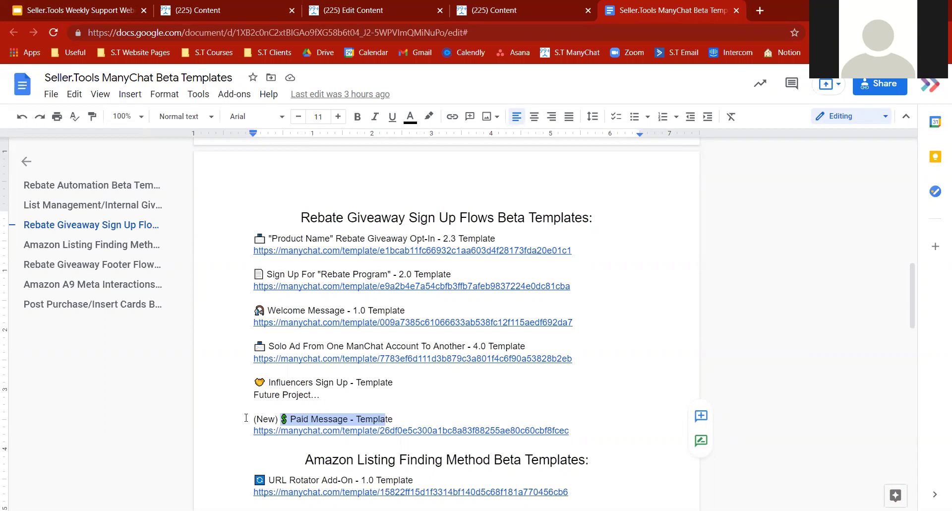
{"action": "key", "text": "End"}
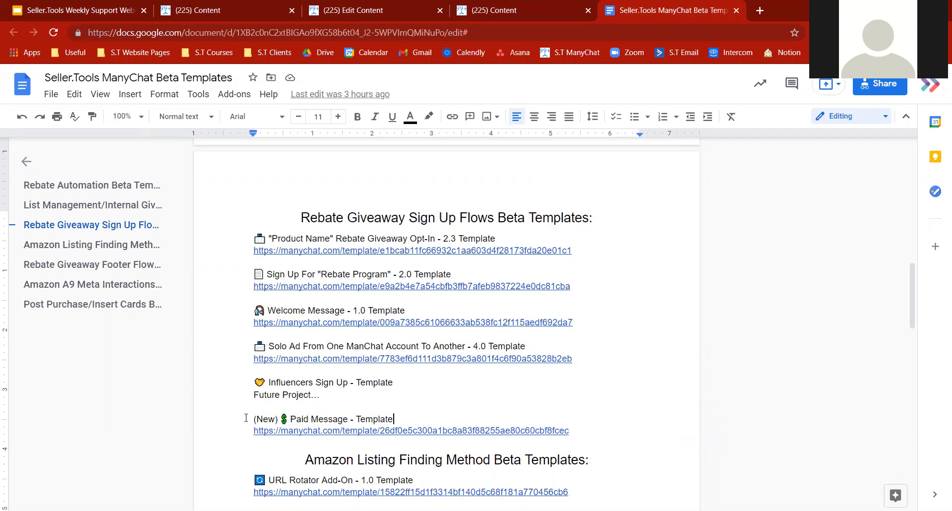
{"action": "key", "text": "Right"}
{"action": "key", "text": "Down"}
{"action": "key", "text": "Up"}
{"action": "key", "text": "Up"}
{"action": "left_click_drag", "start_coordinate": [392, 419], "coordinate": [249, 417]}
{"action": "left_click", "coordinate": [248, 417]}
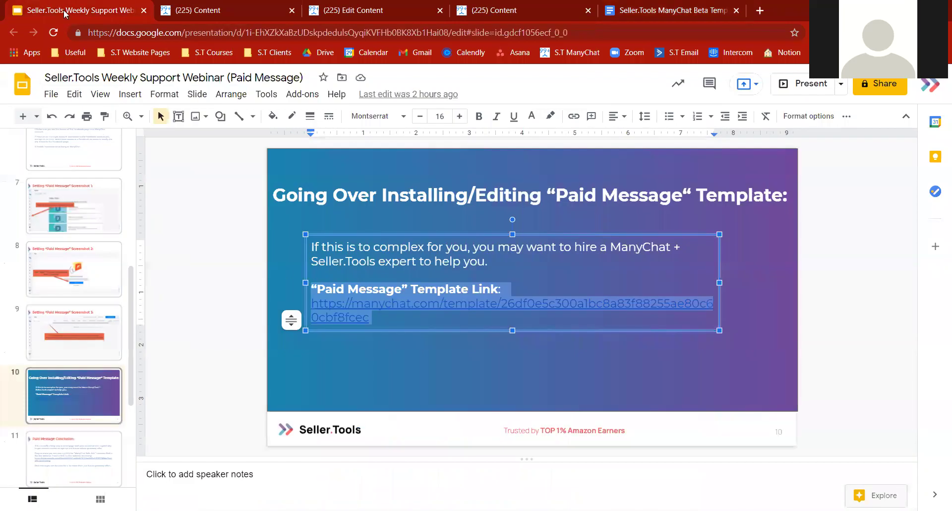
Switch back to the Google Slides deck, open the Paid Message Conclusion slide, and highlight the ManyChat Solo Ads paragraph with its recording link.
{"action": "key", "text": "ctrl+1"}
{"action": "left_click", "coordinate": [182, 394]}
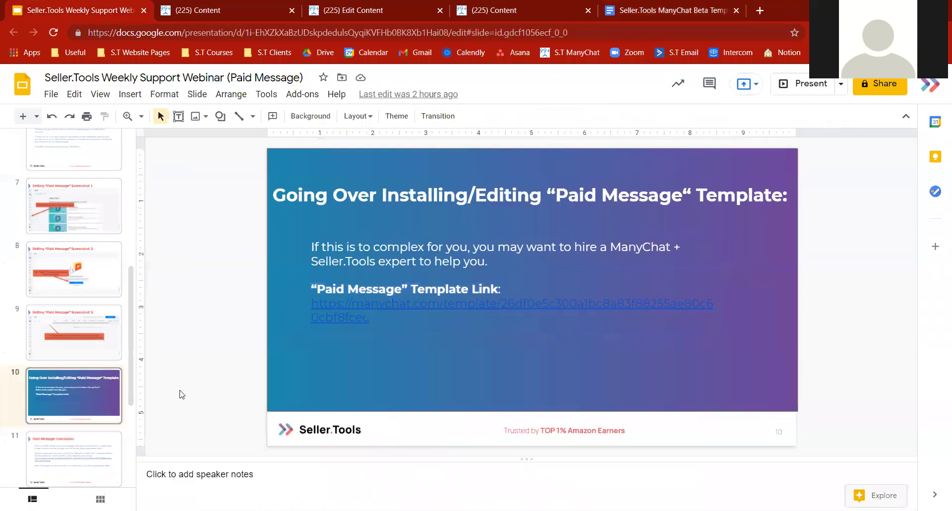
{"action": "left_click", "coordinate": [54, 444]}
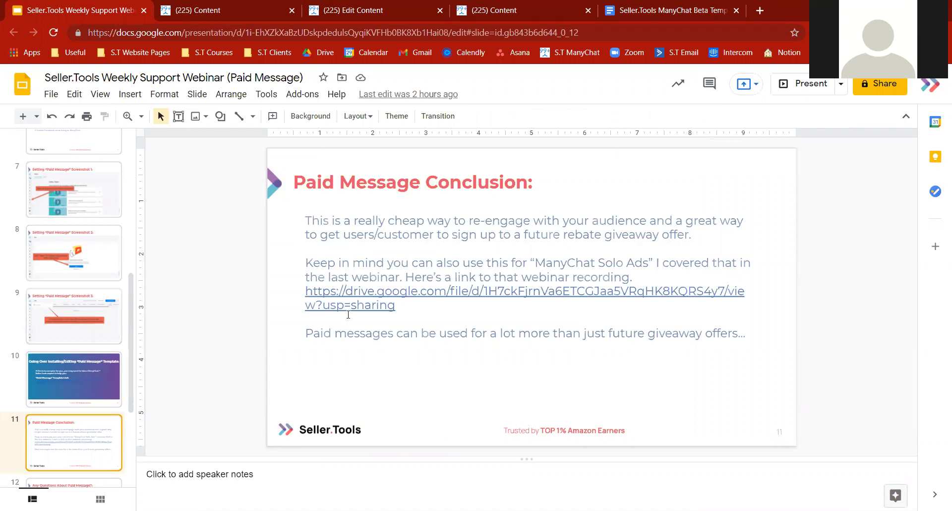
{"action": "left_click_drag", "start_coordinate": [417, 303], "coordinate": [305, 262]}
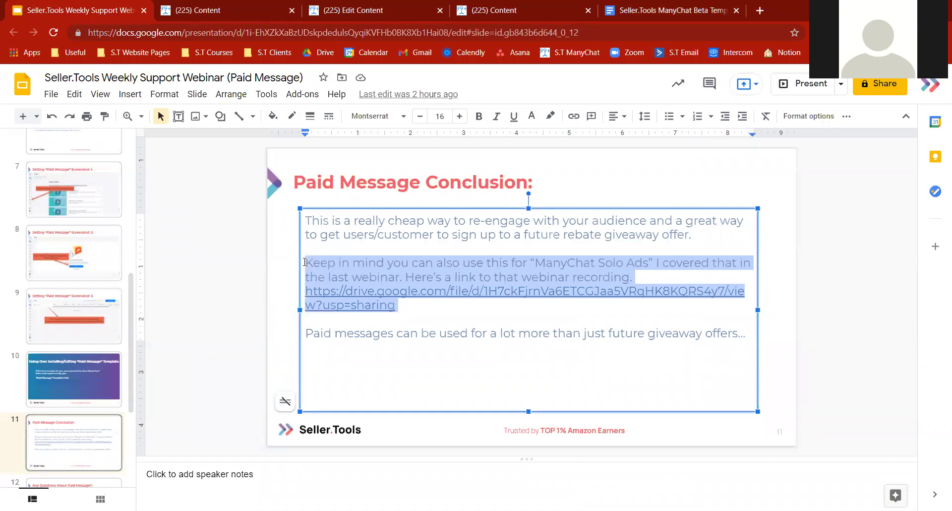